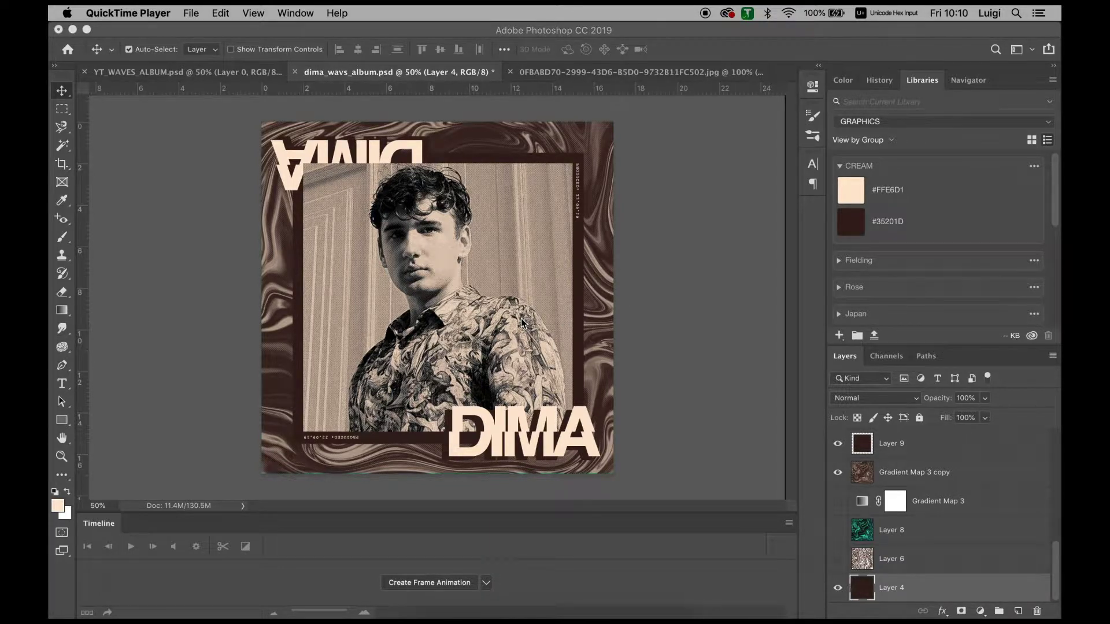
Switch to the YT_WAVES_ALBUM.psd document tab
click(241, 86)
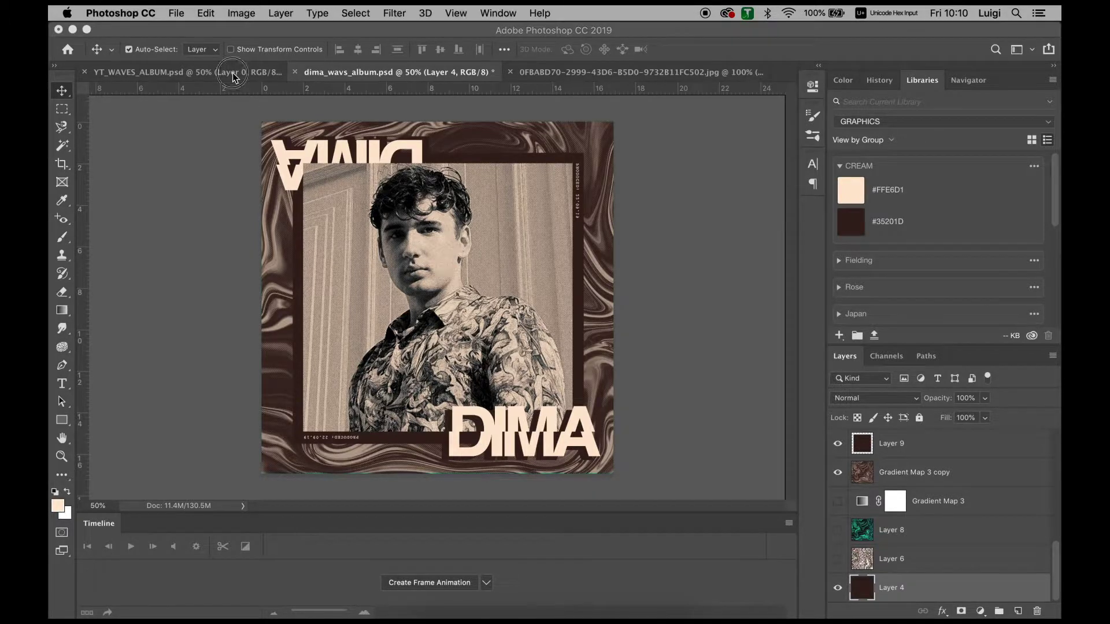
Create a new 2000 × 2000 px, 300 ppi RGB document with a white background
click(243, 72)
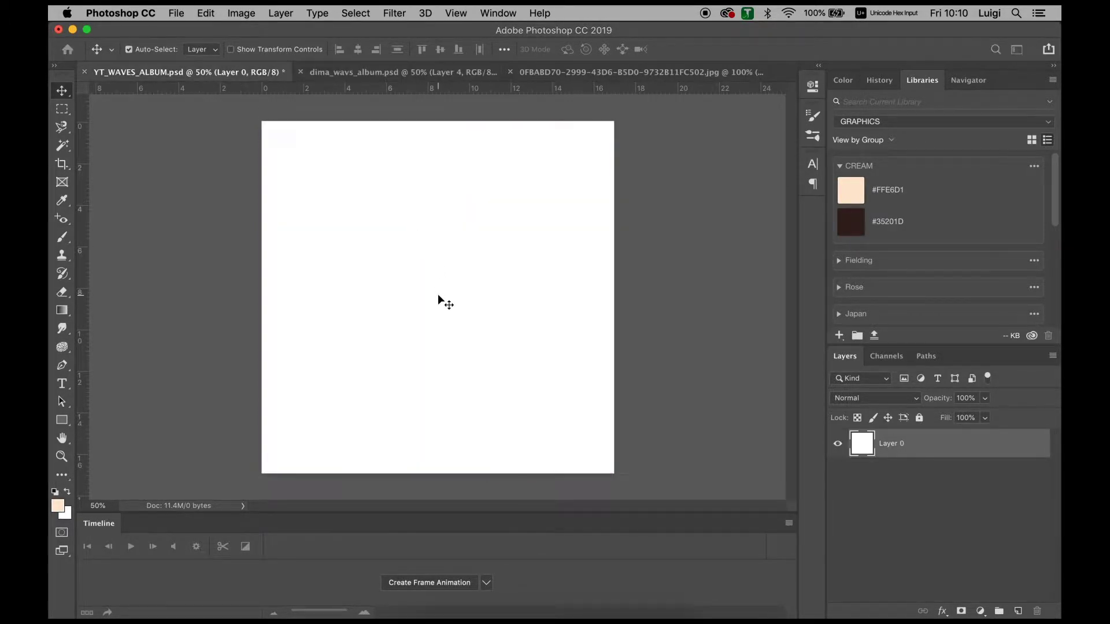
key(super+n)
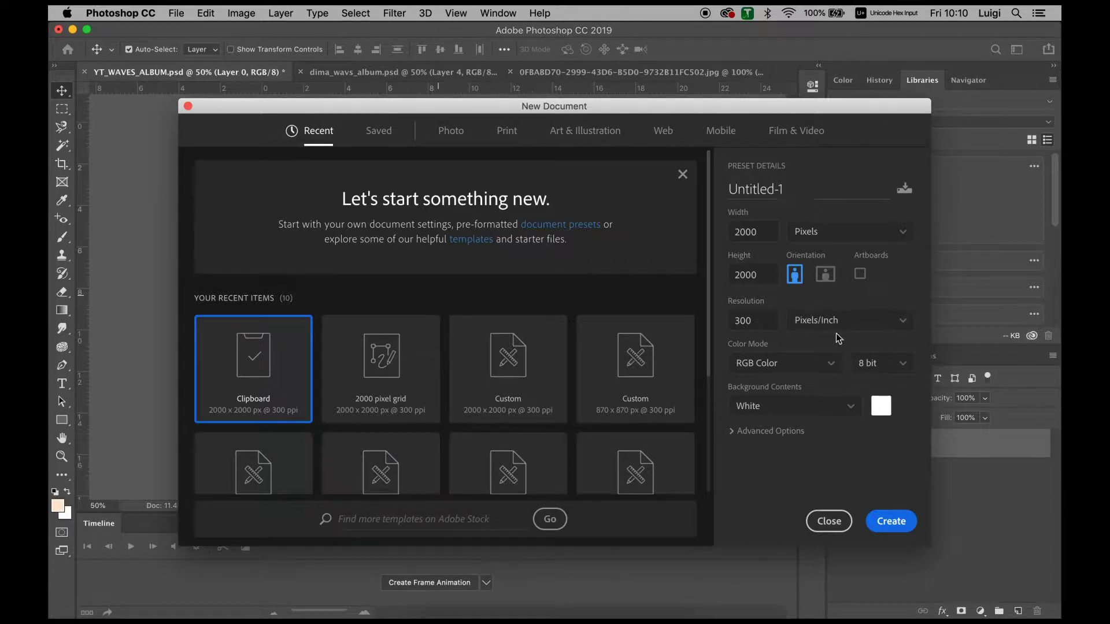
click(884, 521)
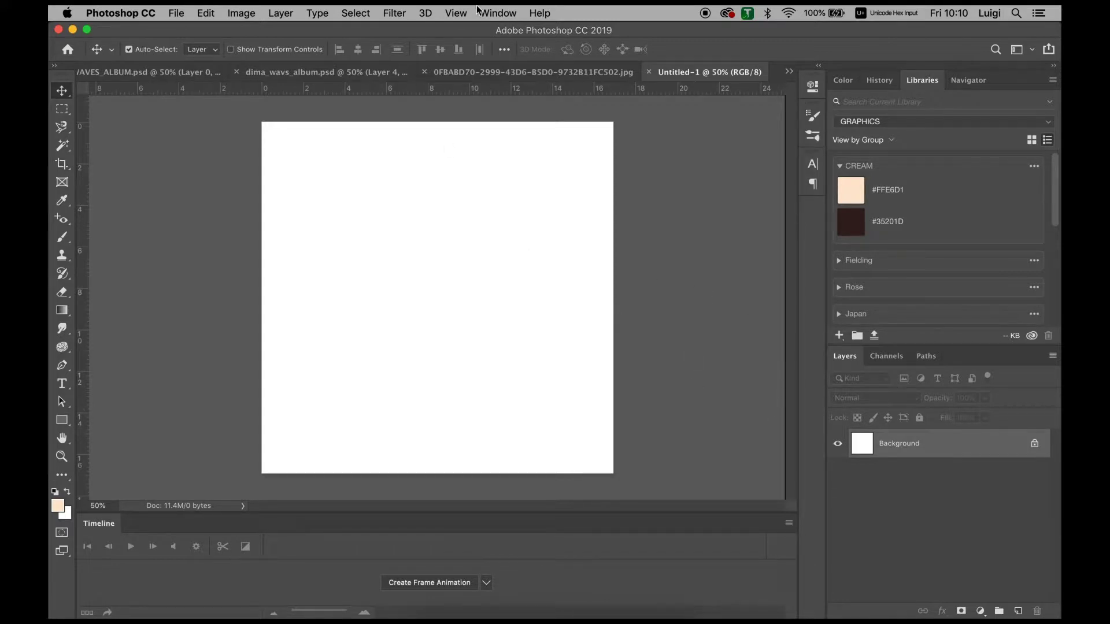
Render Clouds over the canvas and set the foreground colour to black
click(403, 12)
mouse_move(463, 245)
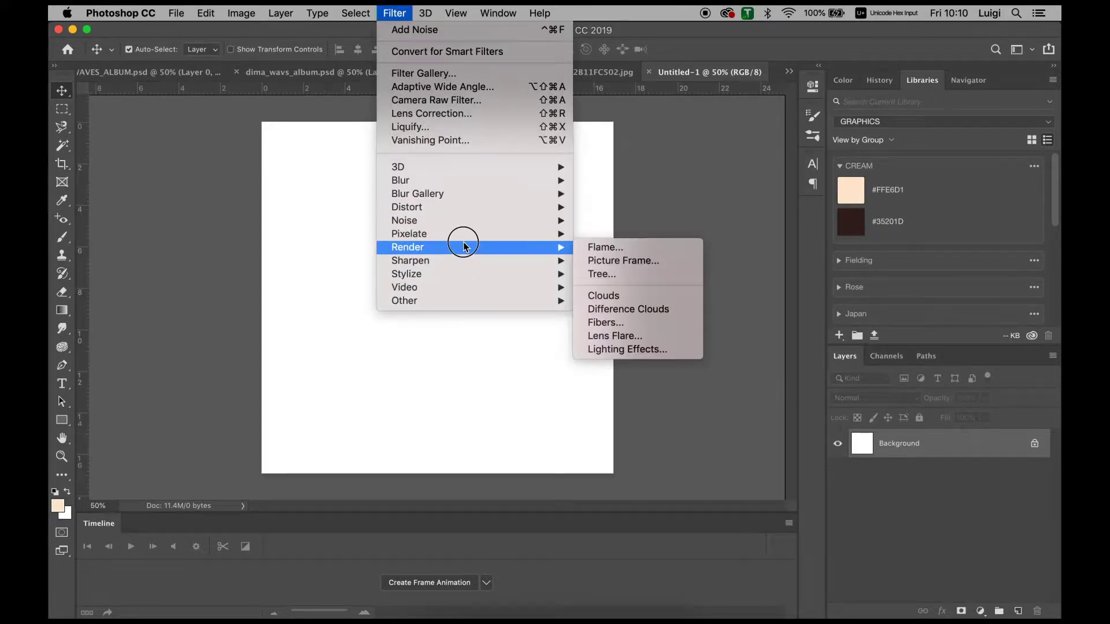
click(612, 295)
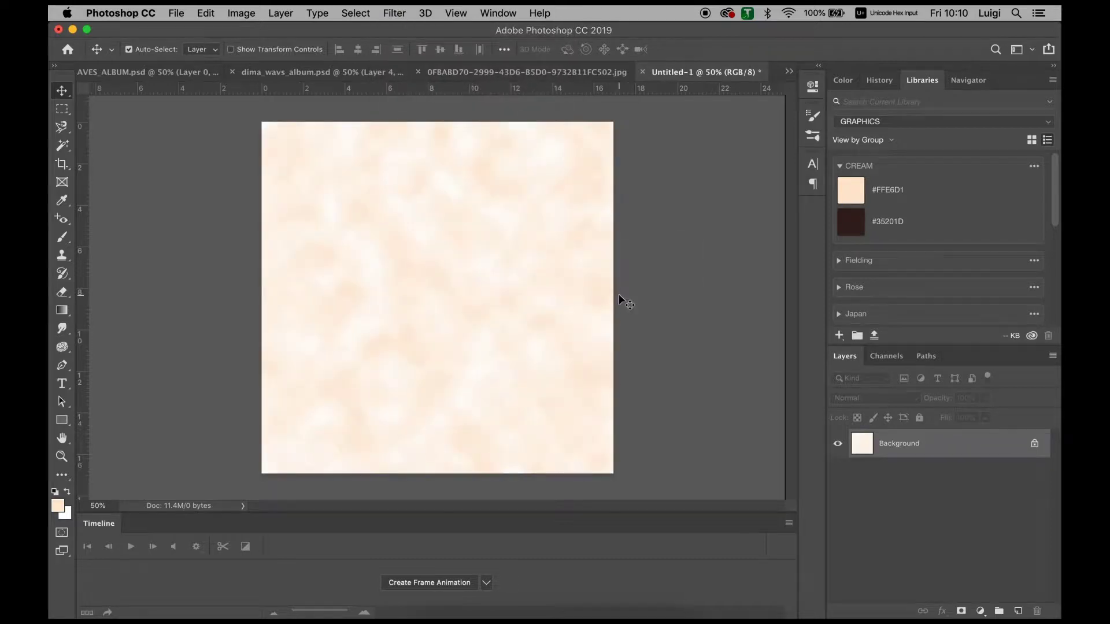
click(58, 505)
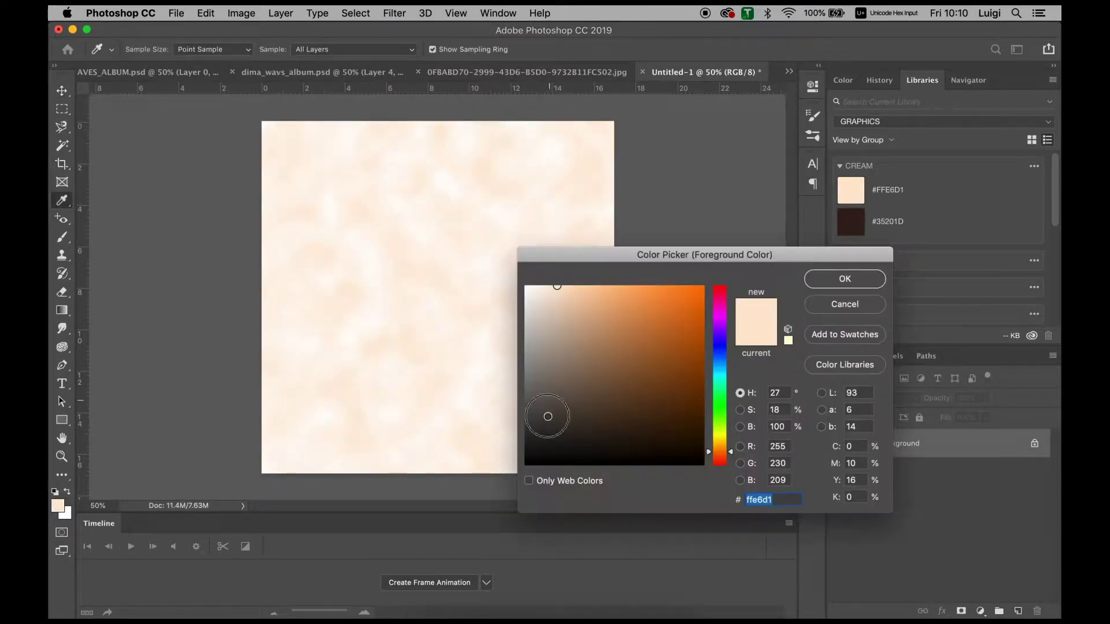
click(526, 463)
click(828, 280)
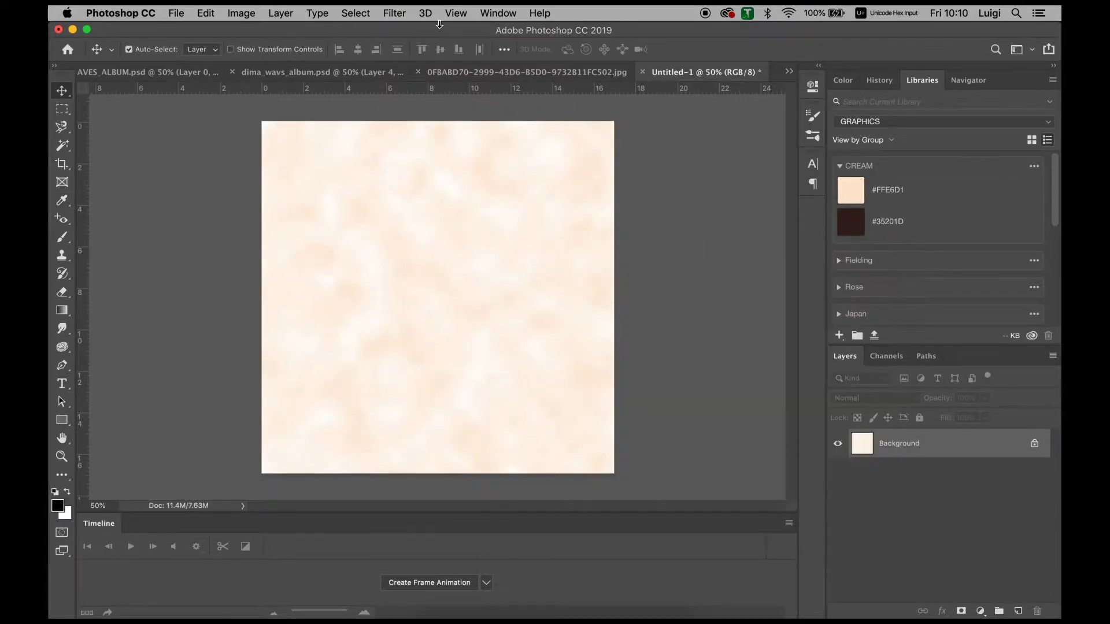
Render black-and-white Clouds again and duplicate them into Layer 1
click(394, 13)
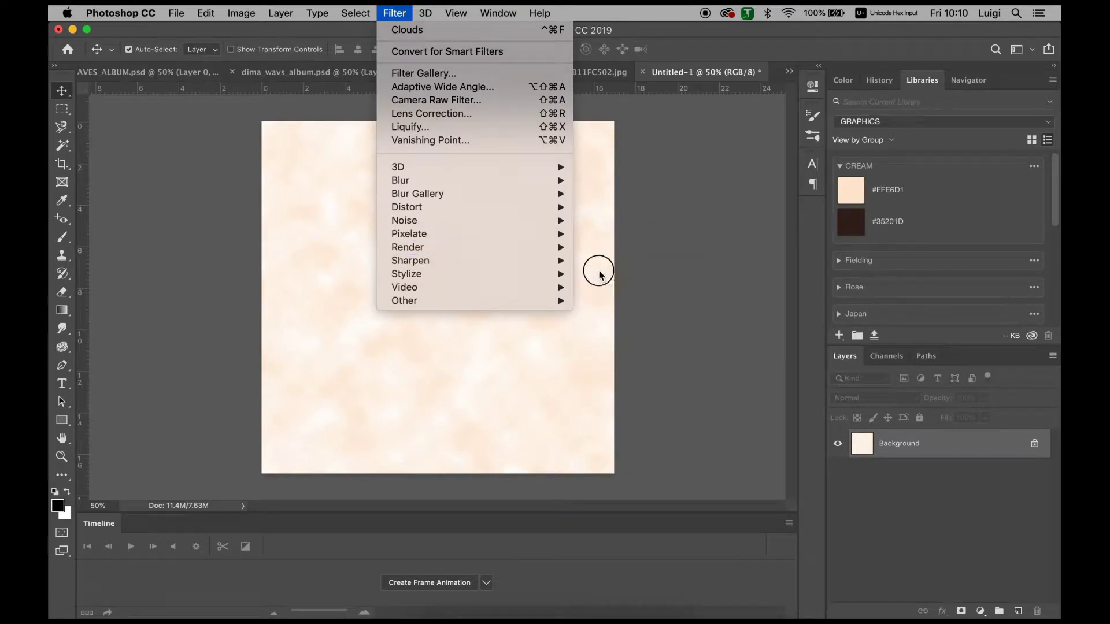
mouse_move(560, 247)
click(604, 295)
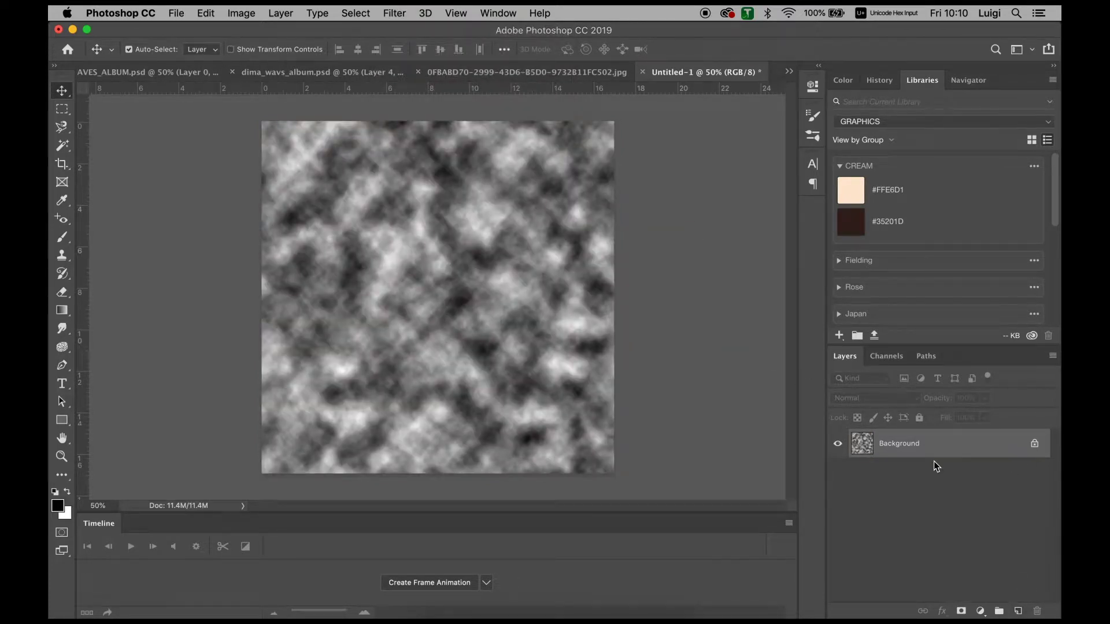
key(super+j)
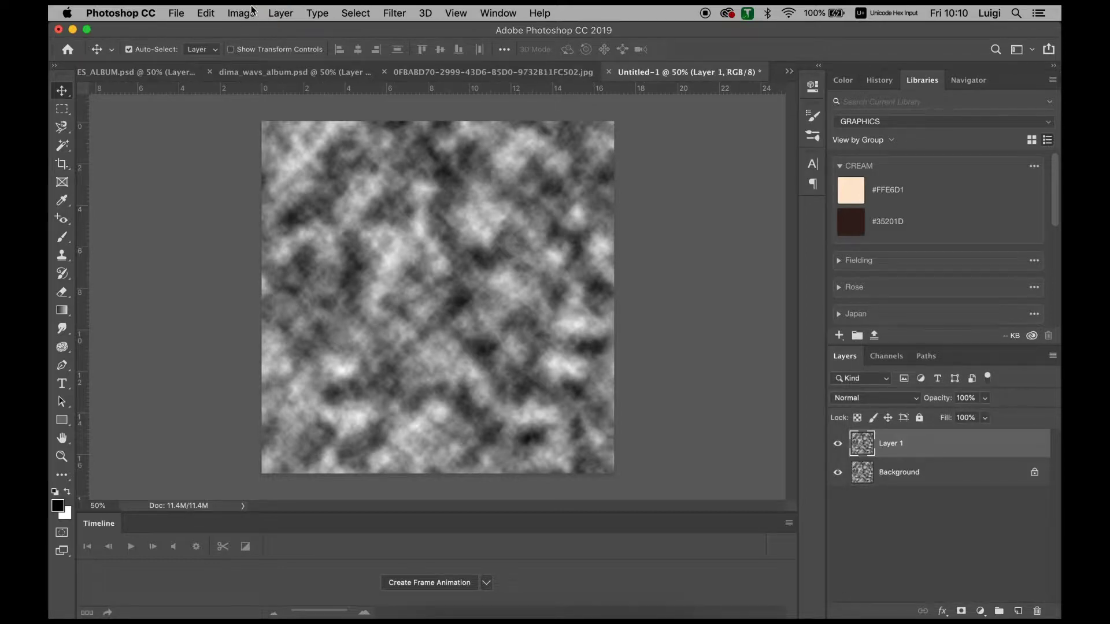
click(393, 12)
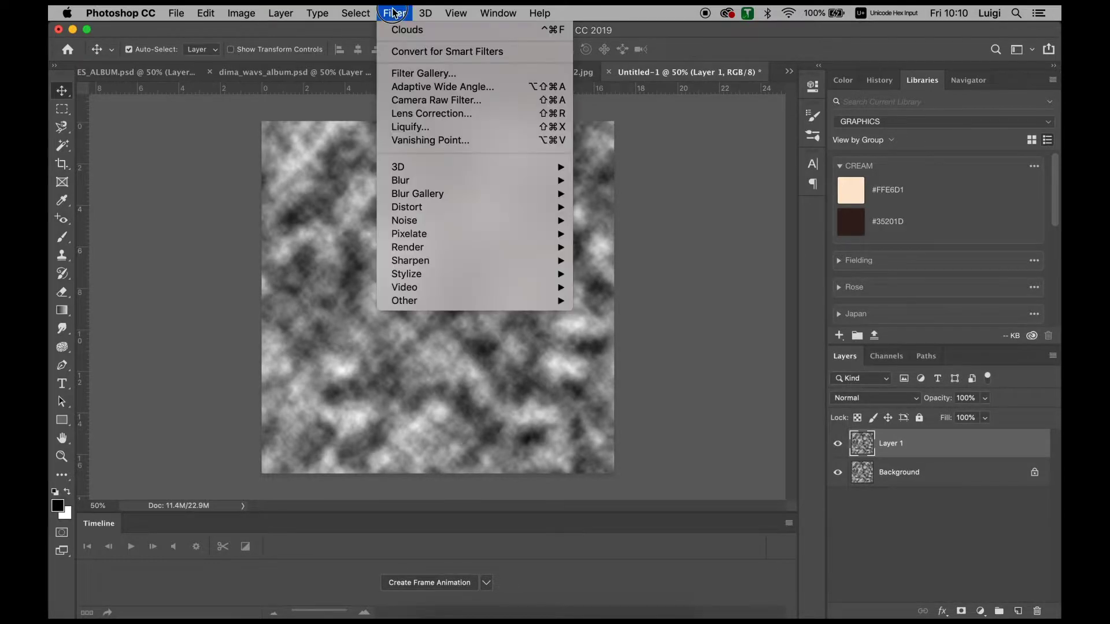
In Liquify at 50% zoom, smear the clouds into swirls with Forward Warp strokes
click(425, 127)
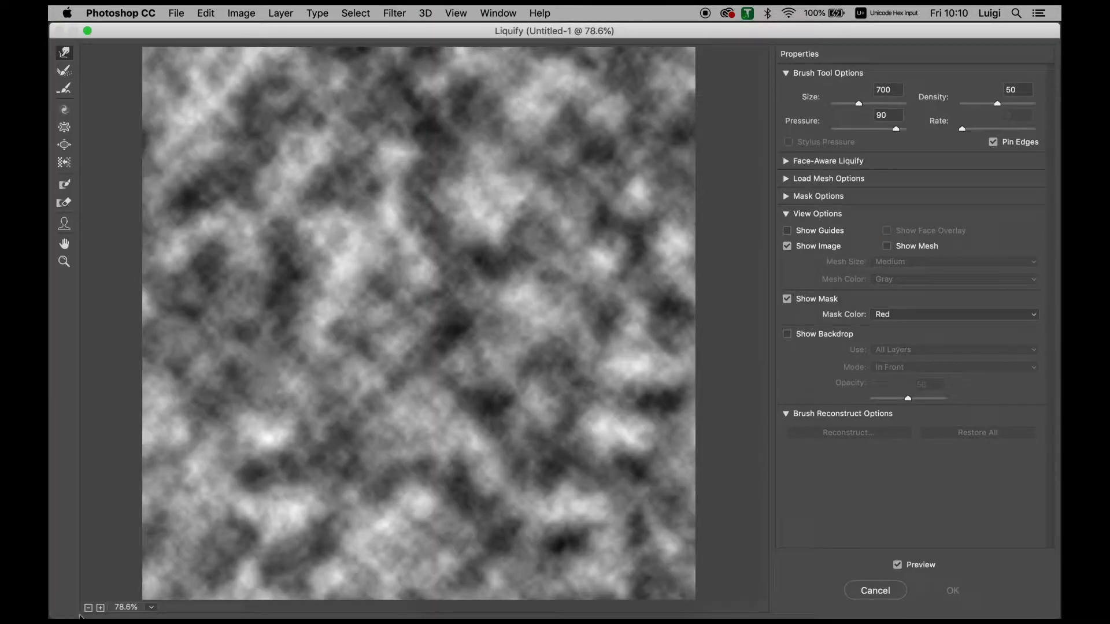
click(89, 608)
click(88, 608)
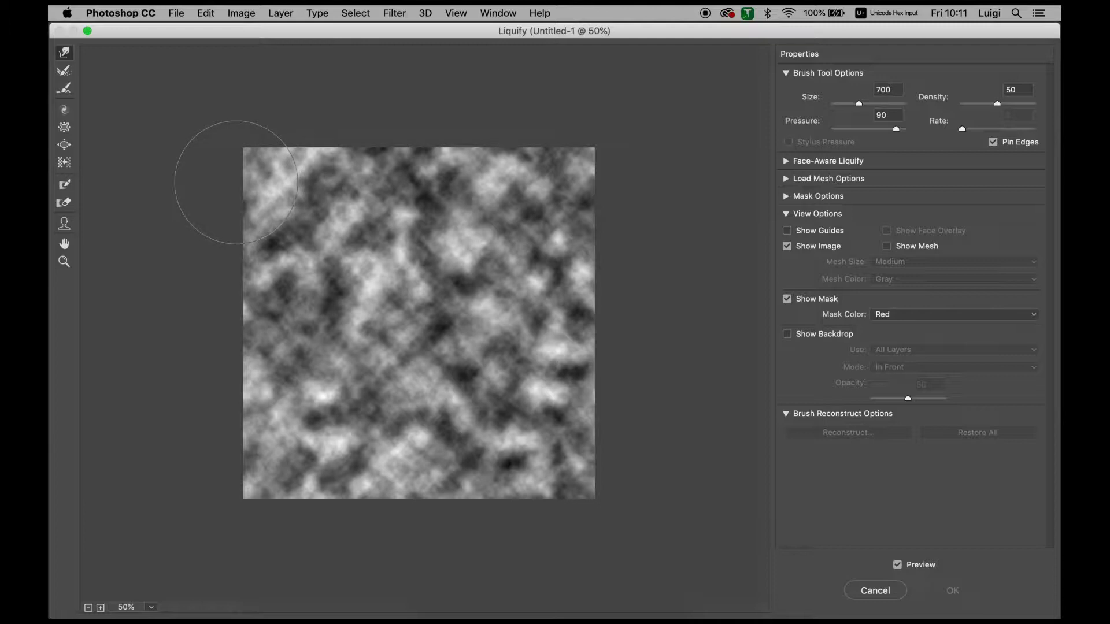
mouse_move(224, 179)
mouse_down()
mouse_move(267, 174)
mouse_move(428, 247)
mouse_move(322, 515)
mouse_move(459, 508)
mouse_move(538, 376)
mouse_move(358, 185)
mouse_move(218, 174)
mouse_move(236, 248)
mouse_move(190, 388)
mouse_move(313, 373)
mouse_move(523, 232)
mouse_move(451, 131)
mouse_move(335, 303)
mouse_move(520, 324)
mouse_move(376, 173)
mouse_move(549, 202)
mouse_move(498, 327)
mouse_up()
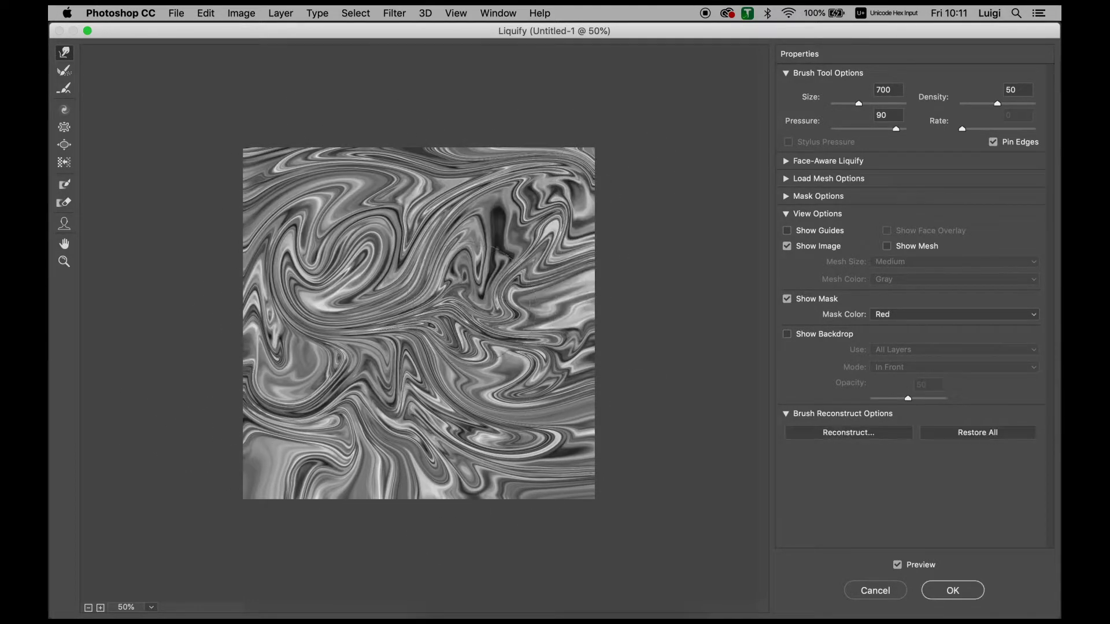
mouse_move(405, 243)
mouse_down()
mouse_move(324, 370)
mouse_move(285, 479)
mouse_move(271, 481)
mouse_move(520, 480)
mouse_move(550, 156)
mouse_move(324, 231)
mouse_move(405, 271)
mouse_move(381, 318)
mouse_move(306, 354)
mouse_move(335, 370)
mouse_move(474, 358)
mouse_move(370, 424)
mouse_move(543, 405)
mouse_move(370, 277)
mouse_move(223, 254)
mouse_move(587, 174)
mouse_move(231, 208)
mouse_up()
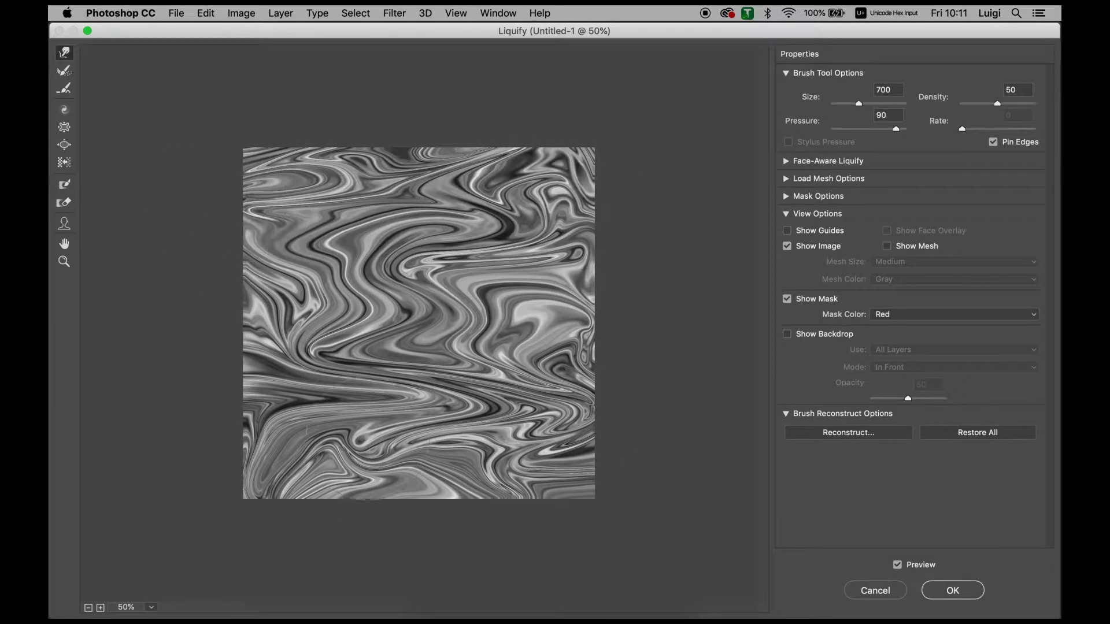
mouse_move(324, 463)
mouse_down()
mouse_move(614, 442)
mouse_move(272, 416)
mouse_up()
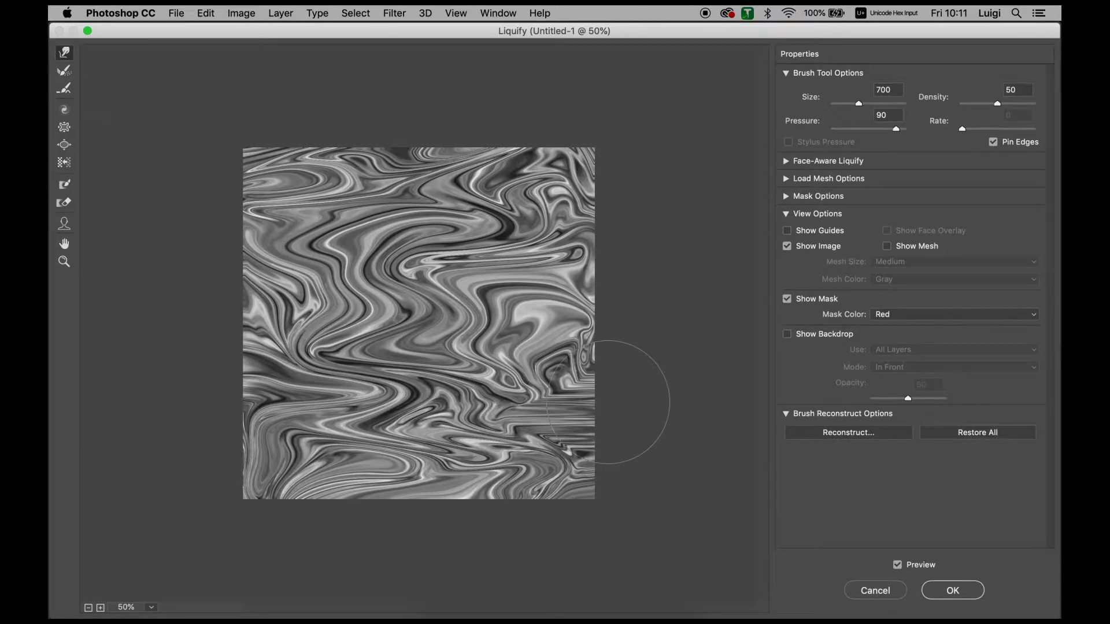
Partially reconstruct the warp to revert some of the distortion
click(861, 436)
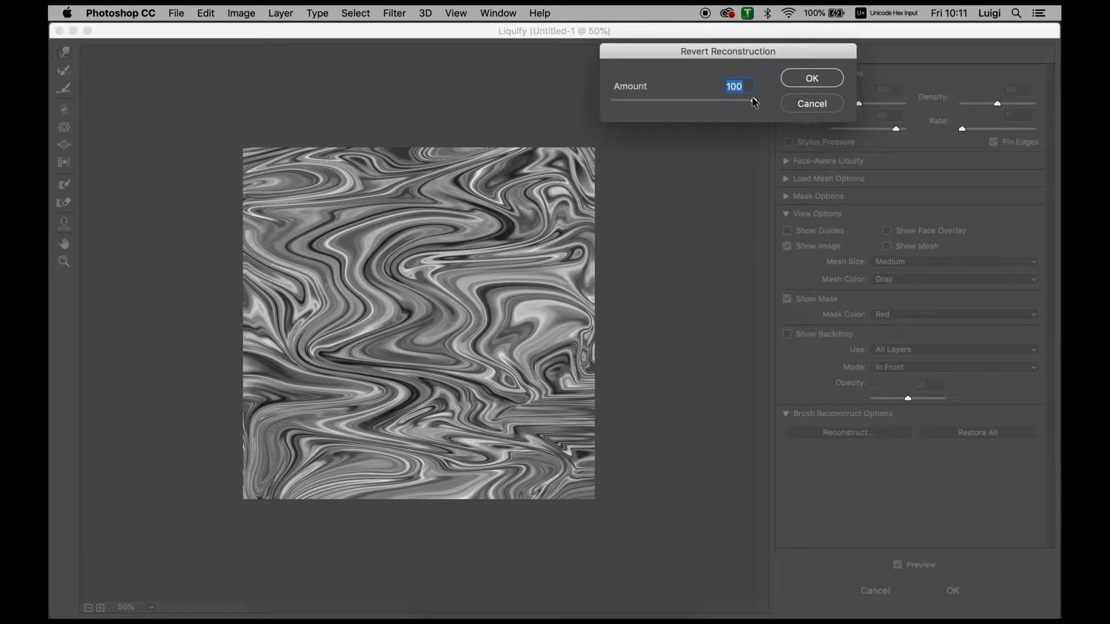
mouse_move(753, 101)
mouse_down()
mouse_move(581, 110)
mouse_move(760, 114)
mouse_up()
click(810, 81)
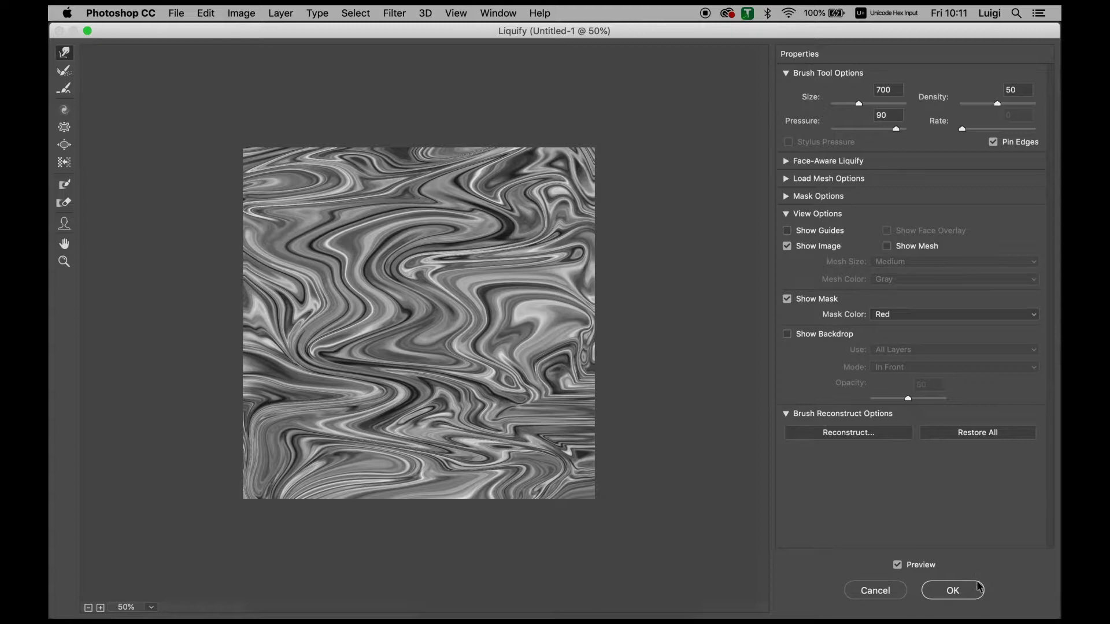
Apply the Liquify warp, duplicate the swirl layer and rename it CLOUDV2
click(966, 595)
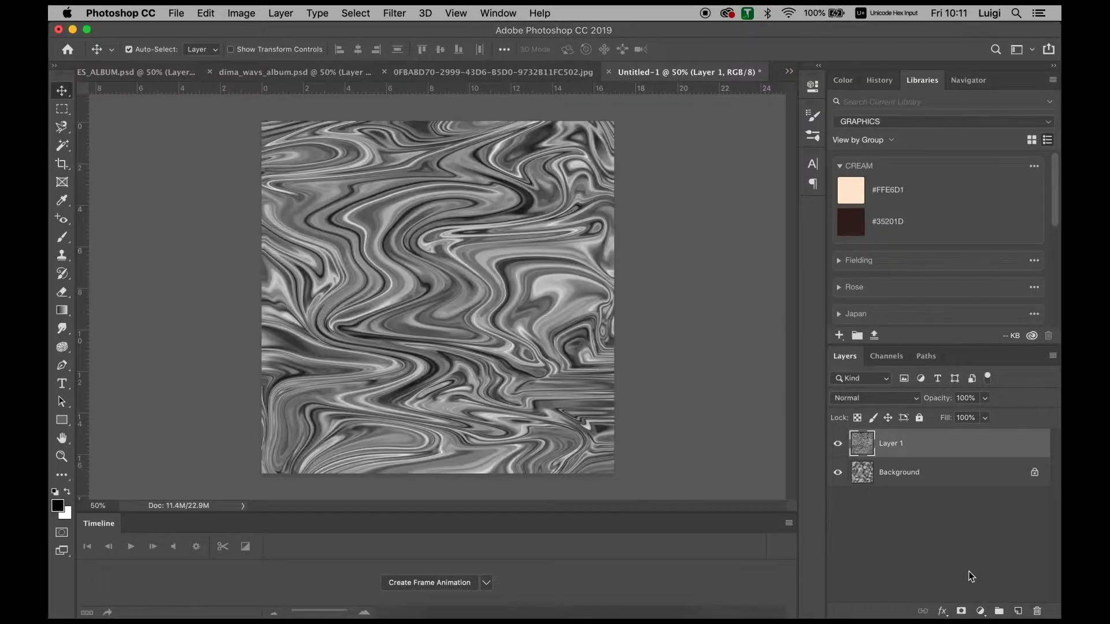
key(super+j)
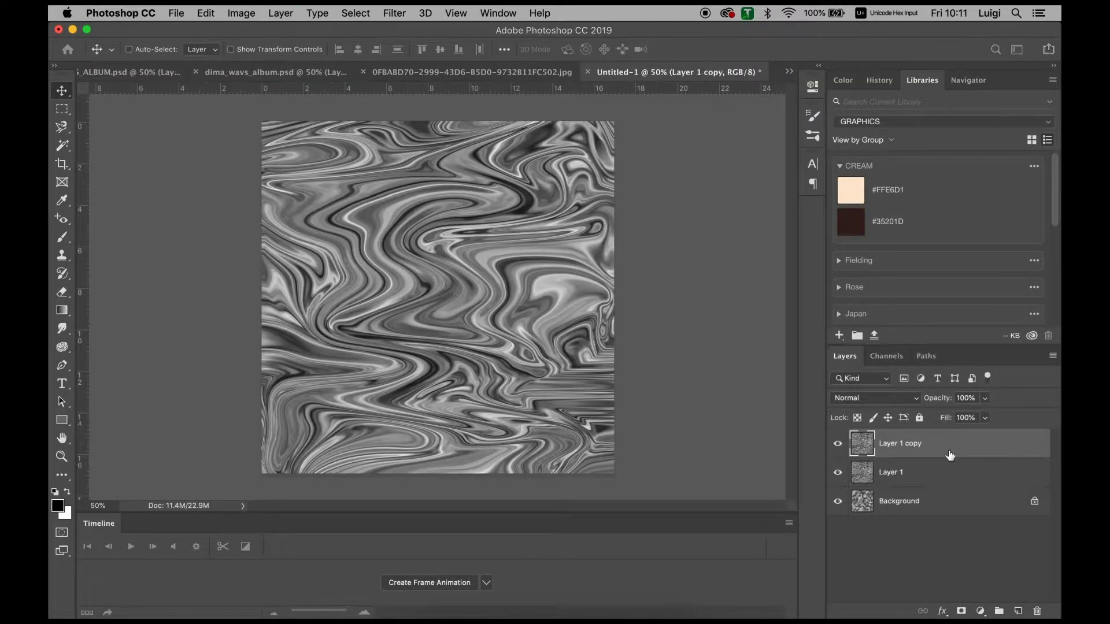
double_click(895, 443)
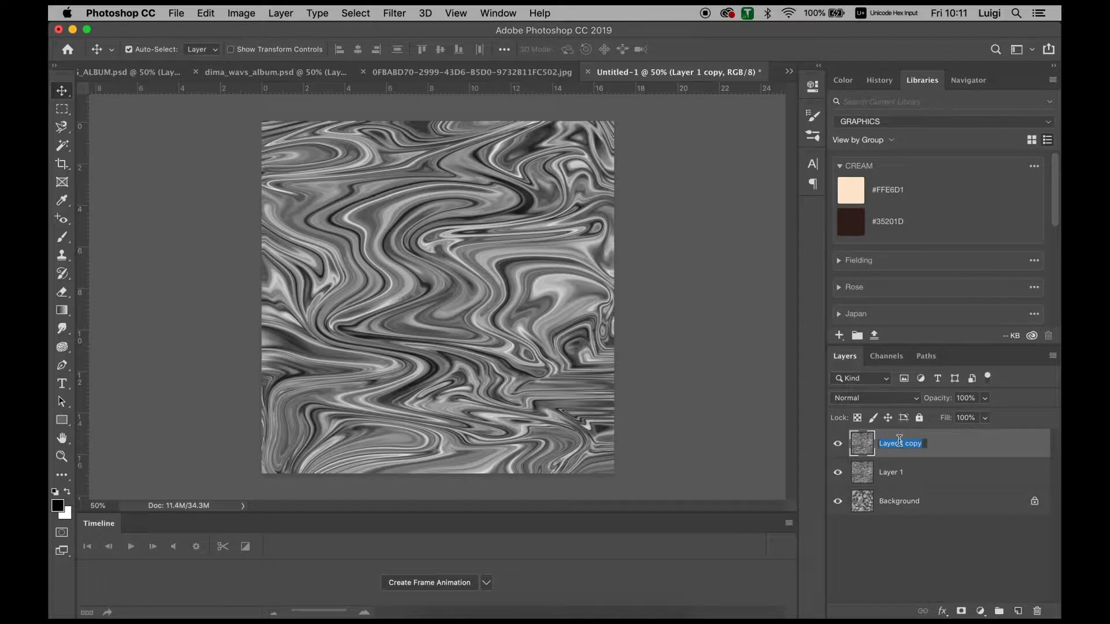
text(LA)
text(OUDV2)
key(Return)
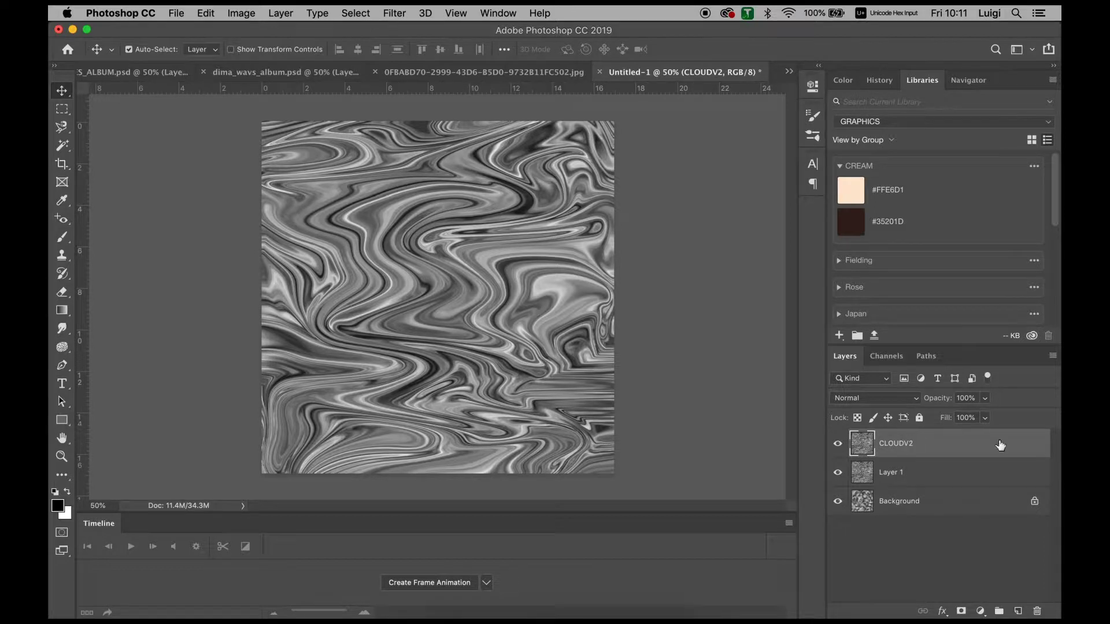
Add a Gradient Map adjustment and choose the brown CREAM gradient after trying other presets
click(981, 611)
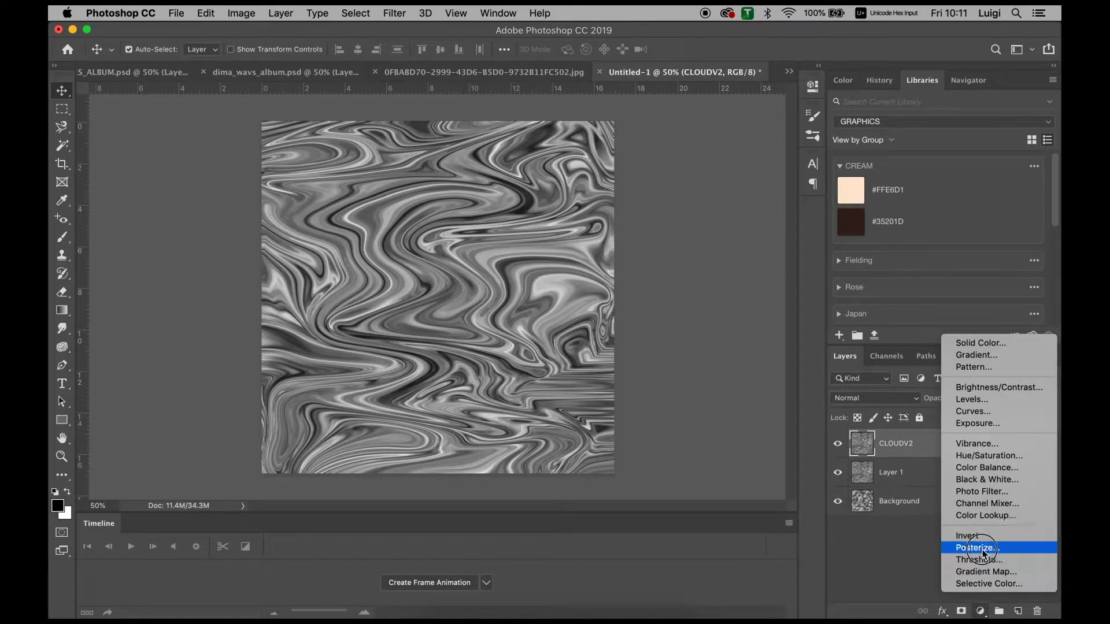
click(990, 573)
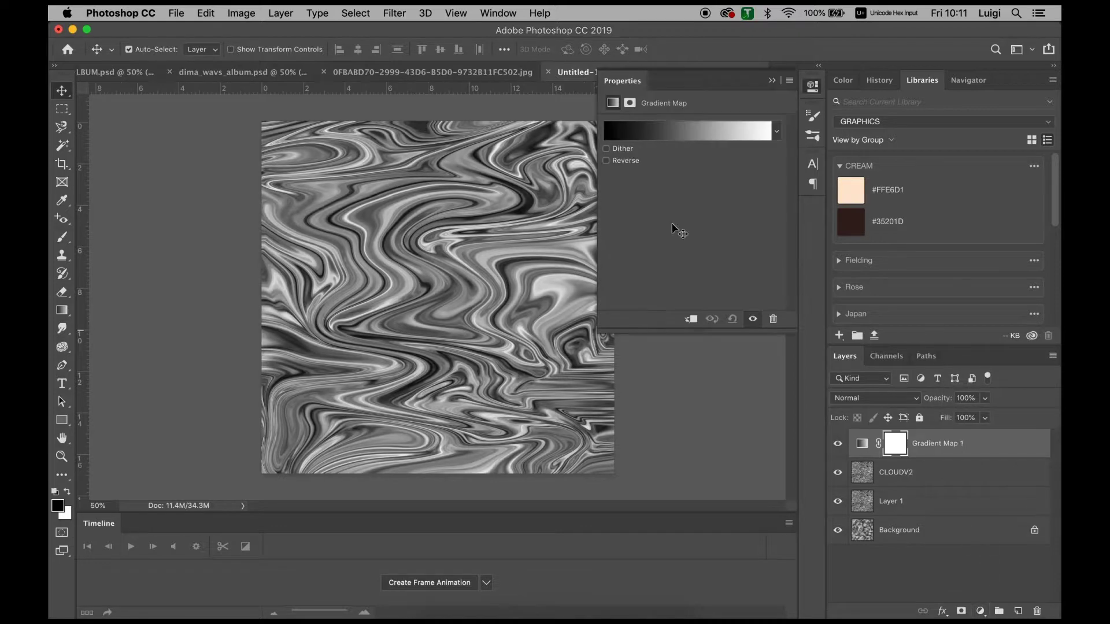
click(669, 134)
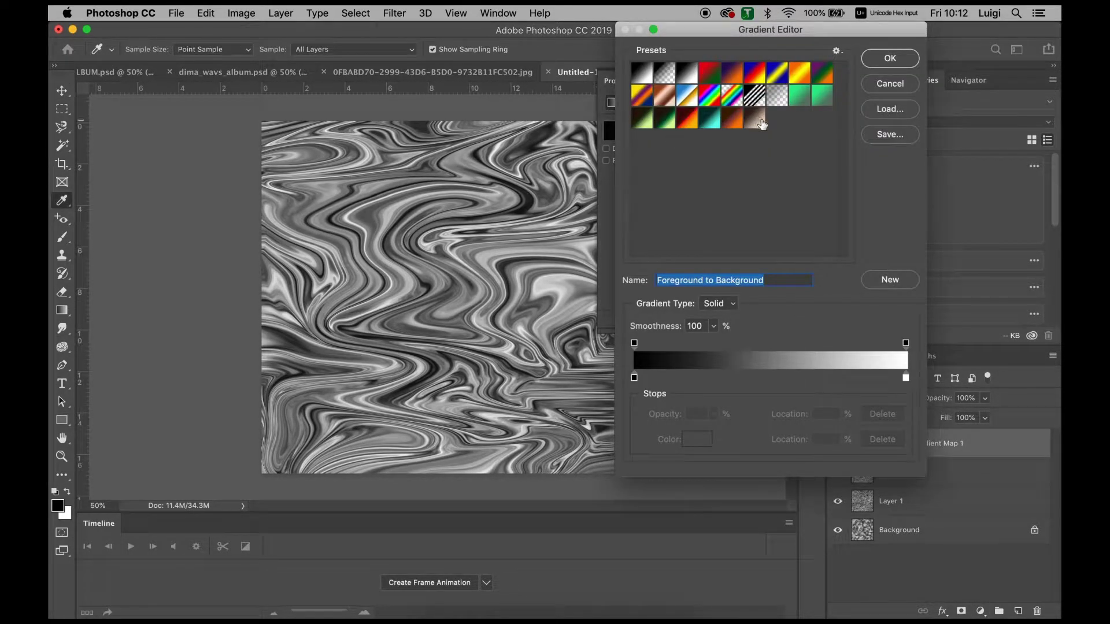
click(663, 120)
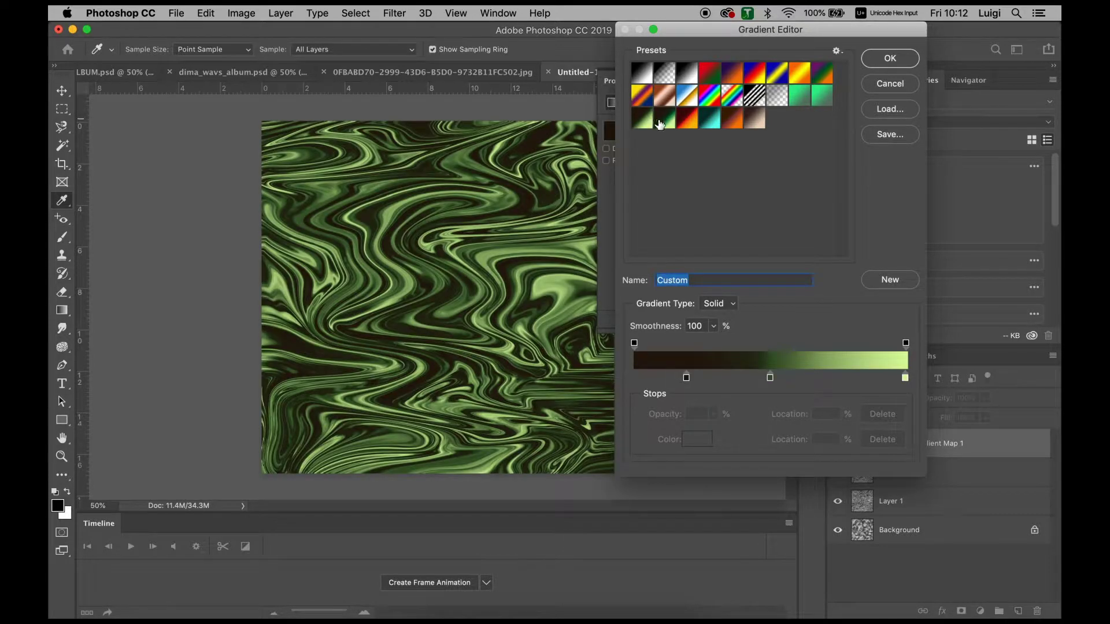
click(666, 123)
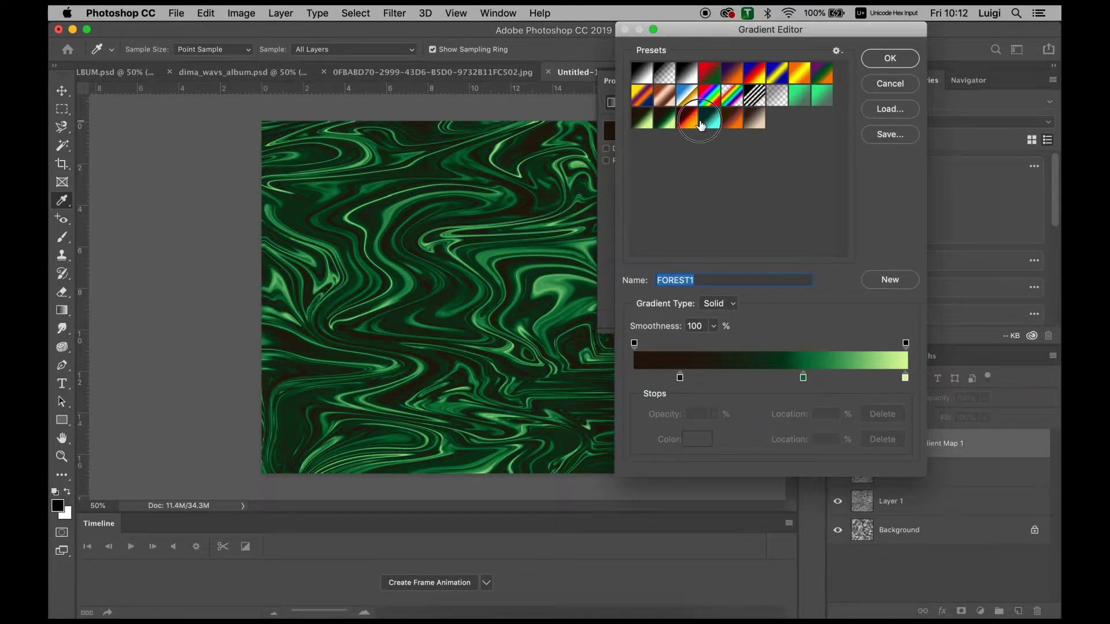
click(705, 123)
click(689, 124)
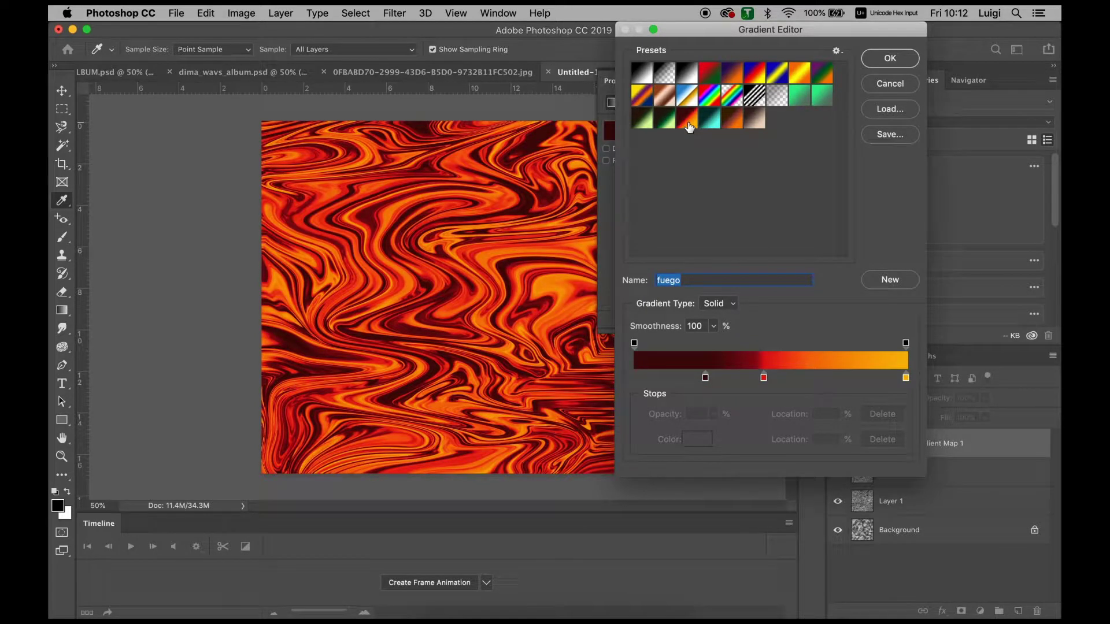
click(748, 124)
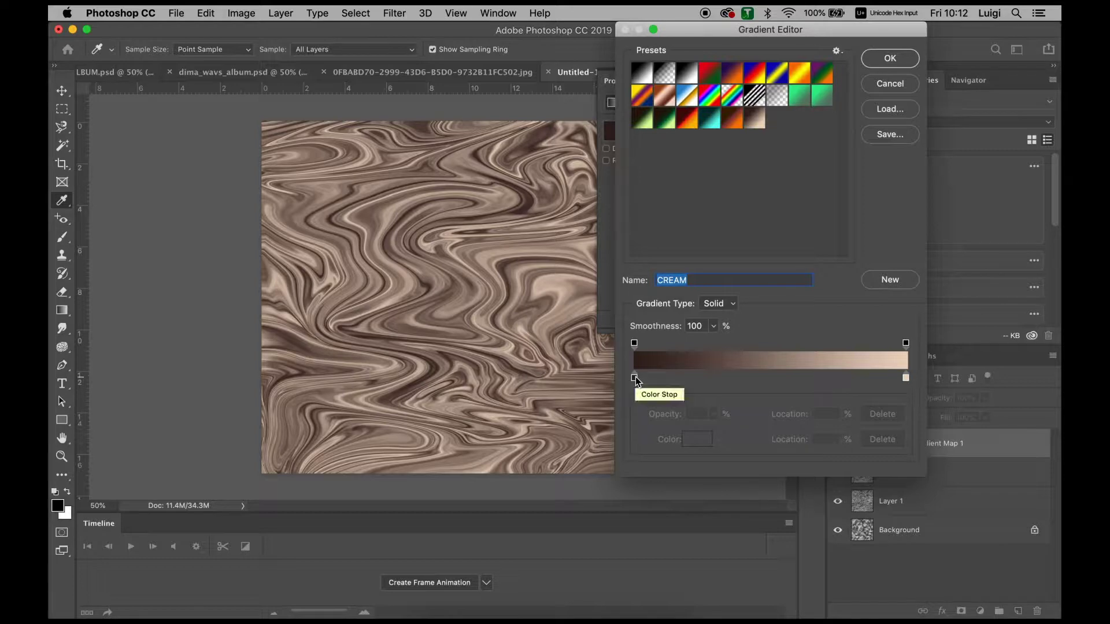
Add a dark stop around 38% to the CREAM gradient, then view the DIMA cover
drag(636, 381, 702, 380)
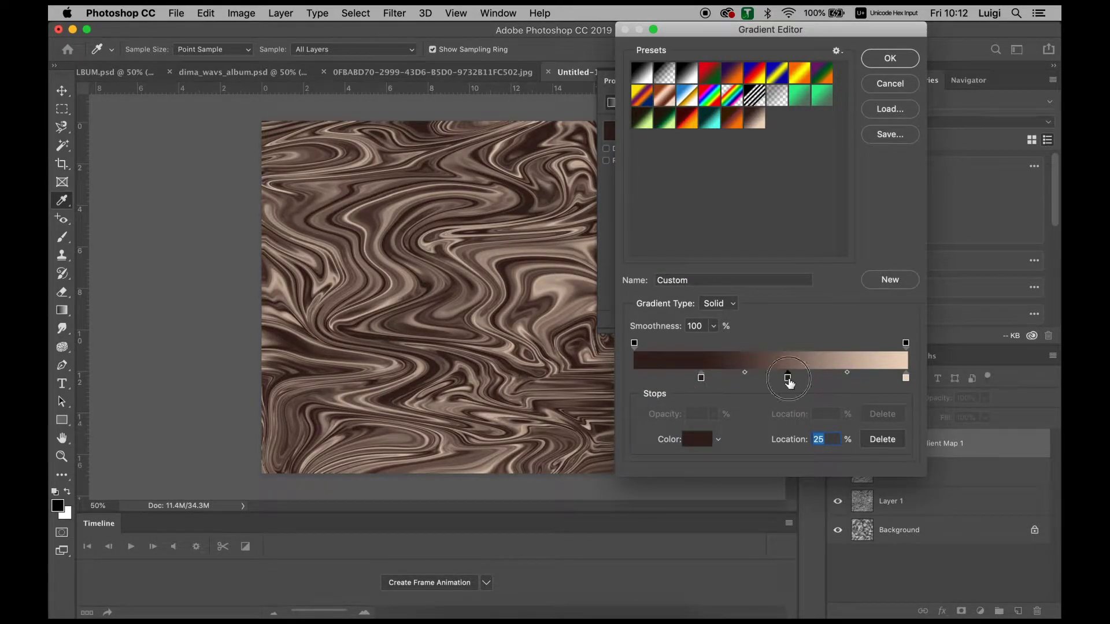
drag(789, 379, 746, 407)
drag(704, 376, 732, 380)
drag(819, 375, 813, 375)
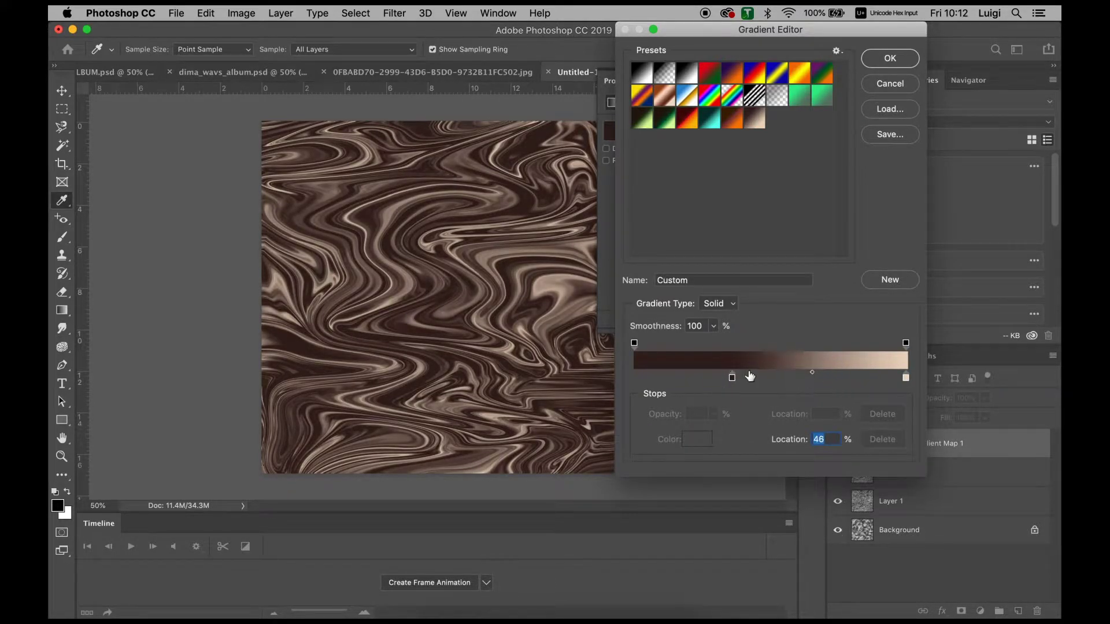
drag(732, 379, 738, 379)
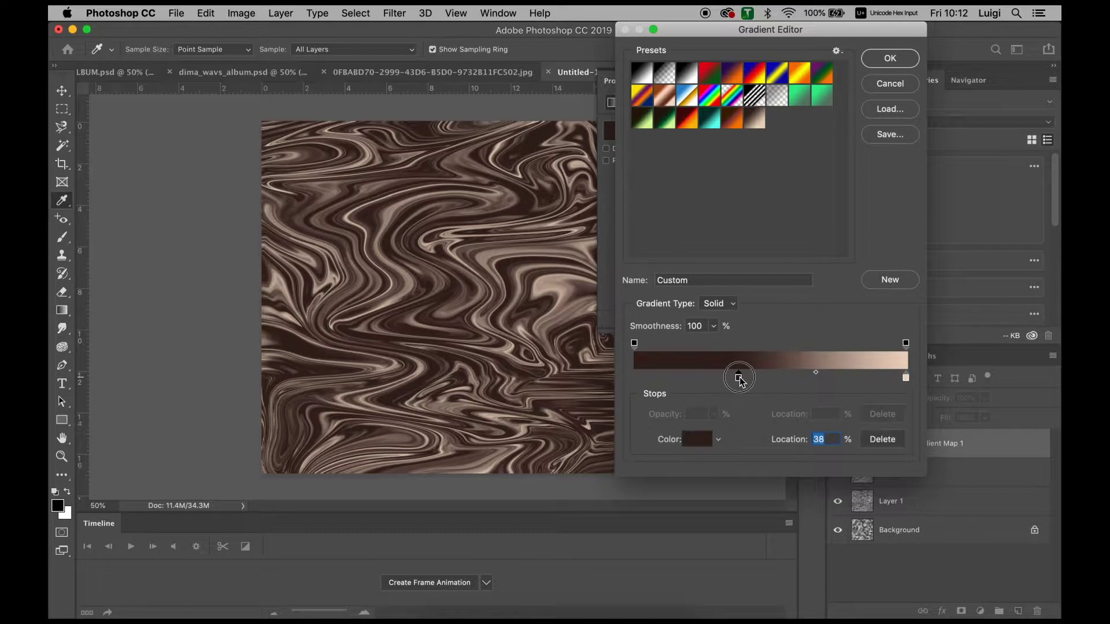
click(876, 60)
click(273, 74)
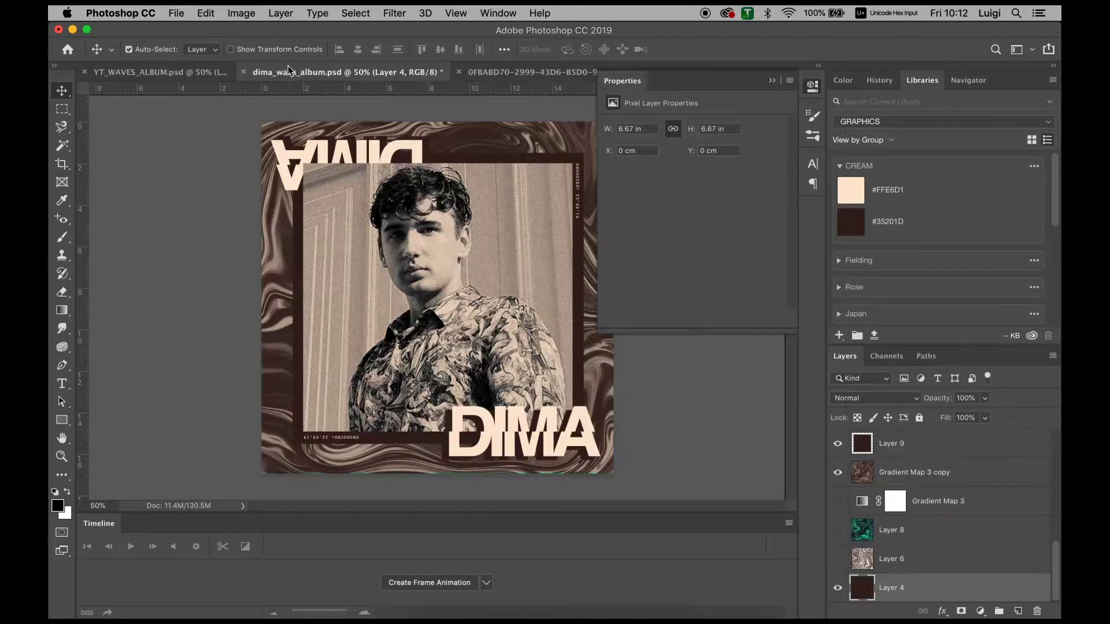
Cycle through the open documents and return to the chocolate swirl document
click(155, 78)
click(536, 77)
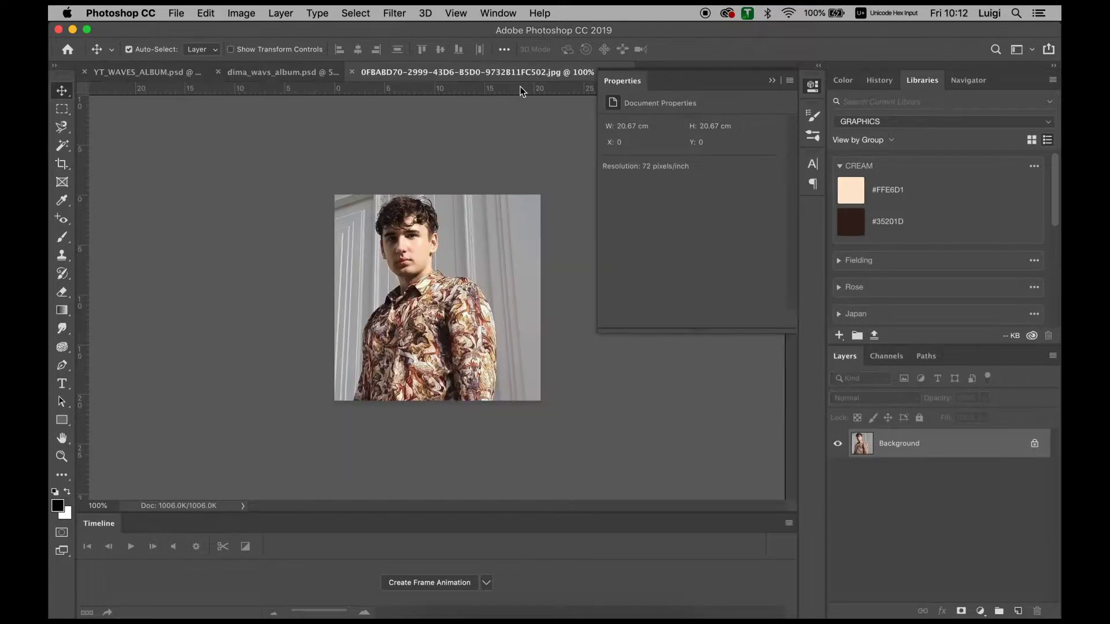
click(772, 82)
click(740, 72)
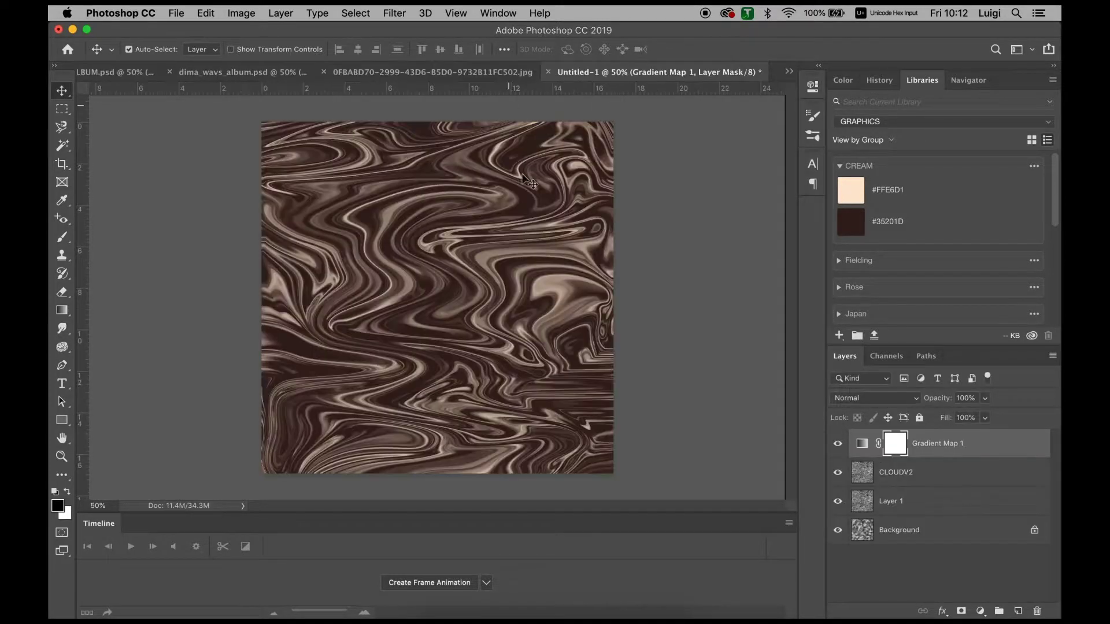
Duplicate CLOUDV2 and Gradient Map 1, merge the copies, and hide the original gradient map
shift+click(925, 472)
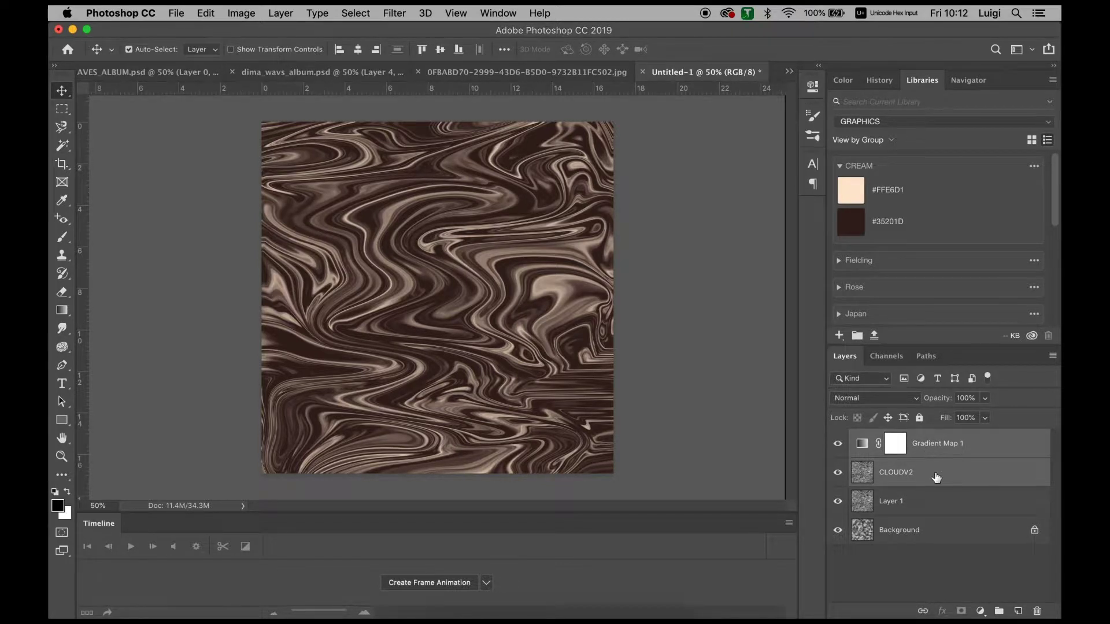
key(super+j)
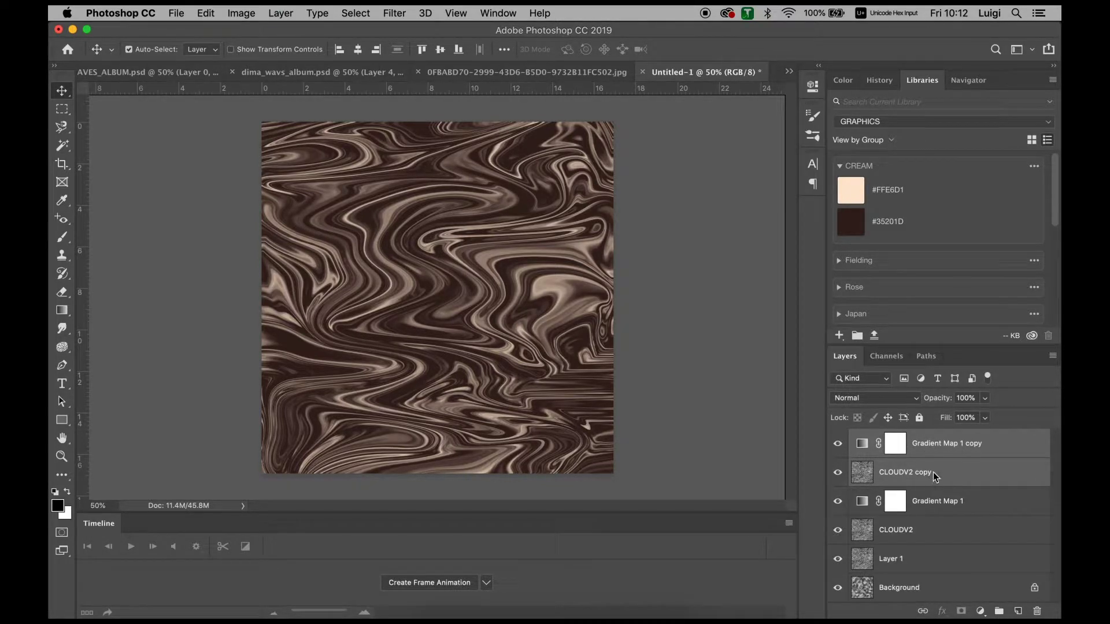
right_click(933, 473)
click(794, 424)
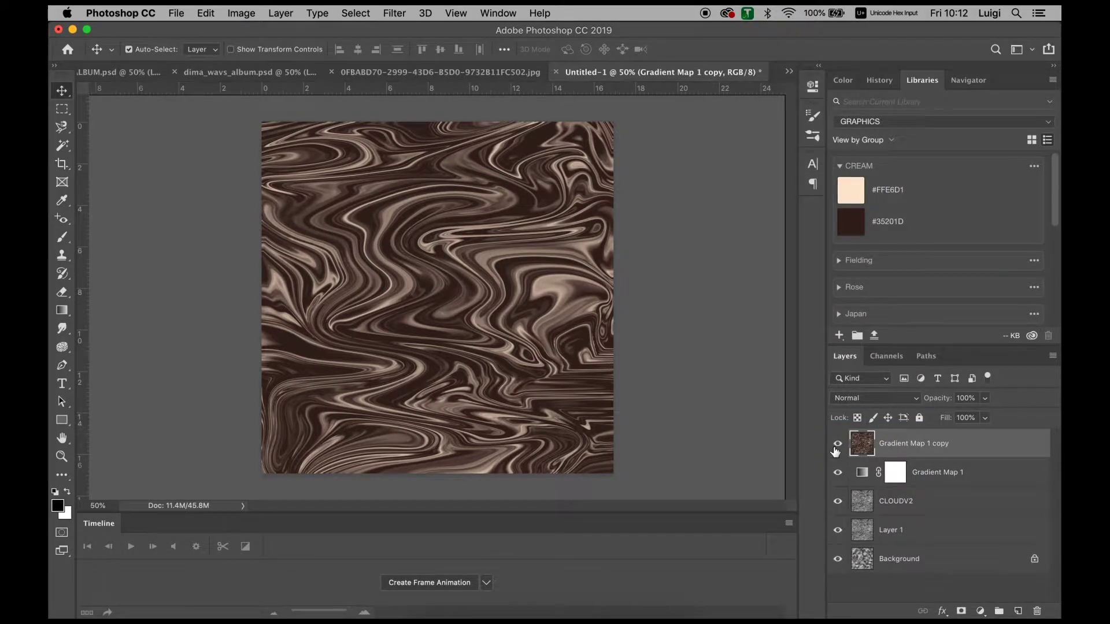
click(838, 472)
click(837, 443)
click(838, 443)
click(838, 444)
click(838, 444)
click(394, 13)
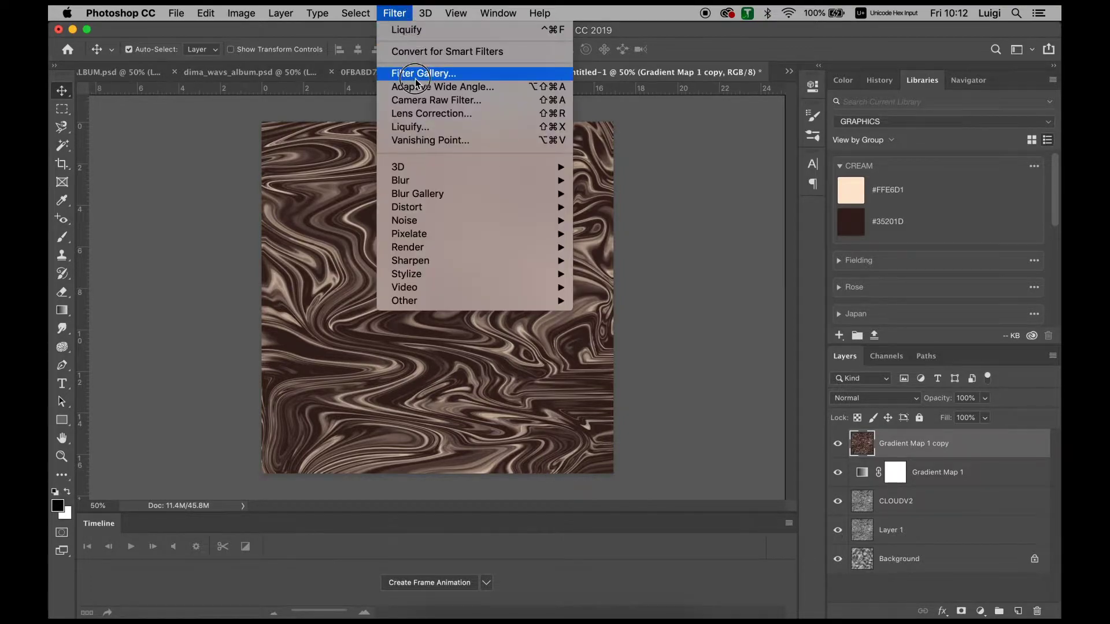
Apply Filter Gallery Sketch > Halftone Pattern with Size 2, Contrast 2 and Dot pattern
click(453, 131)
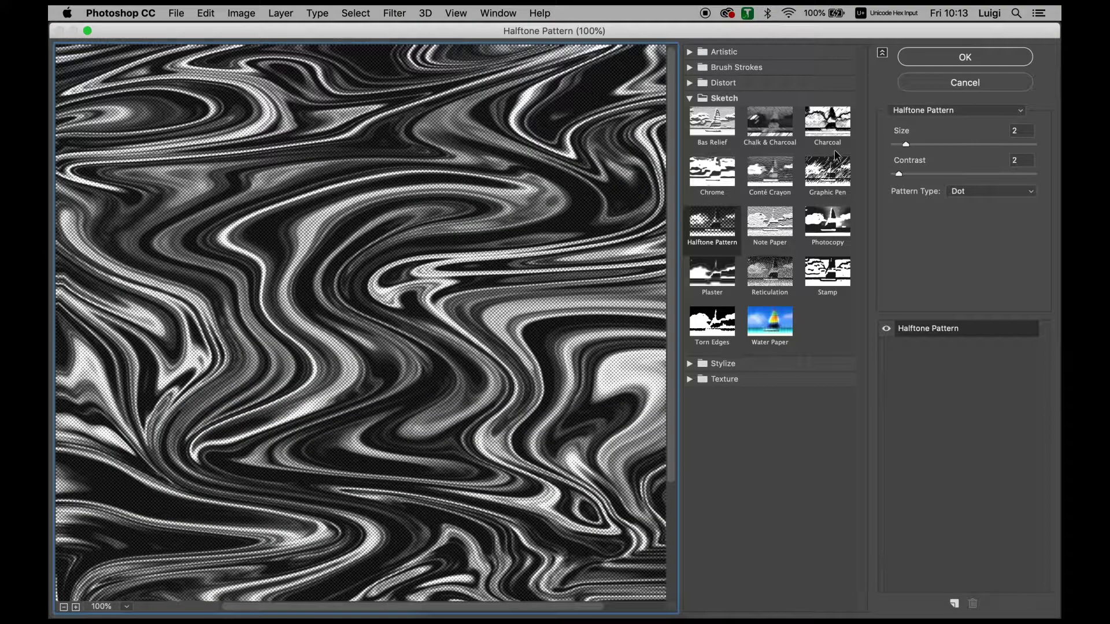
click(689, 99)
click(689, 99)
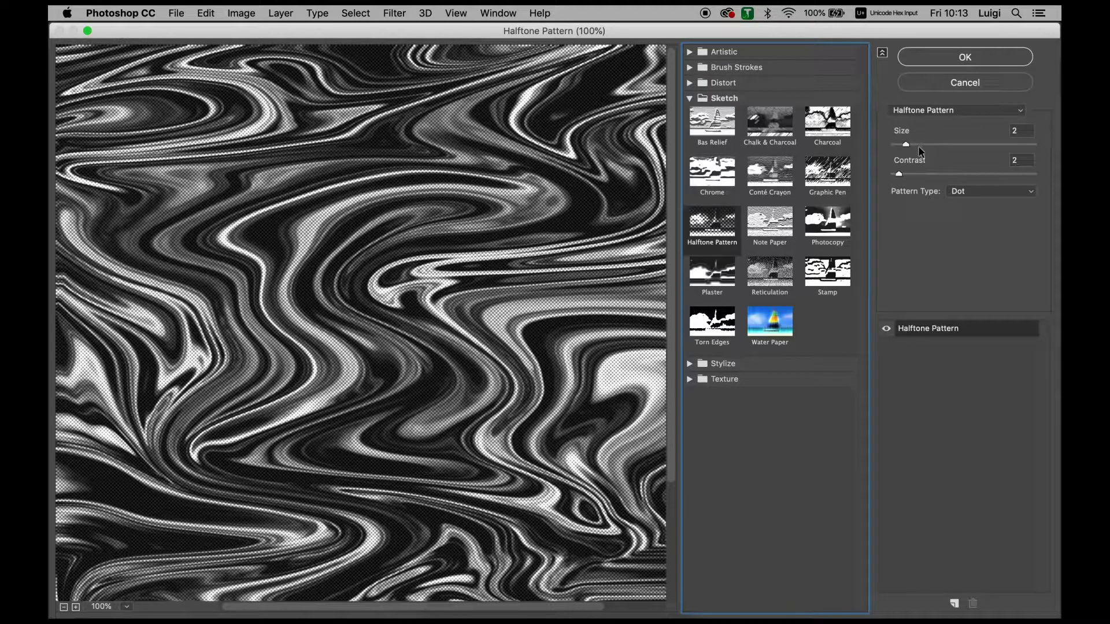
mouse_move(900, 174)
mouse_down()
mouse_move(985, 176)
mouse_move(899, 174)
mouse_up()
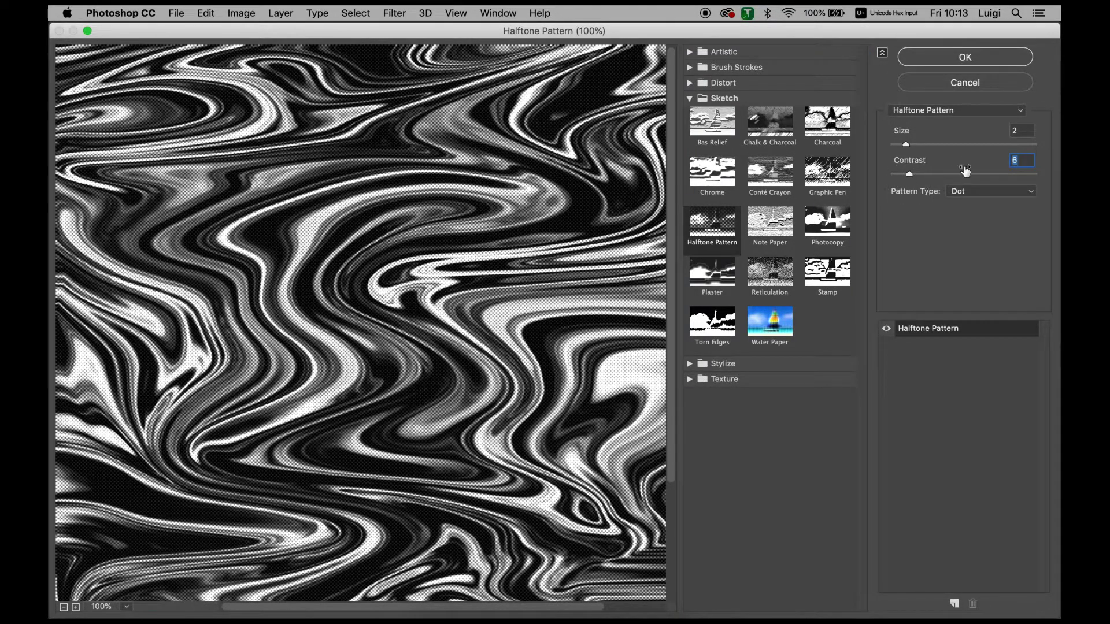
click(902, 145)
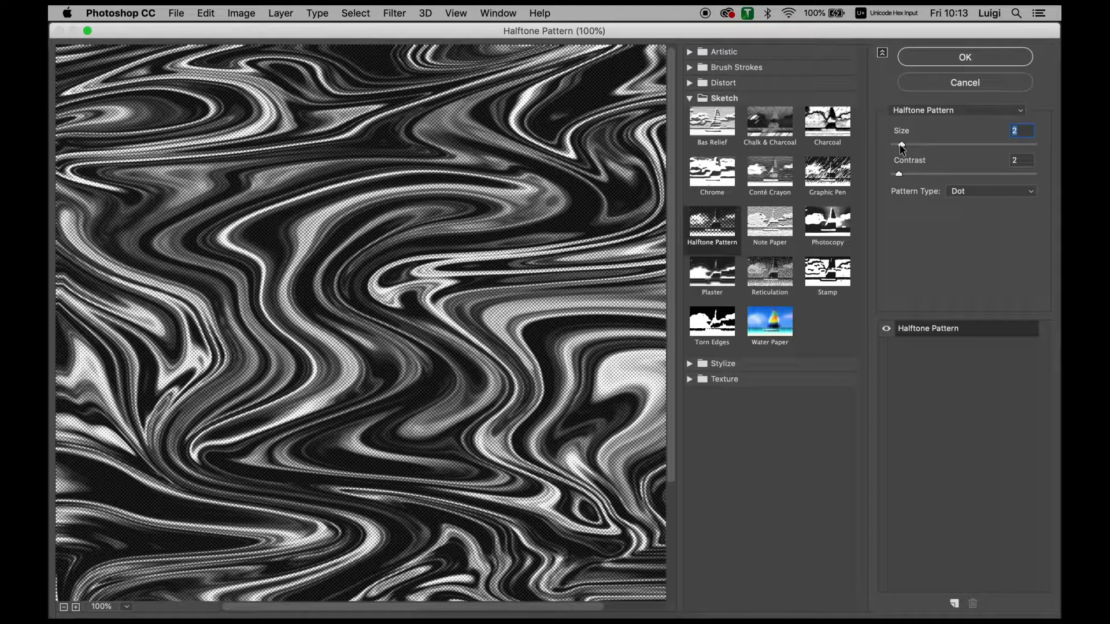
click(930, 59)
Move the halftone onto a new swirl copy and use Blend If to hide its light tones
key(super+z)
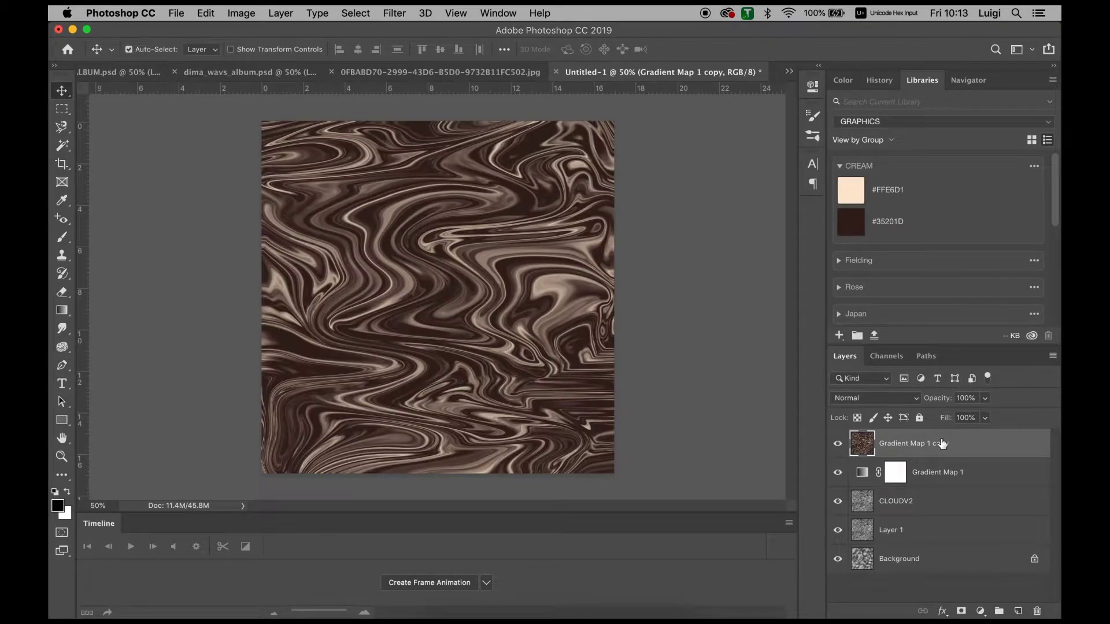
key(super+j)
click(394, 13)
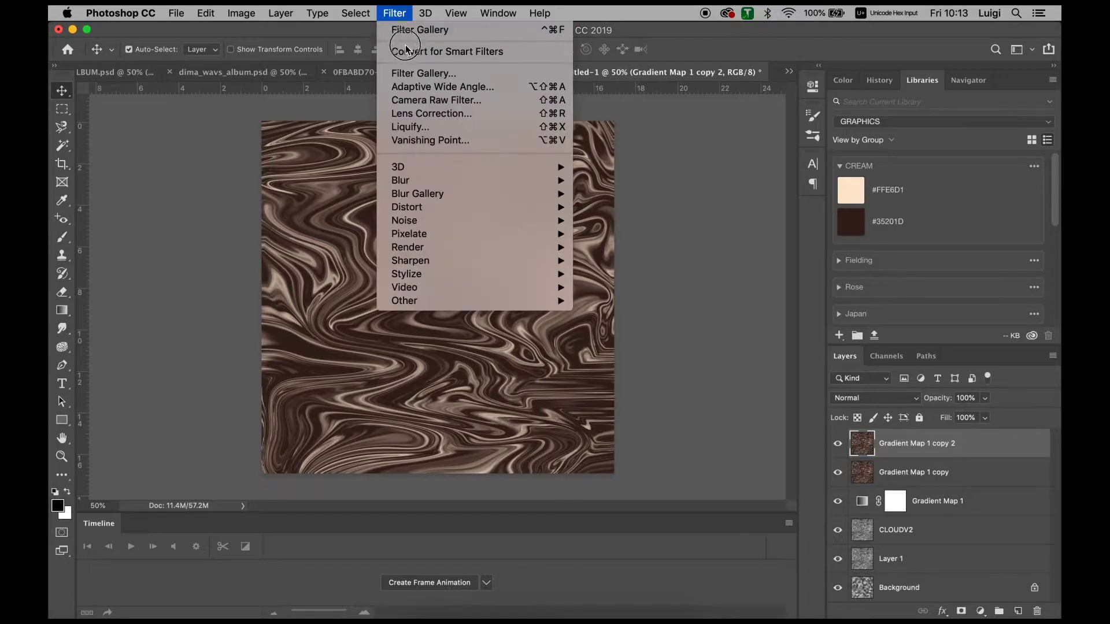
click(418, 73)
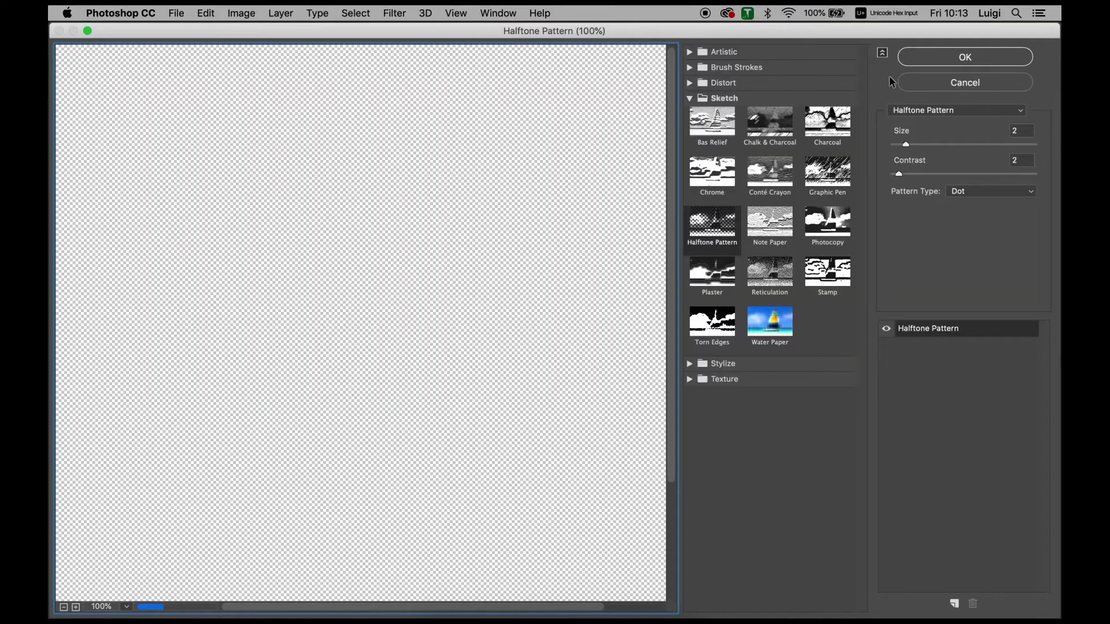
click(962, 56)
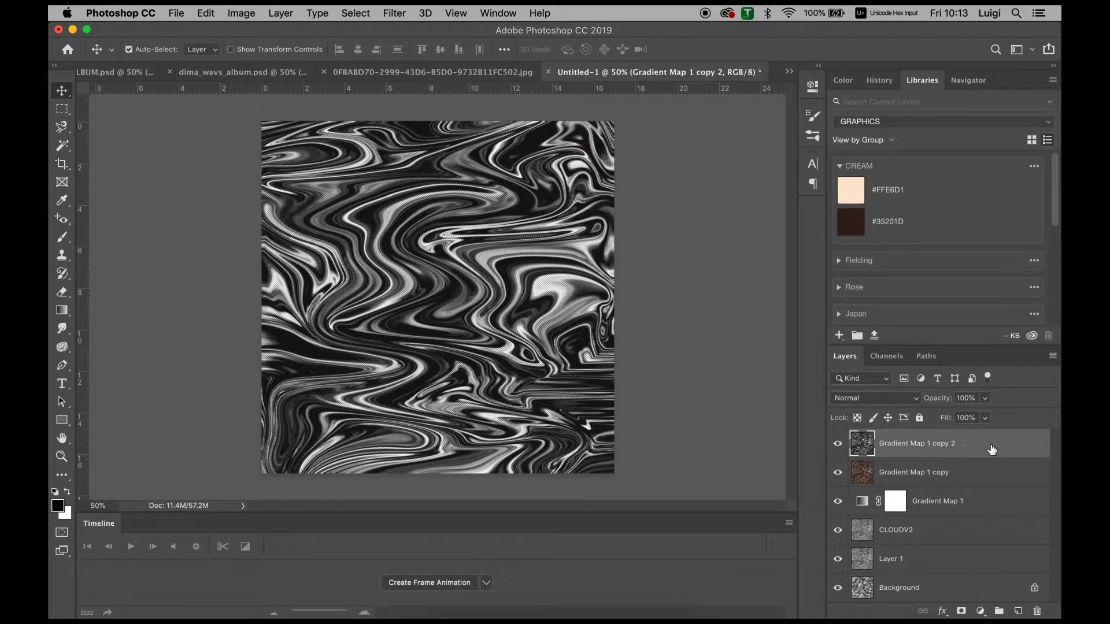
double_click(992, 450)
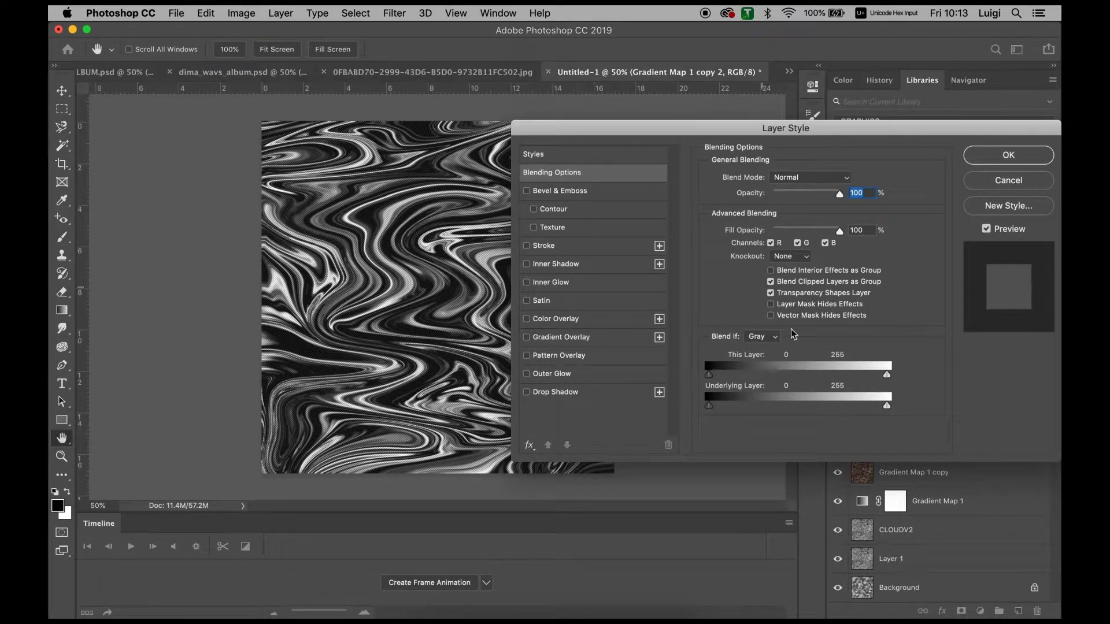
drag(888, 380, 755, 382)
Duplicate the halftone and swirl layers together and merge the copies into one layer
click(1000, 156)
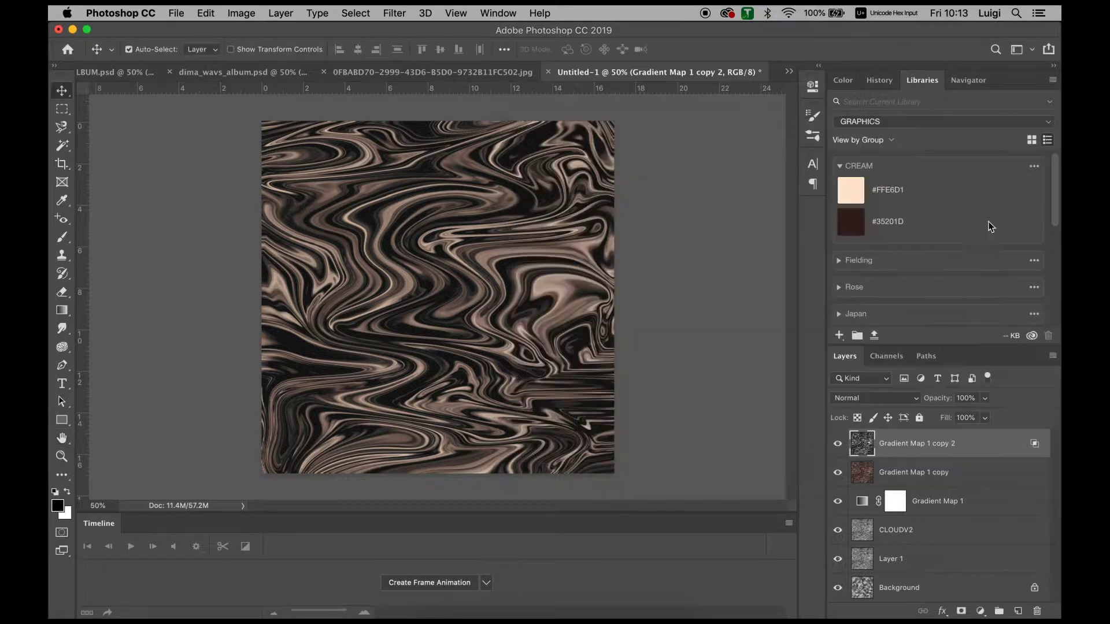
shift+click(948, 472)
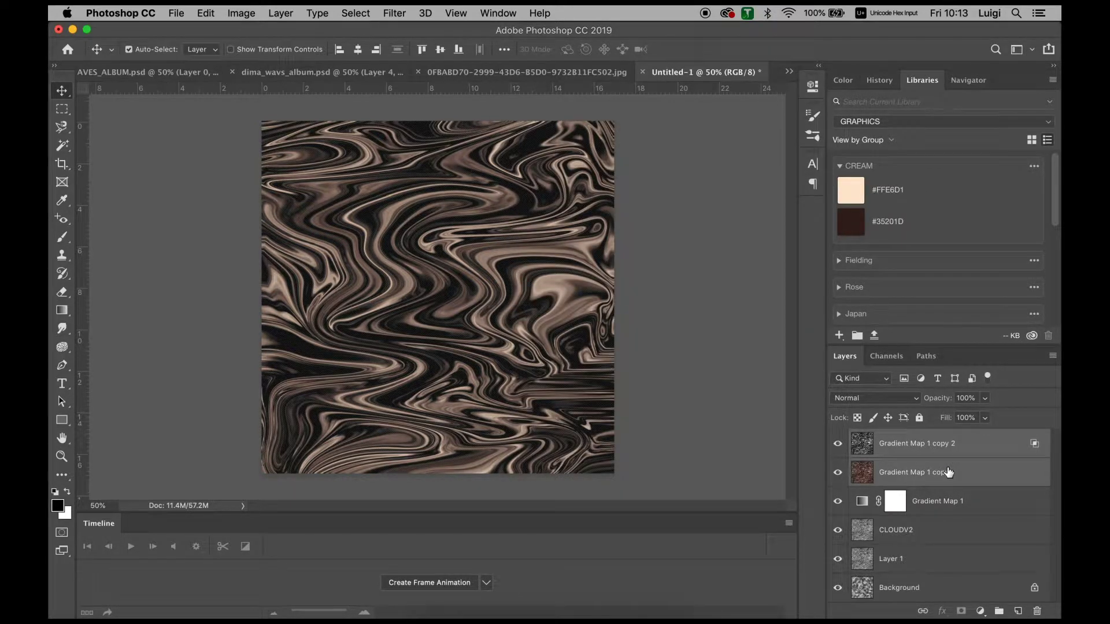
key(super+j)
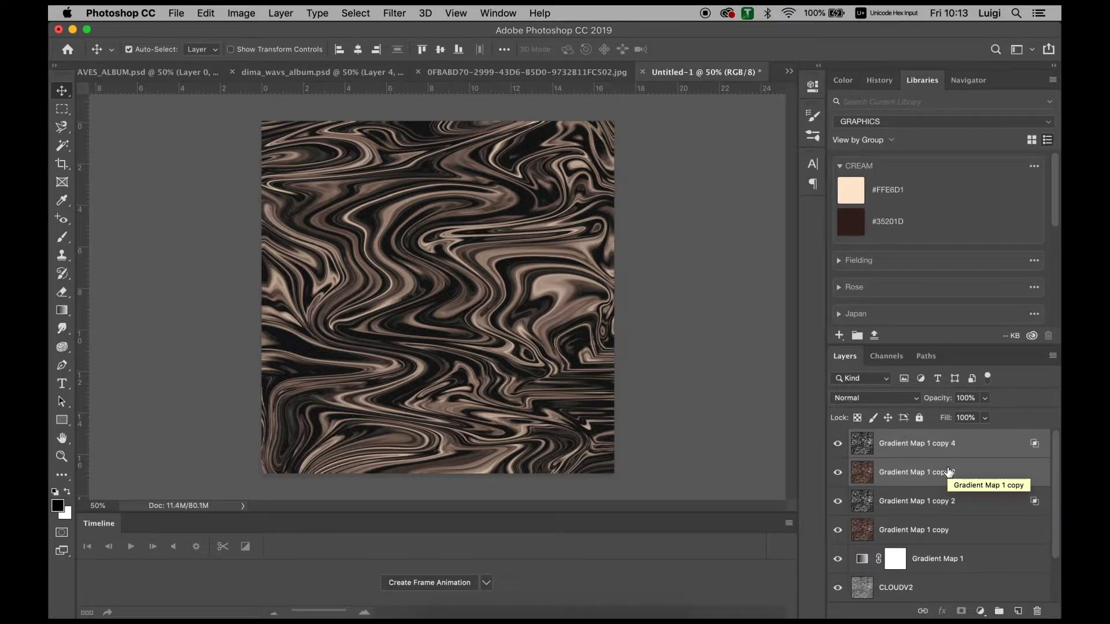
right_click(949, 473)
click(818, 425)
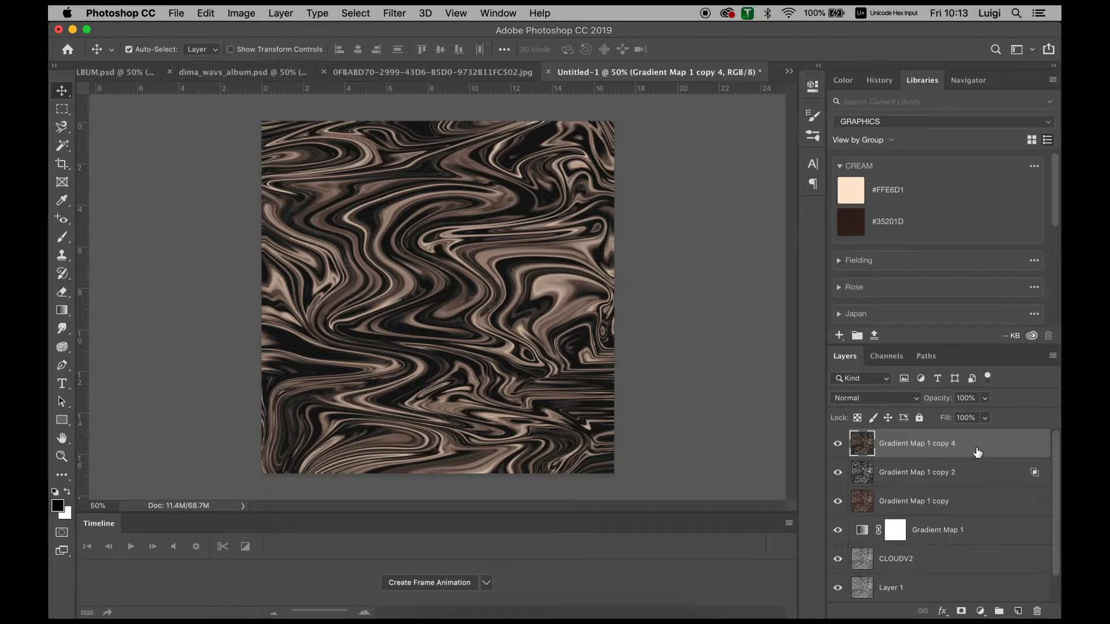
Add grainy noise to the merged layer via a 'NOISE' search, then fit the image on screen
key(super+plus)
key(super+plus)
key(super+plus)
key(super+plus)
key(super+plus)
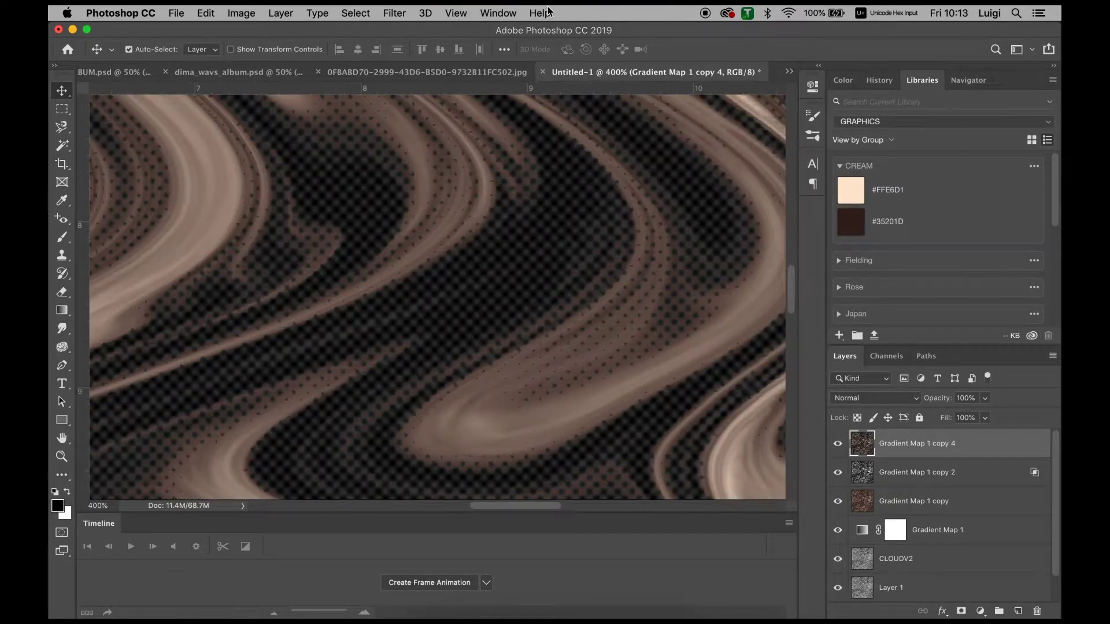
click(541, 12)
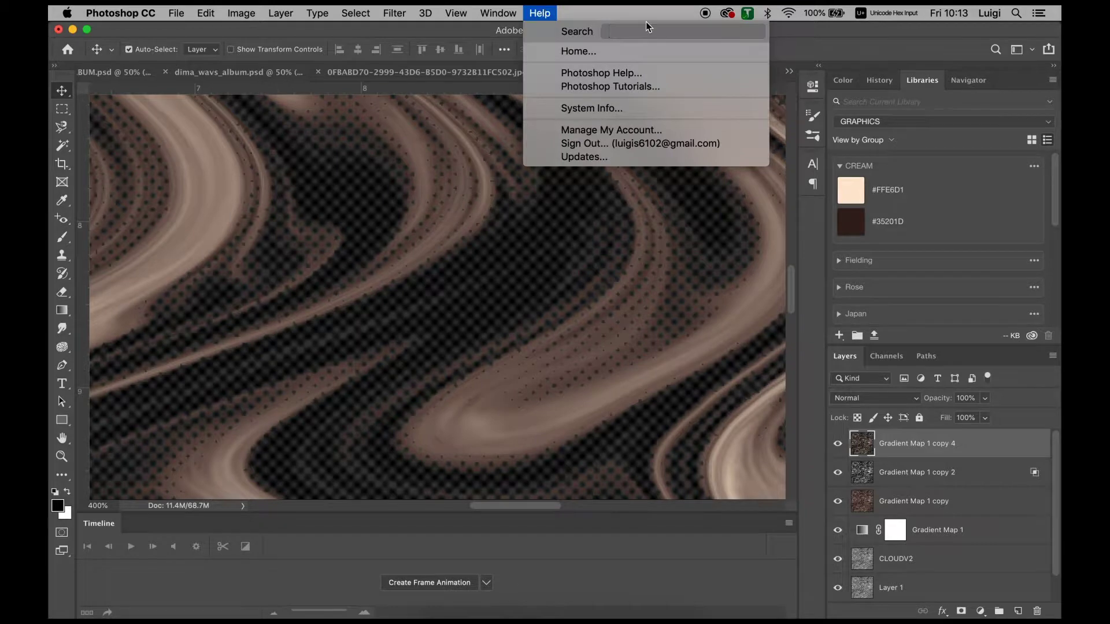
text(NOISE)
key(Down)
key(Return)
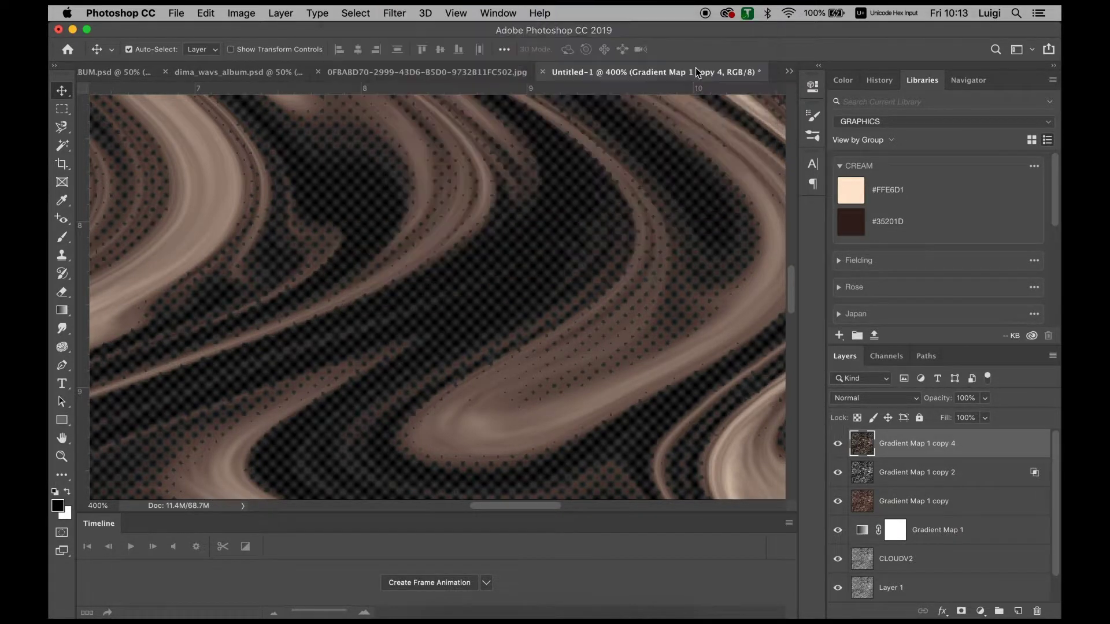
click(625, 140)
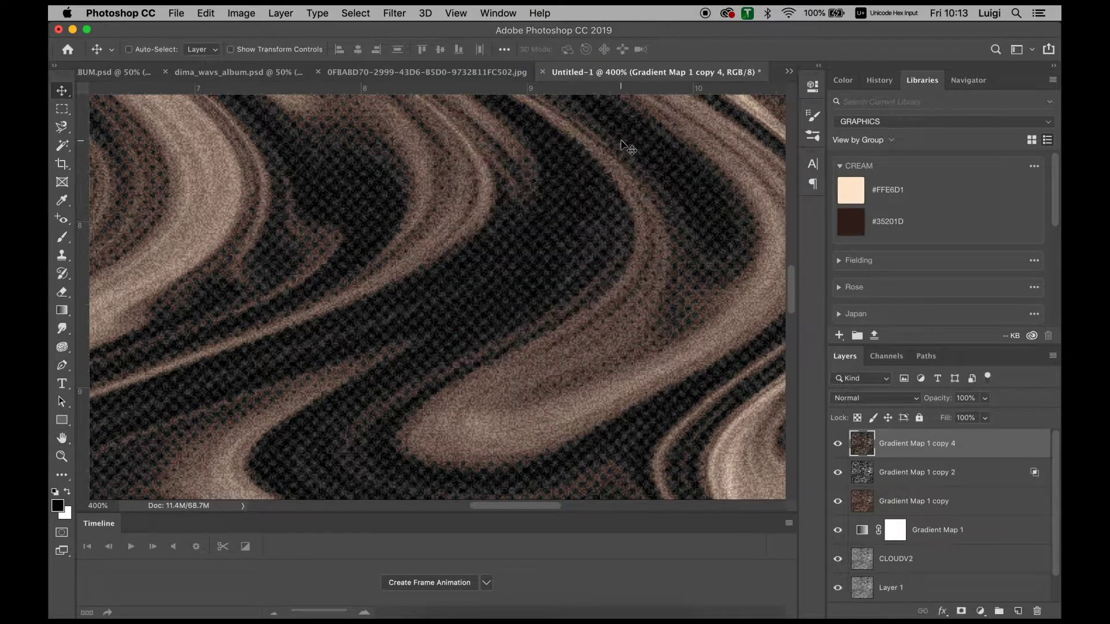
key(super+0)
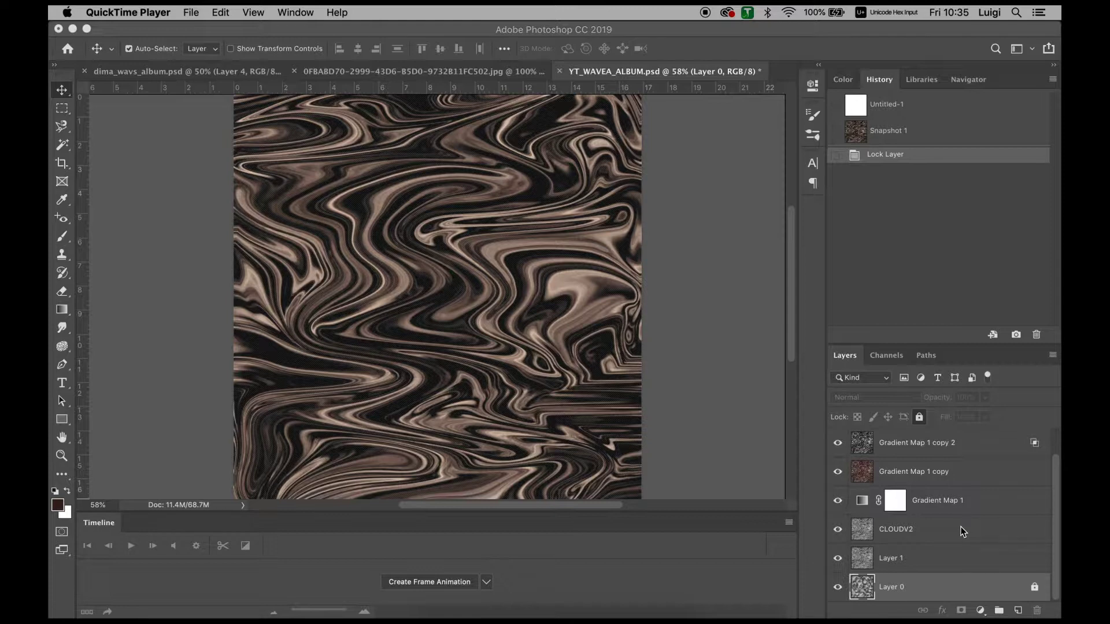
Unlock Layer 0 and select the background layers up to Gradient Map 1 copy 2
click(1034, 587)
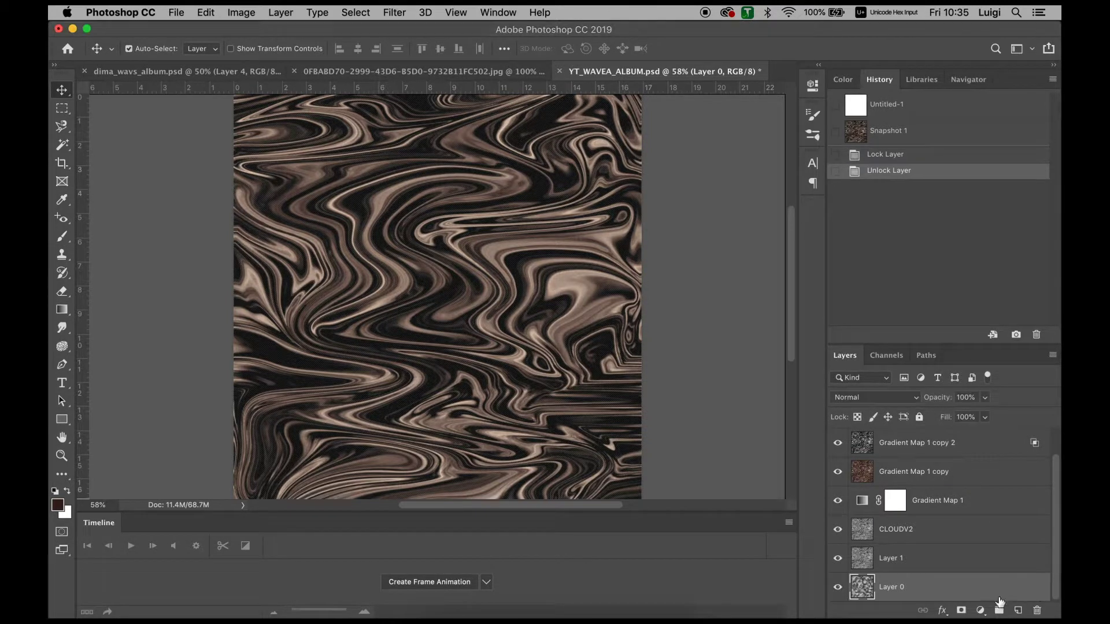
shift+click(936, 456)
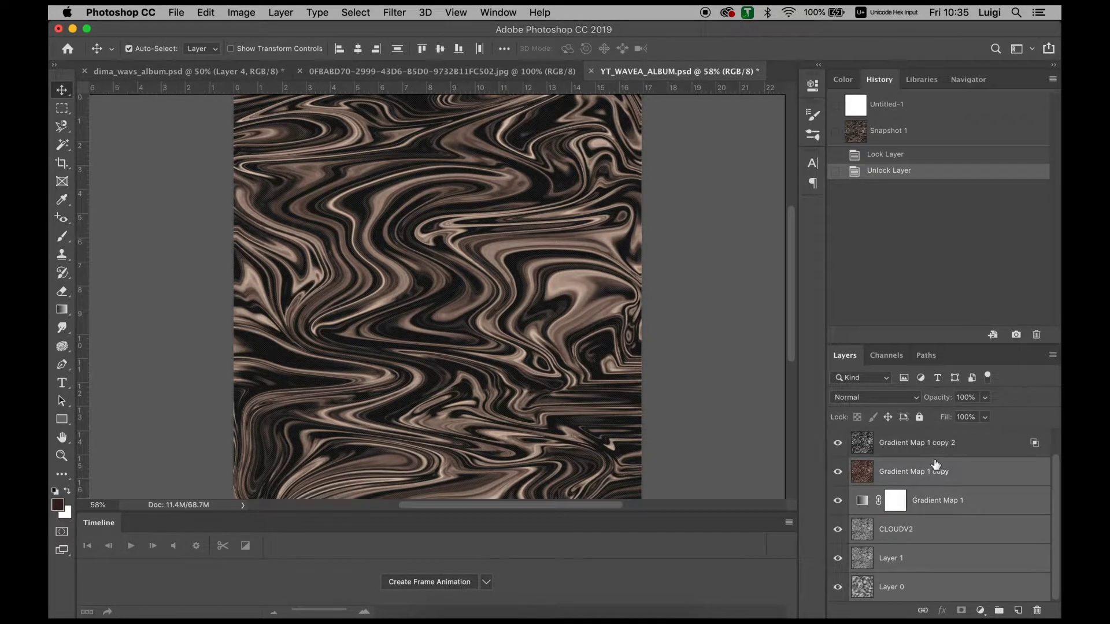
scroll(937, 465, up, 1)
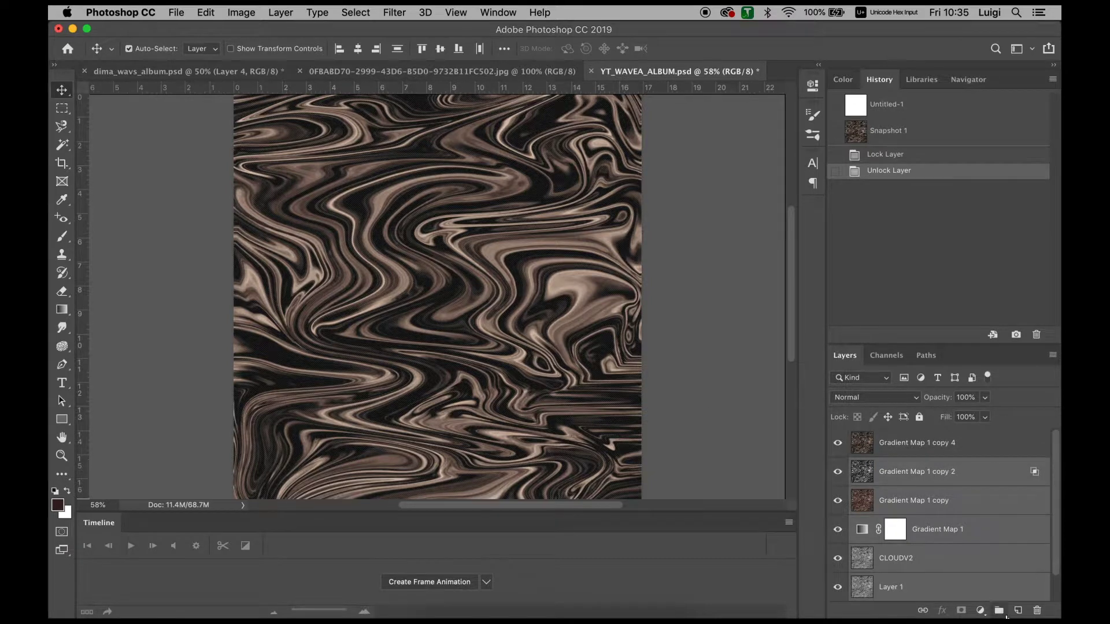
Group the selected layers as BG_ASSETS, then select Gradient Map 1 copy 4
click(998, 610)
double_click(895, 466)
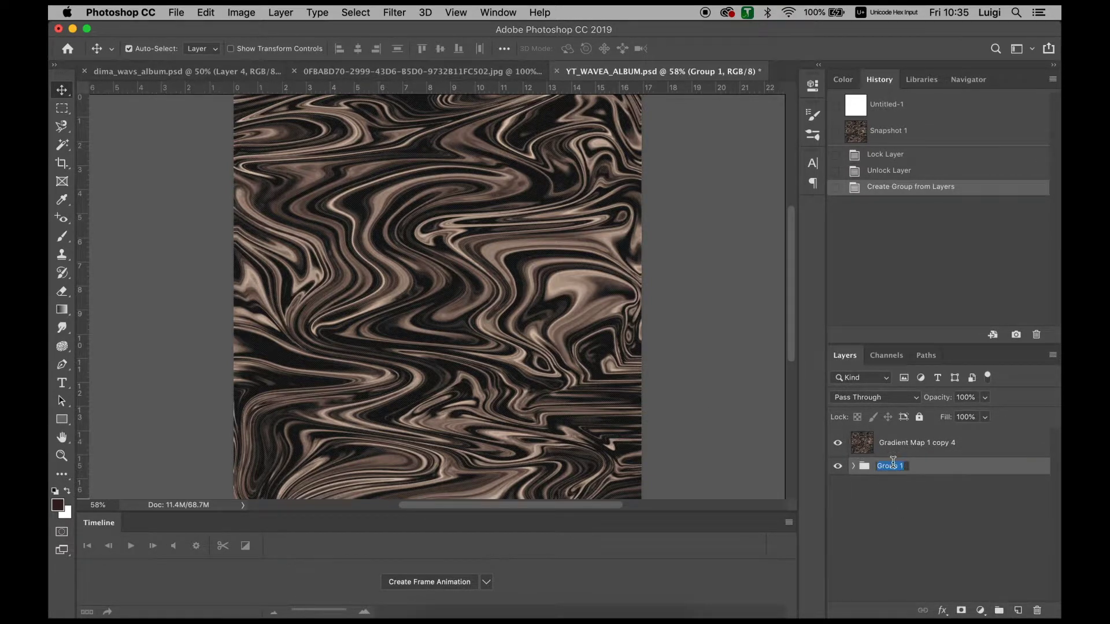
text(BG_ASSETS)
key(Return)
click(854, 467)
click(853, 467)
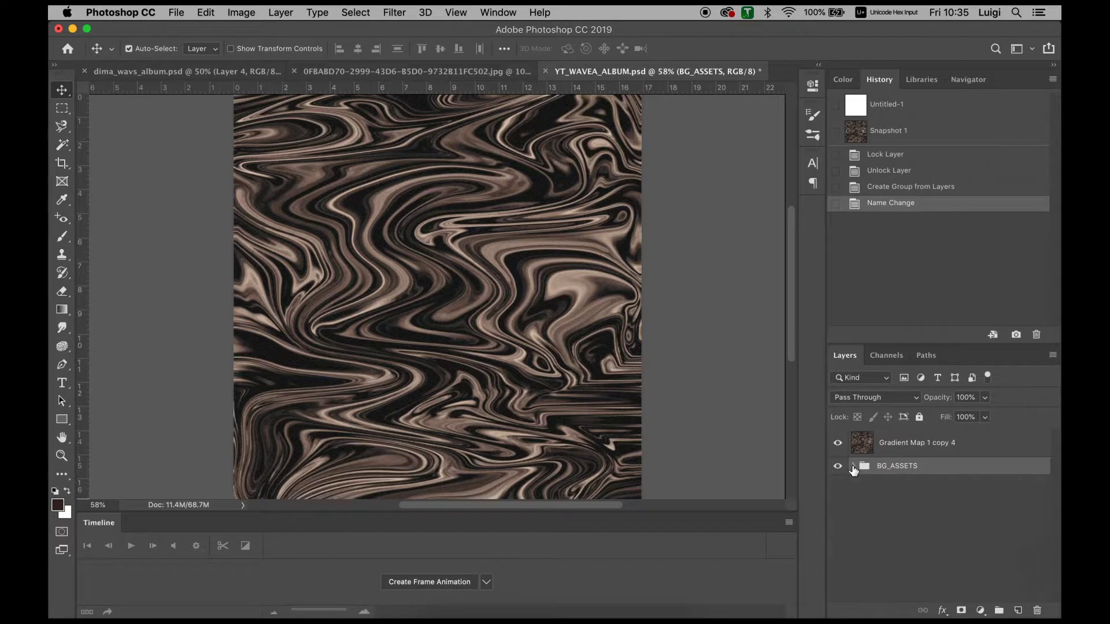
click(933, 443)
Copy the whole portrait photo and paste it into YT_WAVEA_ALBUM as a new layer
click(165, 72)
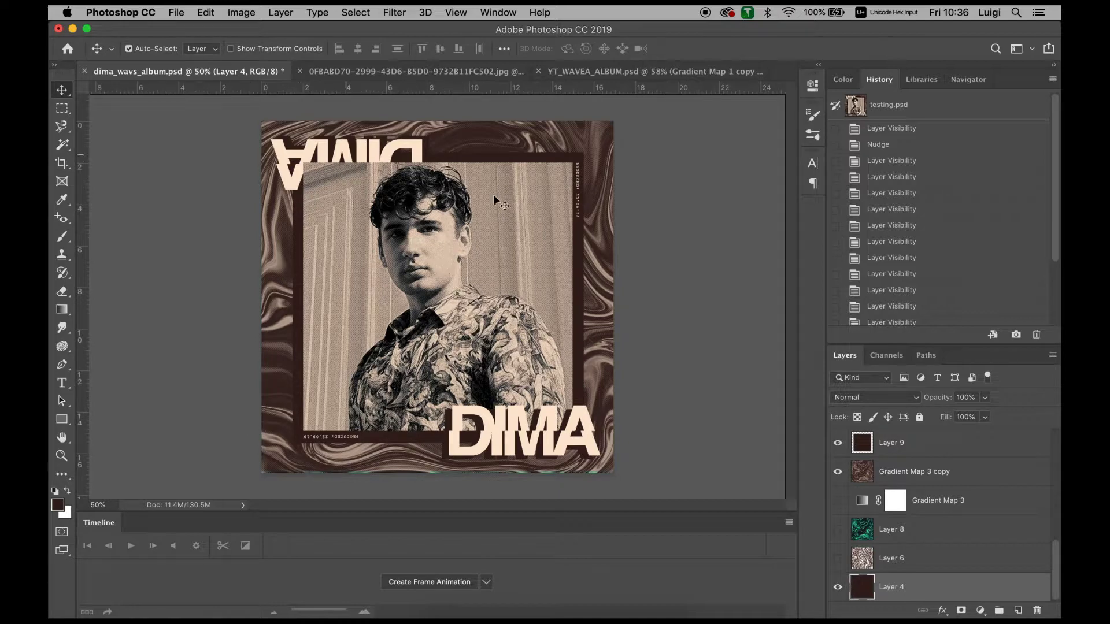
click(428, 71)
key(super+a)
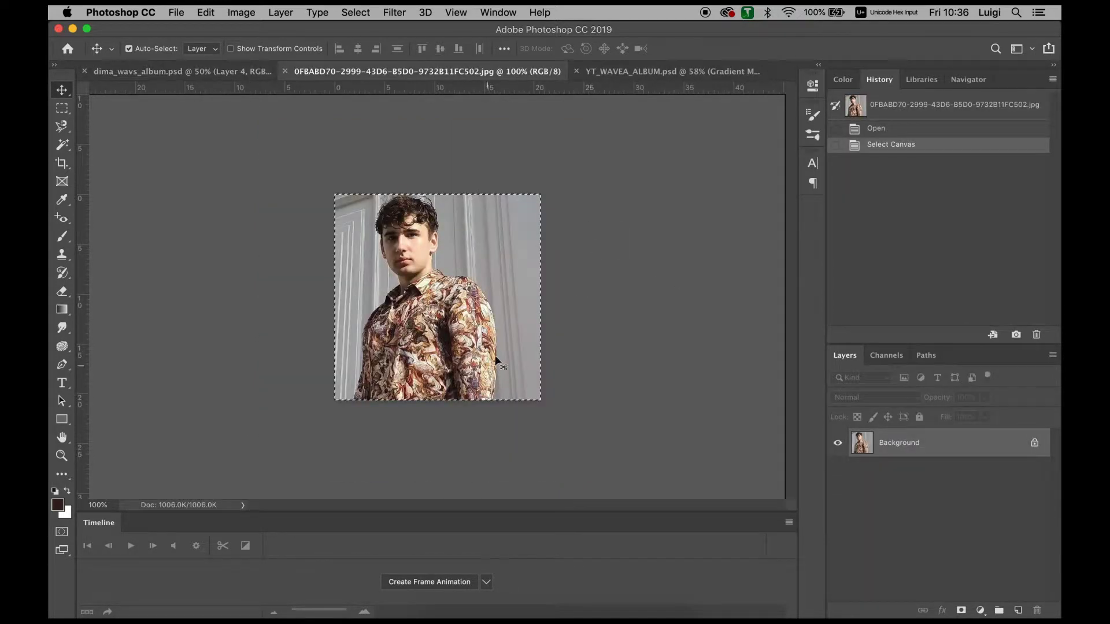
key(super+a)
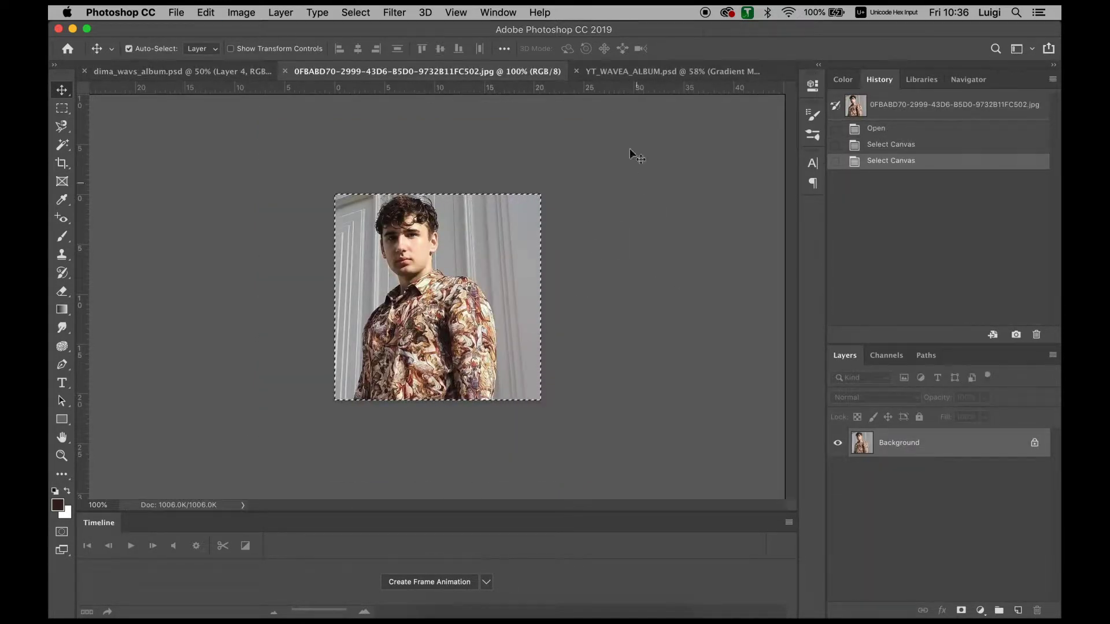
click(604, 70)
key(super+v)
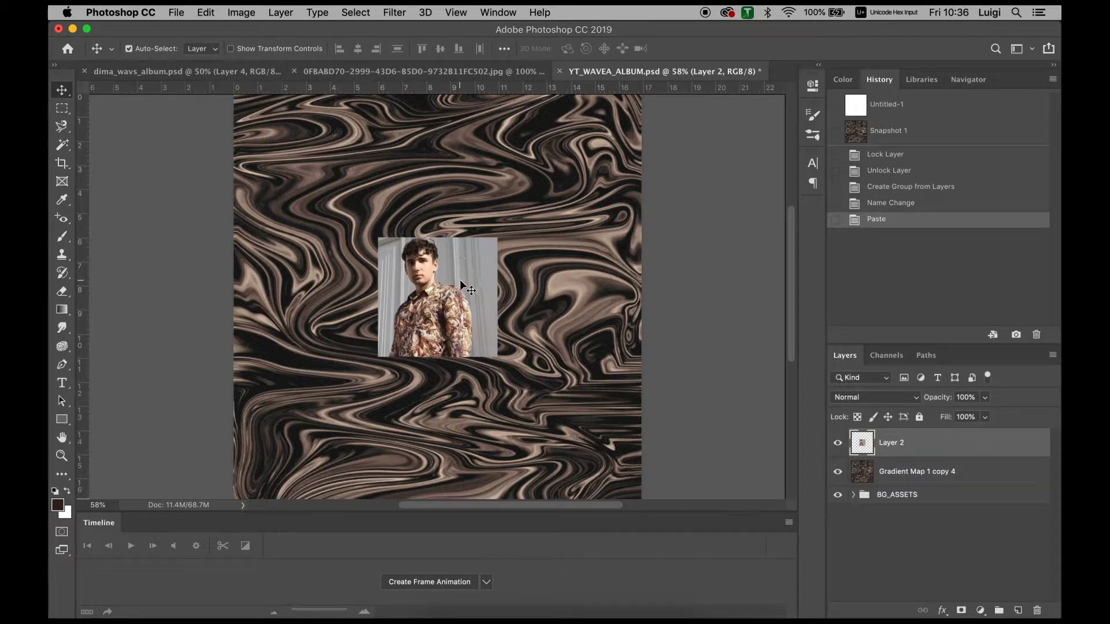
Scale the pasted portrait up to about 225% over the swirls and save the document
key(super+t)
drag(501, 359, 613, 444)
key(super+z)
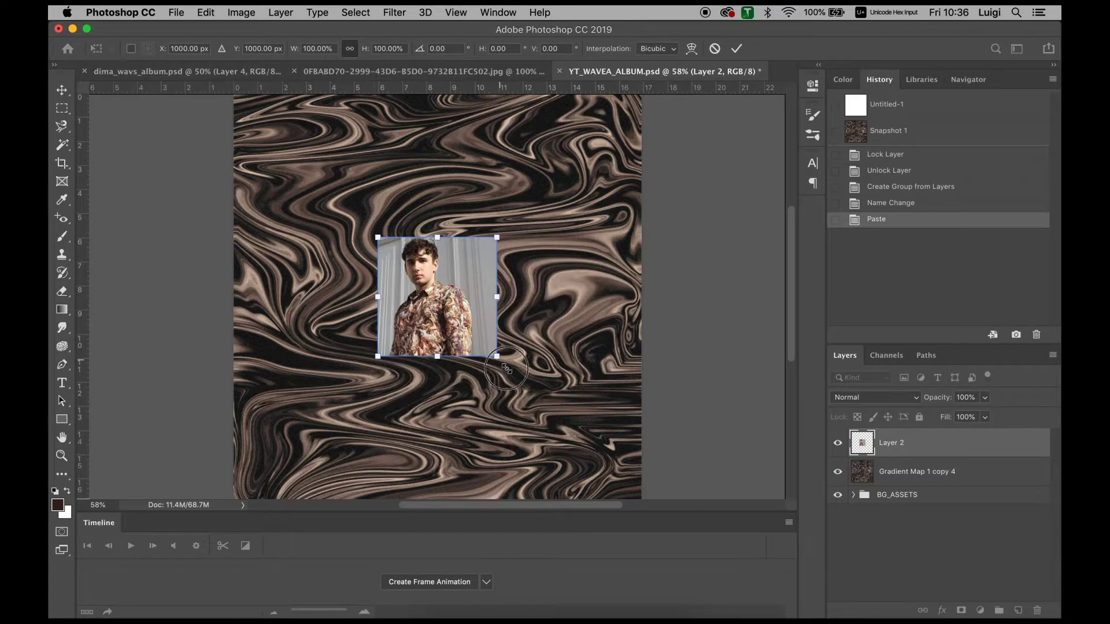
drag(503, 366, 585, 431)
drag(478, 341, 484, 343)
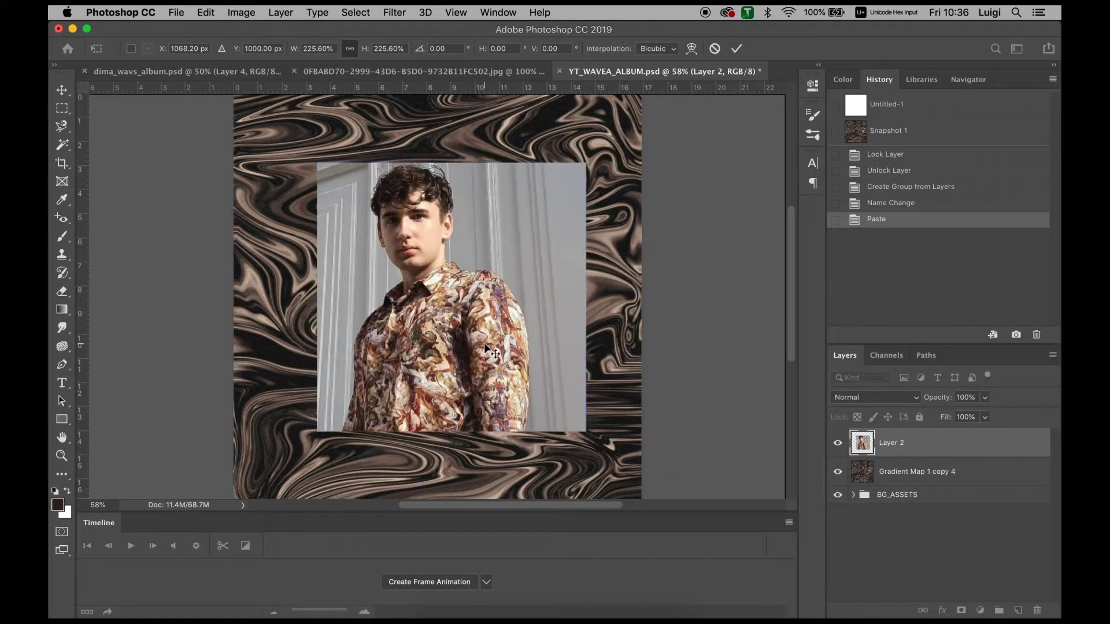
key(super+s)
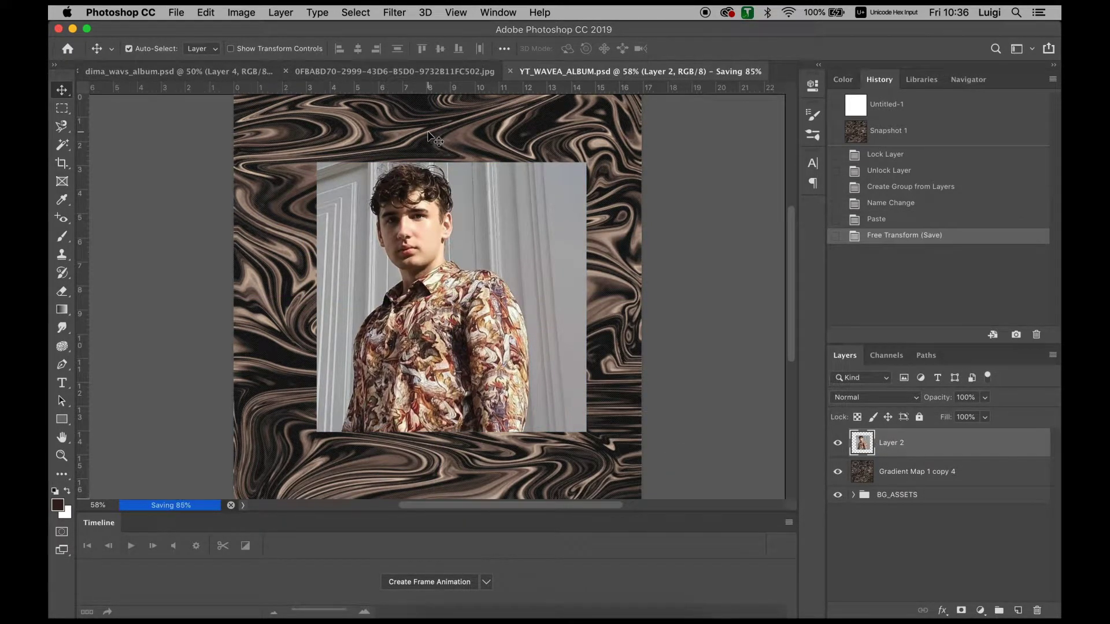
click(459, 10)
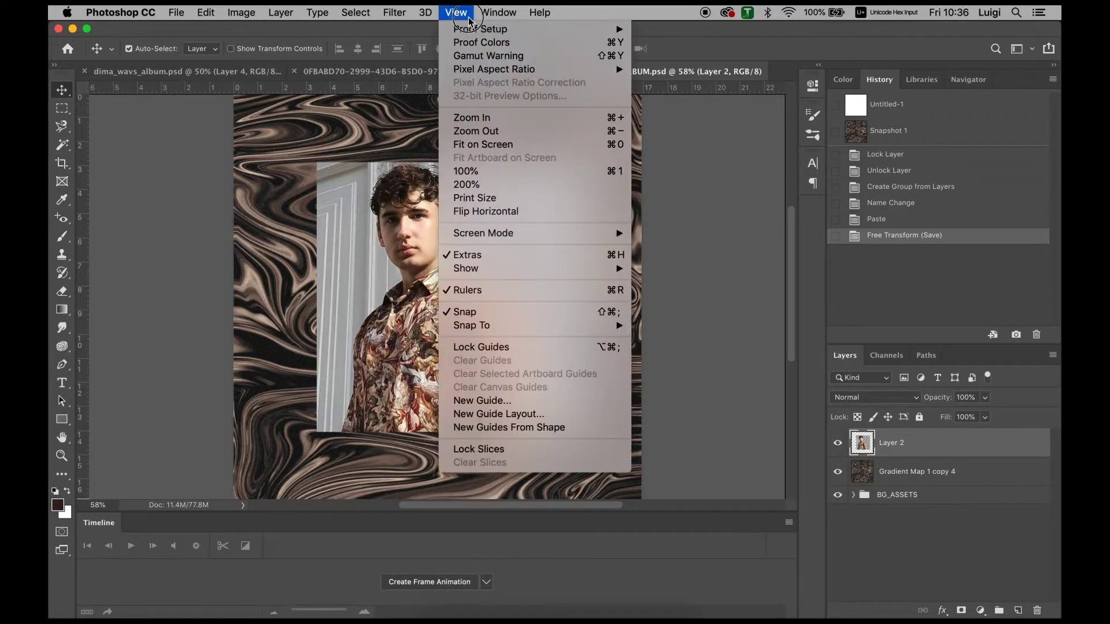
Add 2 cm margin guides, then move and scale the portrait so it spans the guides
click(531, 415)
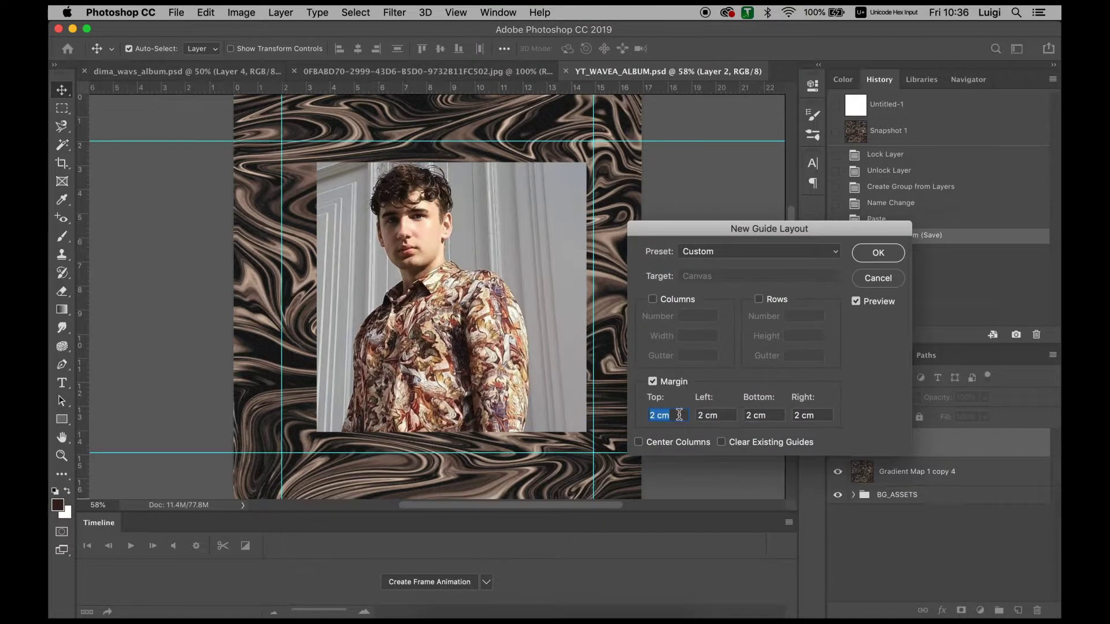
click(878, 252)
drag(515, 280, 477, 259)
key(super+t)
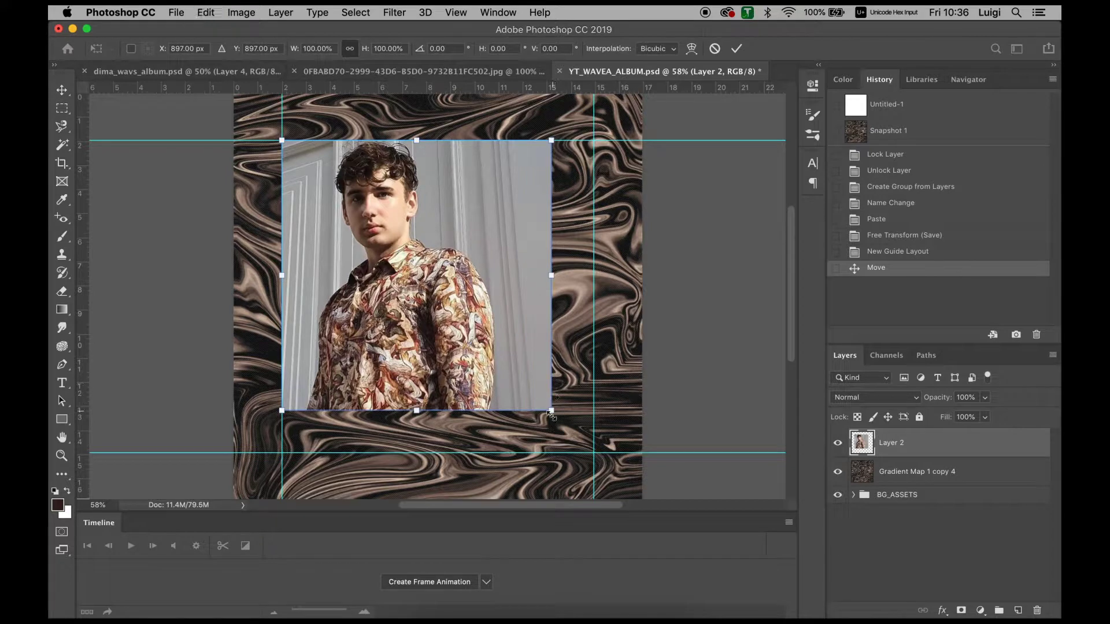
drag(552, 412, 681, 509)
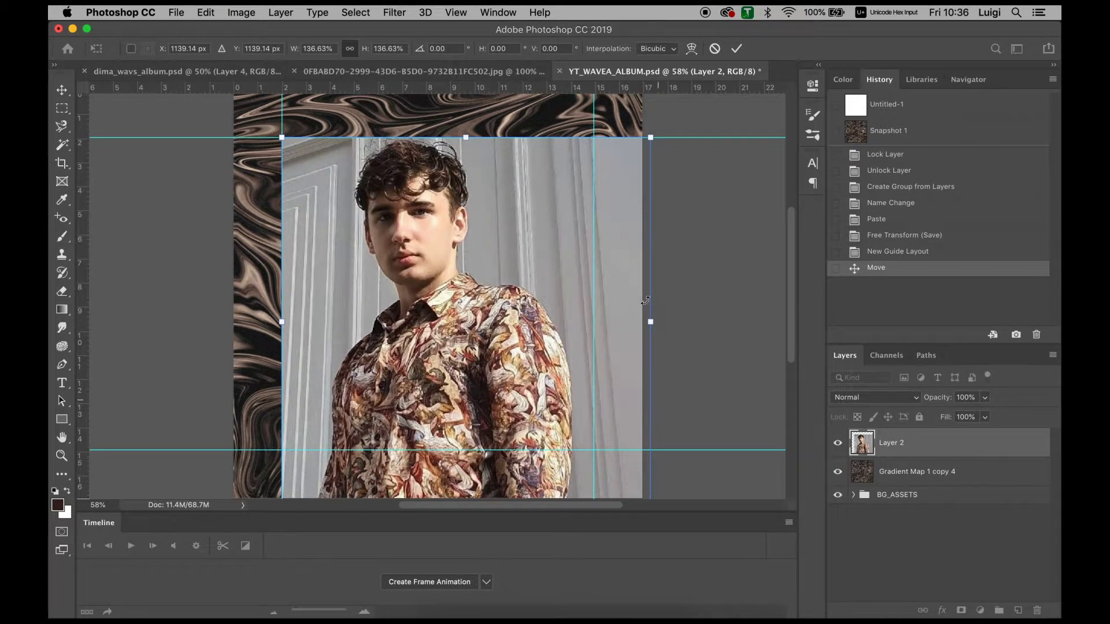
drag(651, 139, 643, 175)
key(Return)
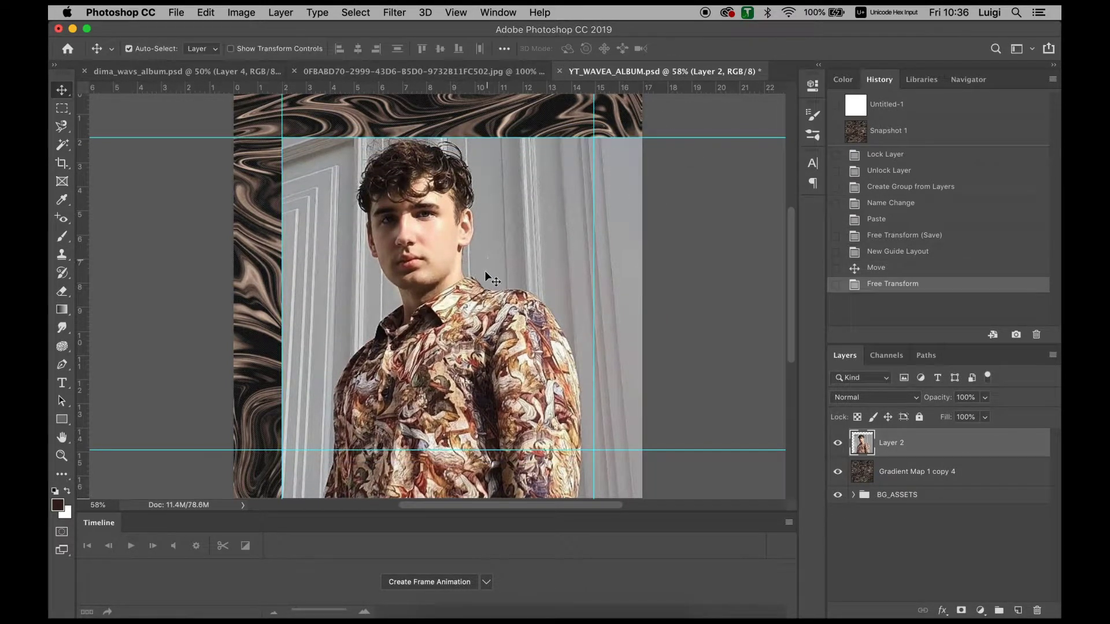
Copy the portrait area inside the guides to a new layer and delete the untrimmed Layer 2
key(m)
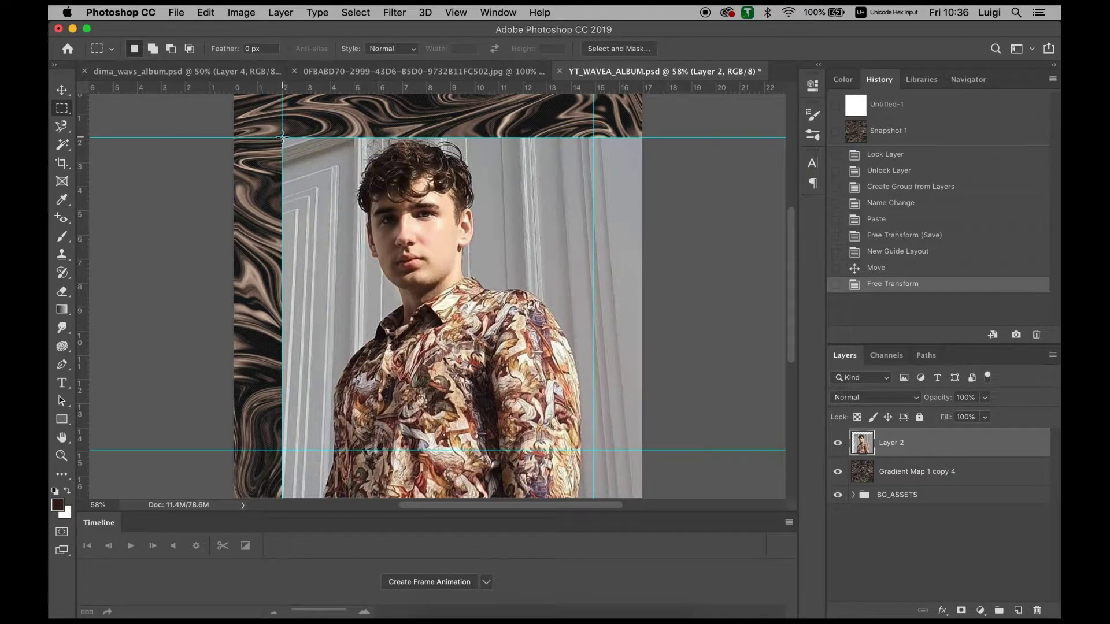
drag(283, 138, 594, 449)
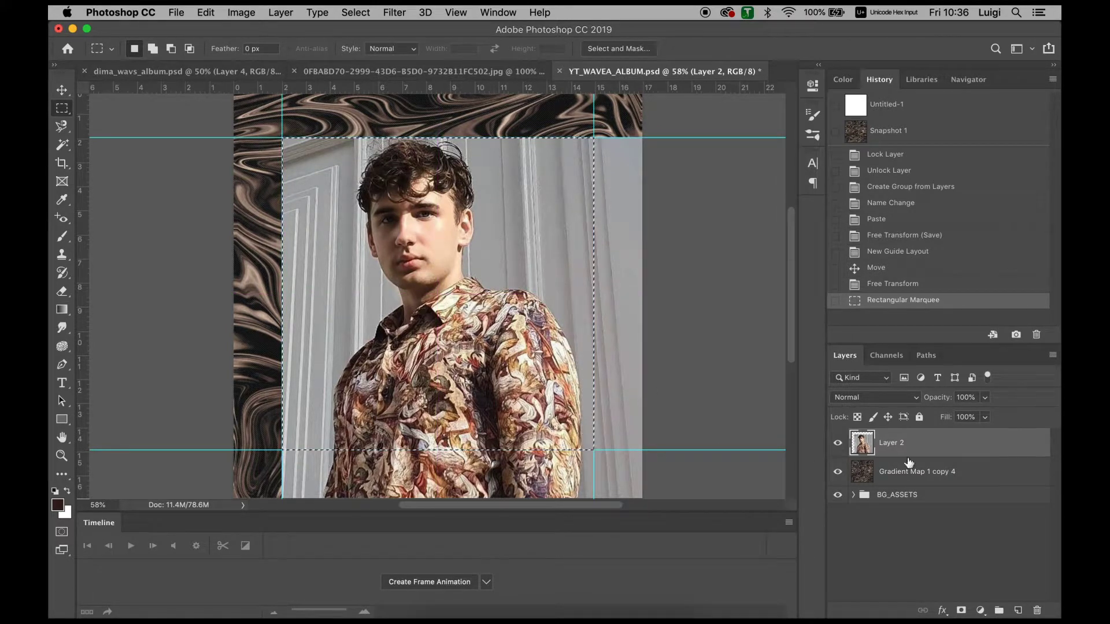
key(super+c)
key(super+v)
click(910, 477)
key(Delete)
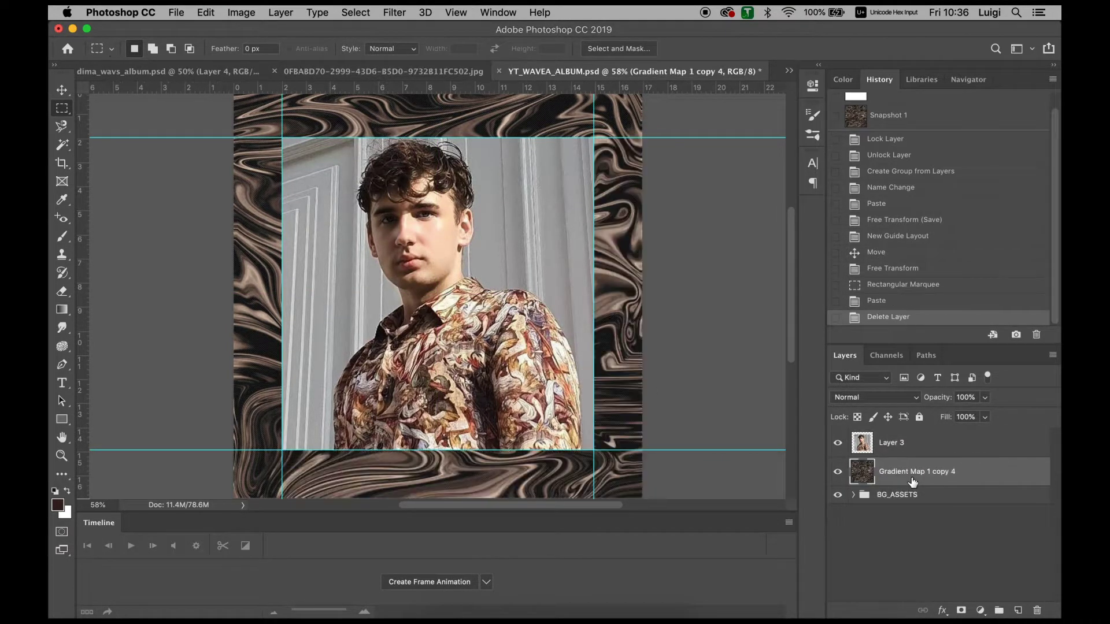
key(v)
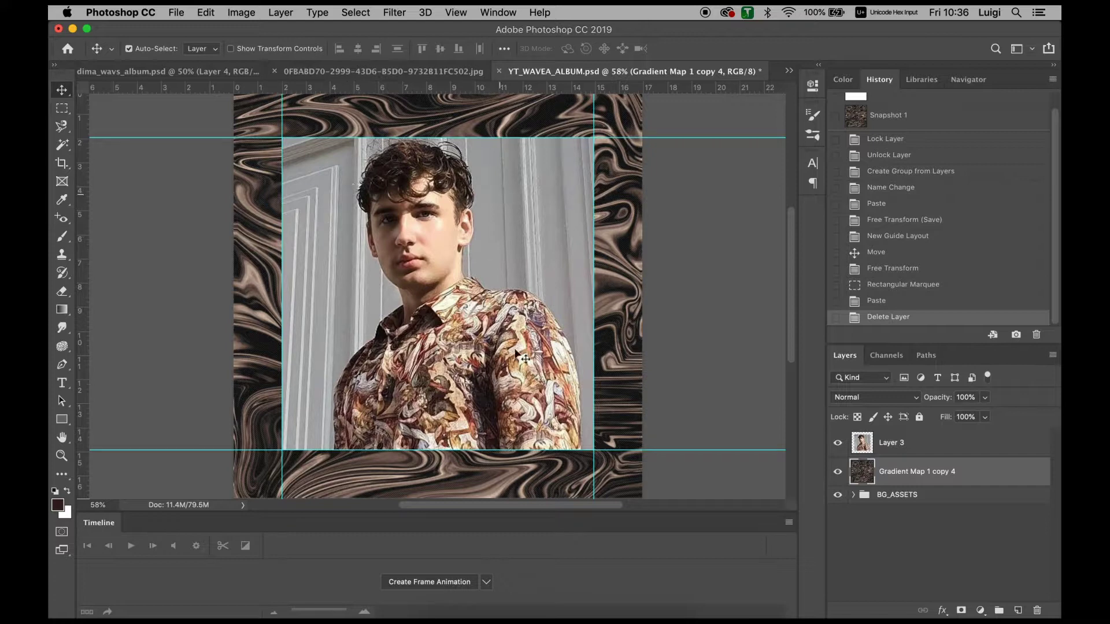
Create a new guide layout with 1.5 cm top, left, bottom and right margins
drag(456, 13, 541, 415)
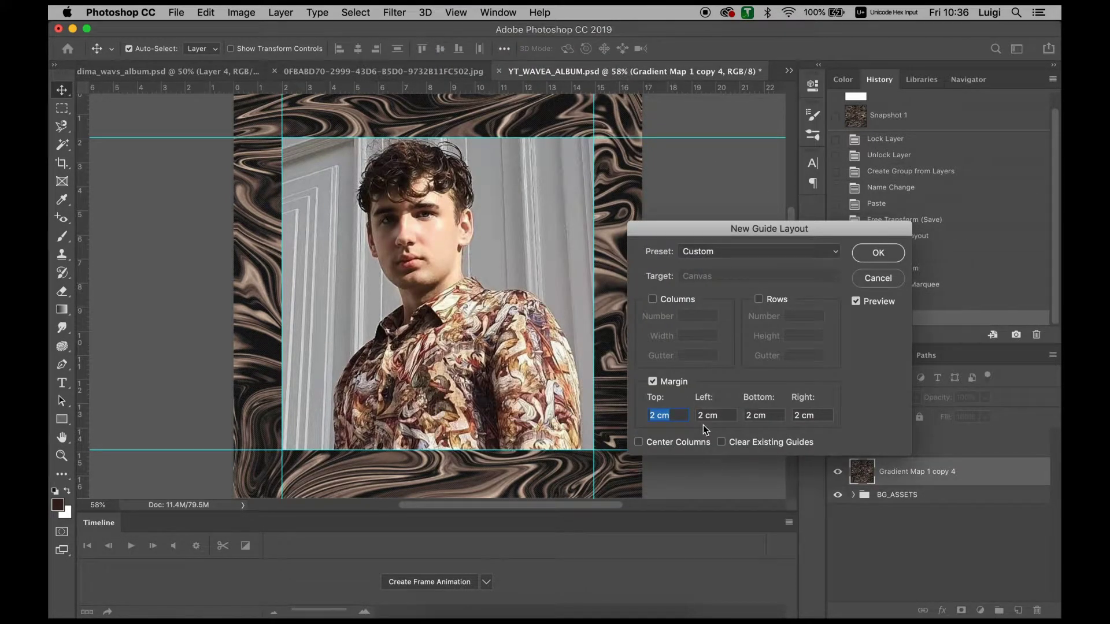
text(1.5)
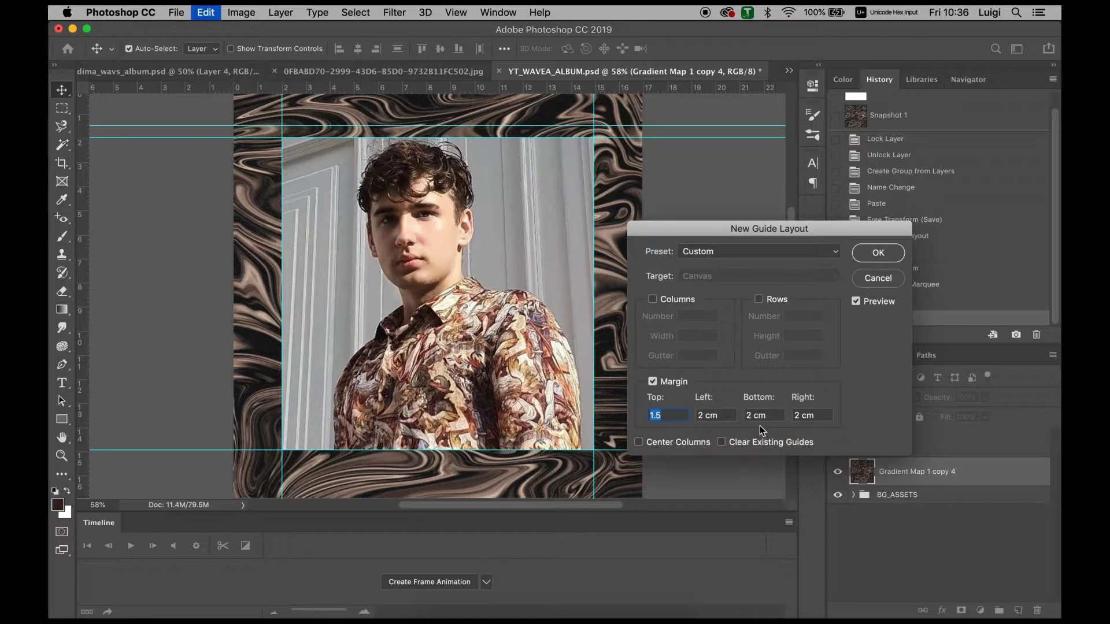
key(Tab)
text(1.5)
key(Tab)
text(1.5)
key(Tab)
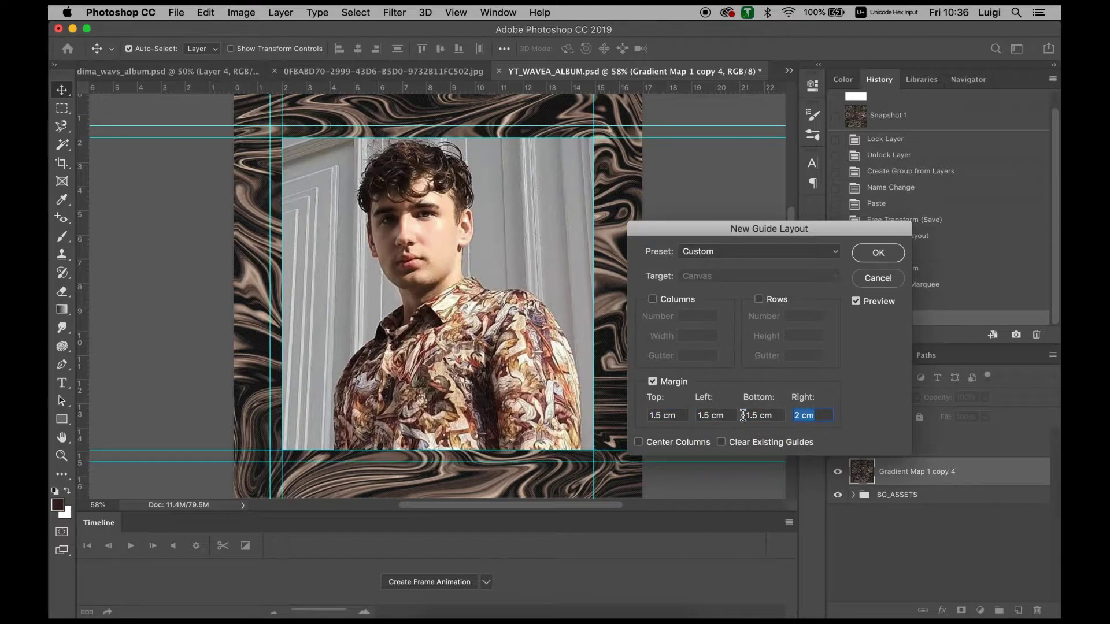
text(1.5)
click(878, 253)
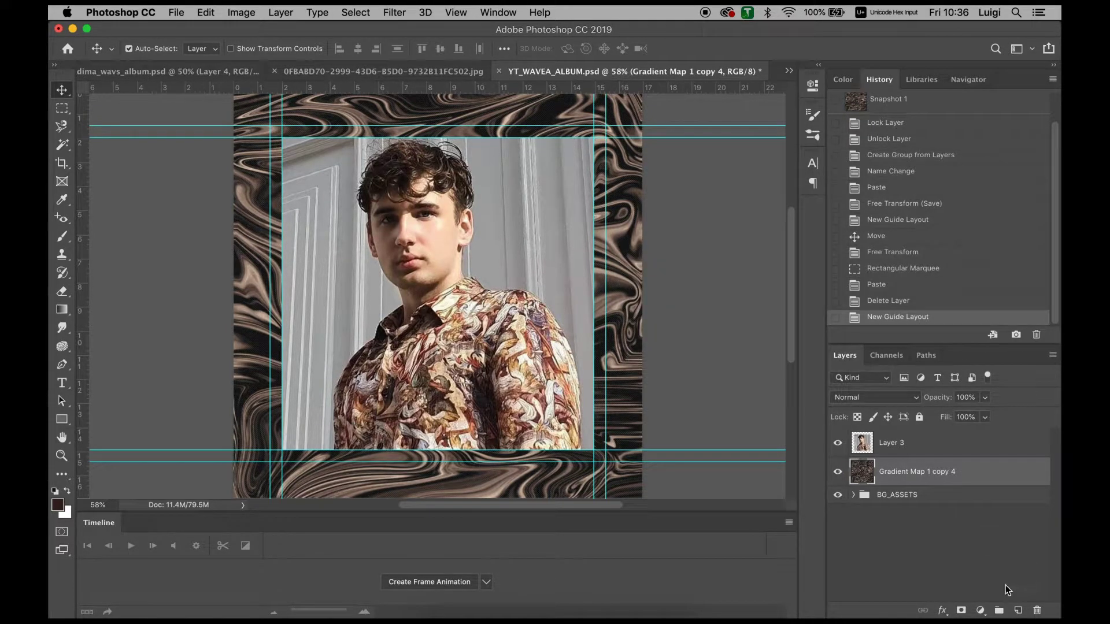
On a new layer, fill the area inside the 1.5 cm guides with dark brown, then deselect
click(1019, 610)
key(m)
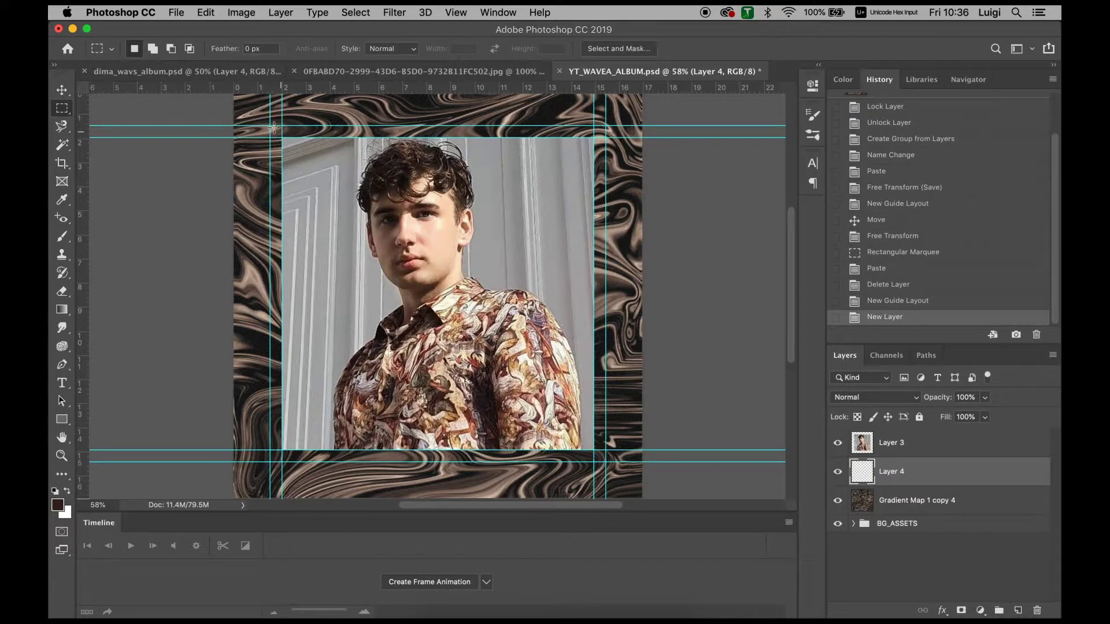
drag(269, 125, 605, 462)
key(shift+BackSpace)
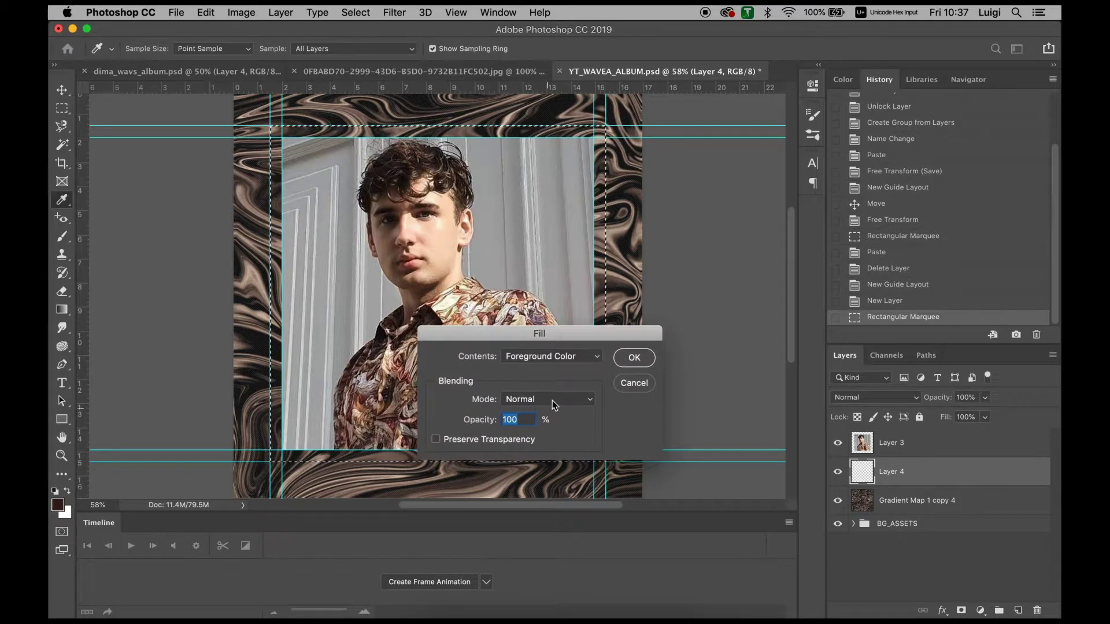
click(922, 79)
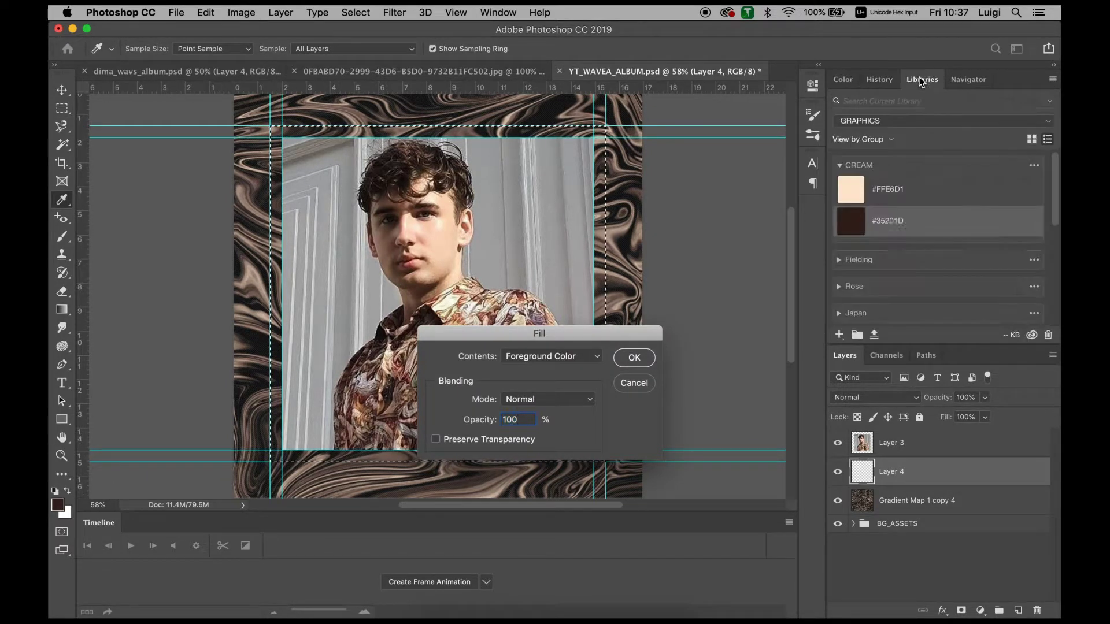
click(634, 358)
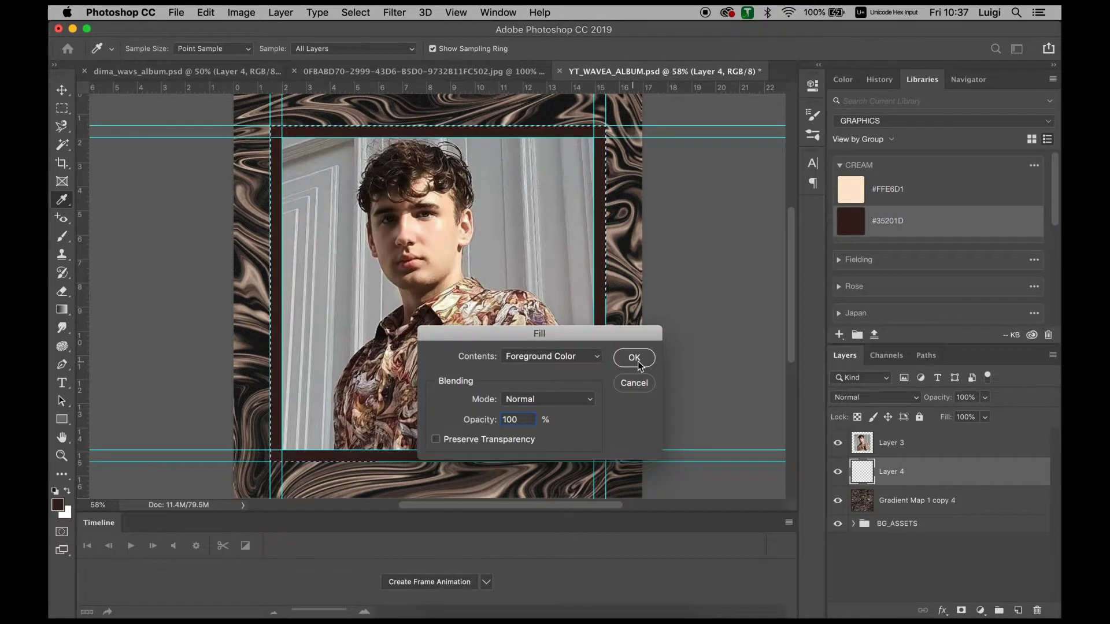
key(m)
key(super+d)
key(v)
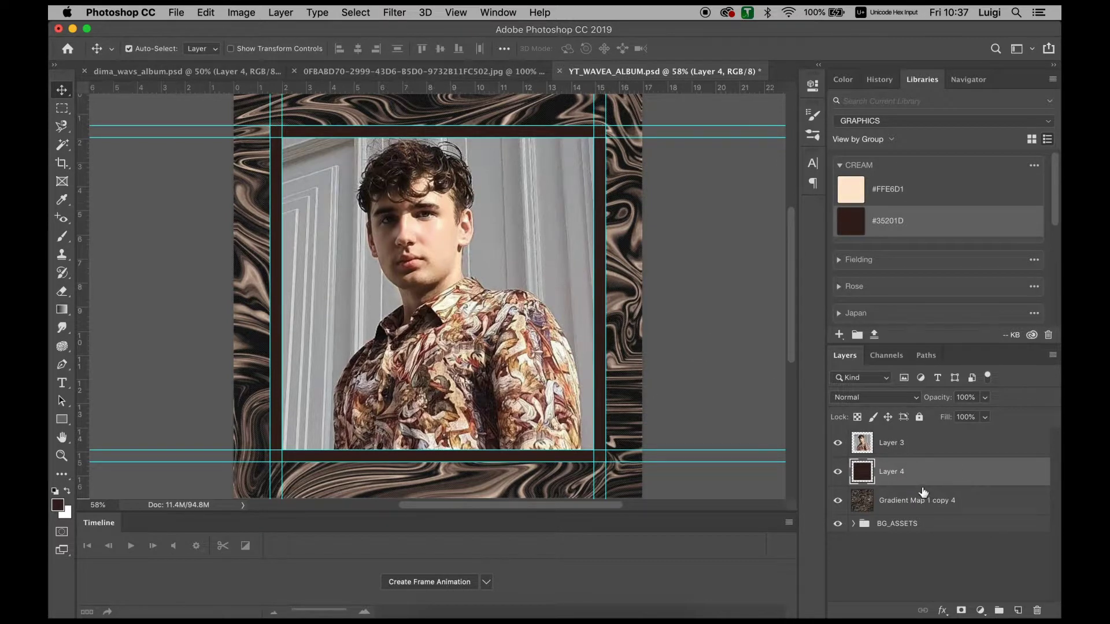
click(159, 71)
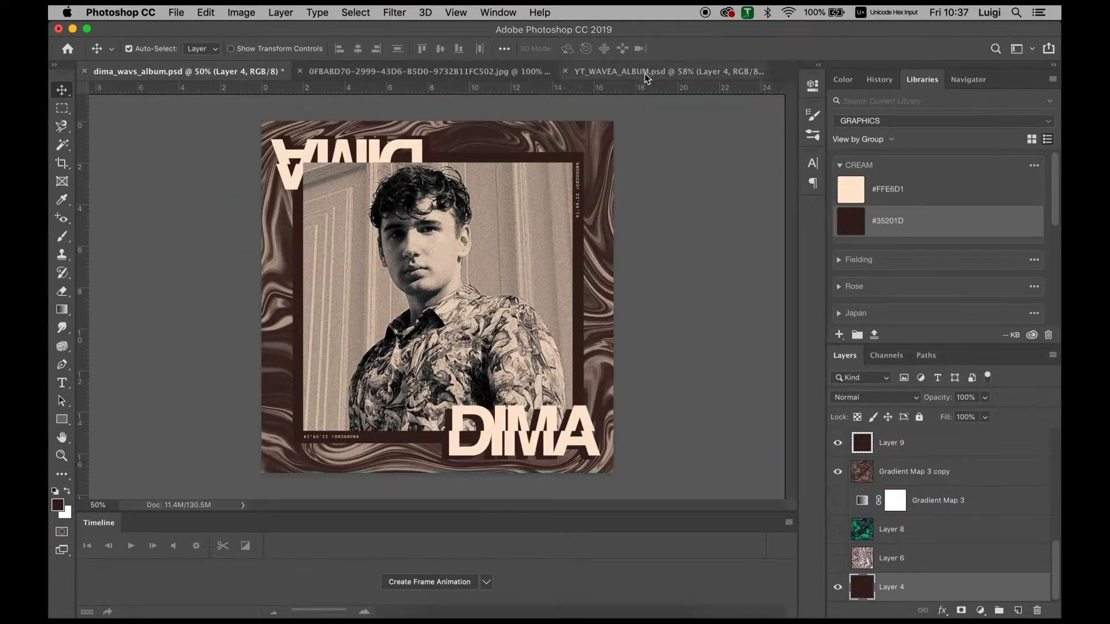
click(646, 72)
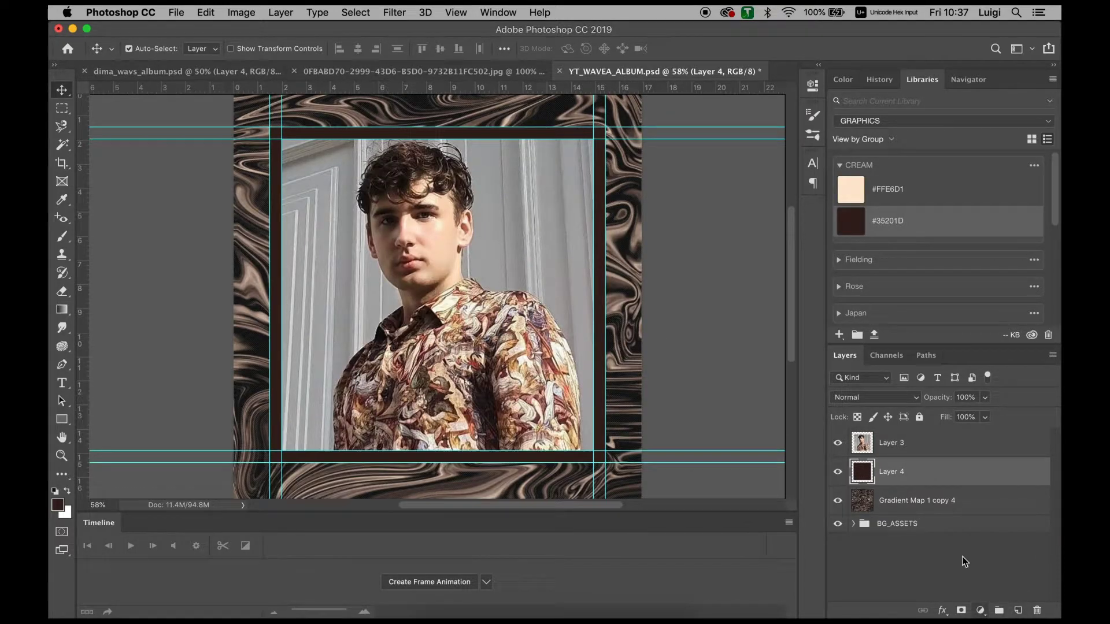
Add a Gradient Map adjustment over Layer 3 and move its dark stop to about 19%
click(907, 450)
click(981, 609)
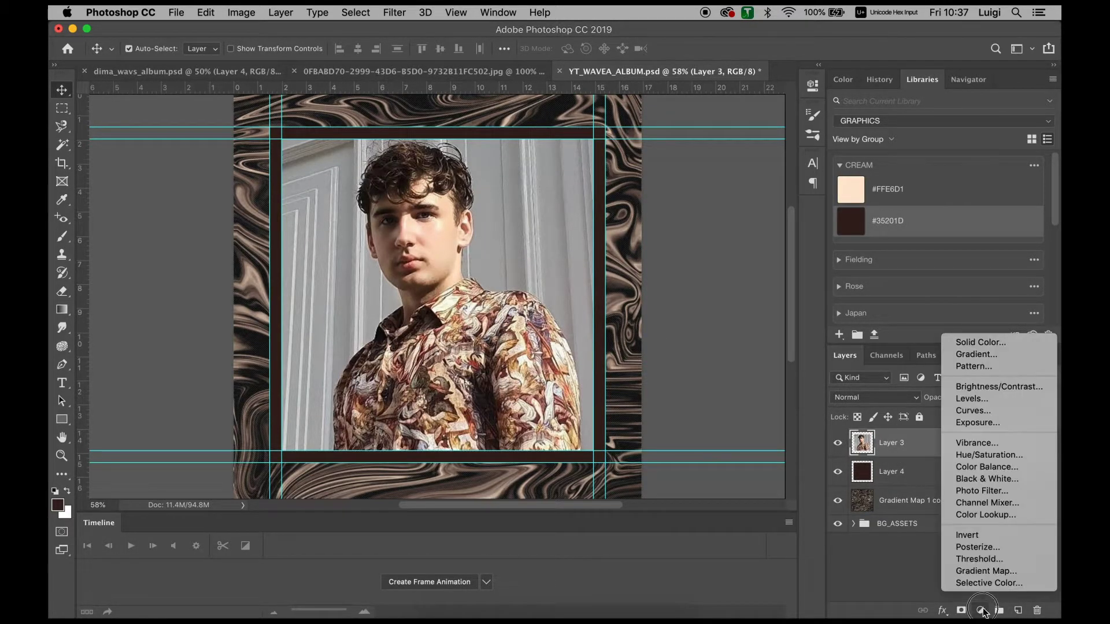
click(983, 567)
click(676, 123)
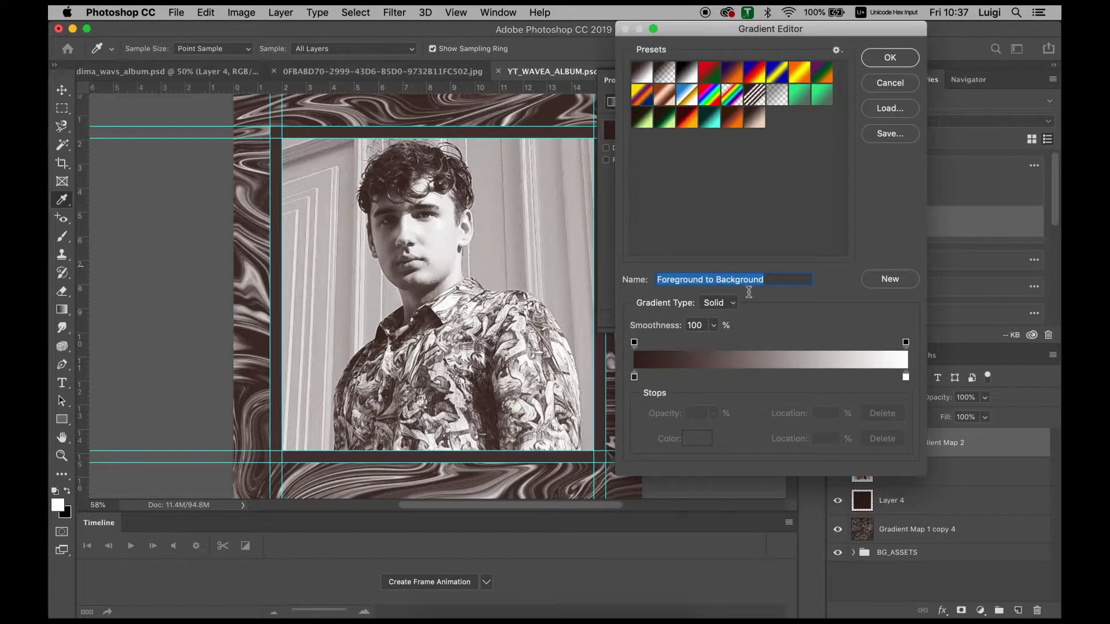
drag(636, 378, 666, 379)
drag(782, 377, 773, 416)
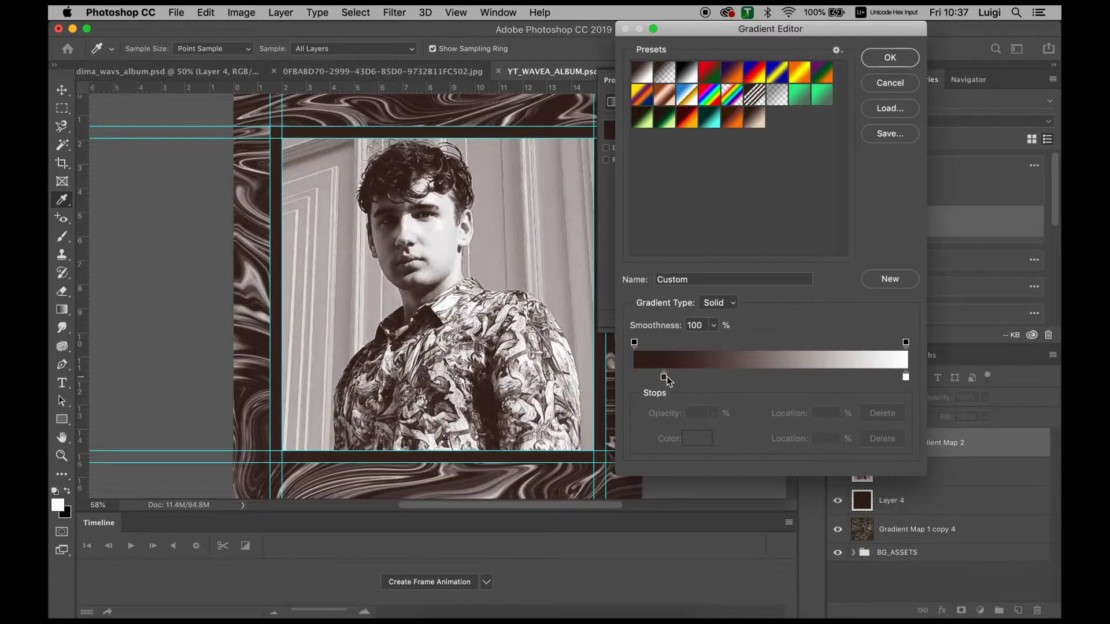
drag(667, 376, 686, 376)
click(787, 377)
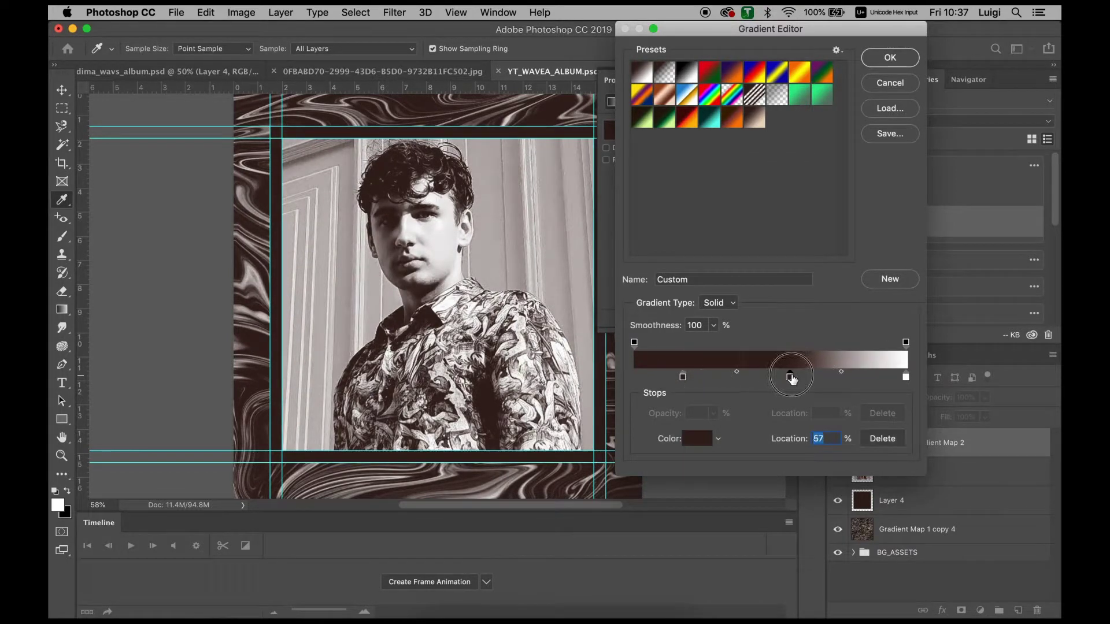
drag(786, 377, 800, 405)
drag(688, 379, 681, 377)
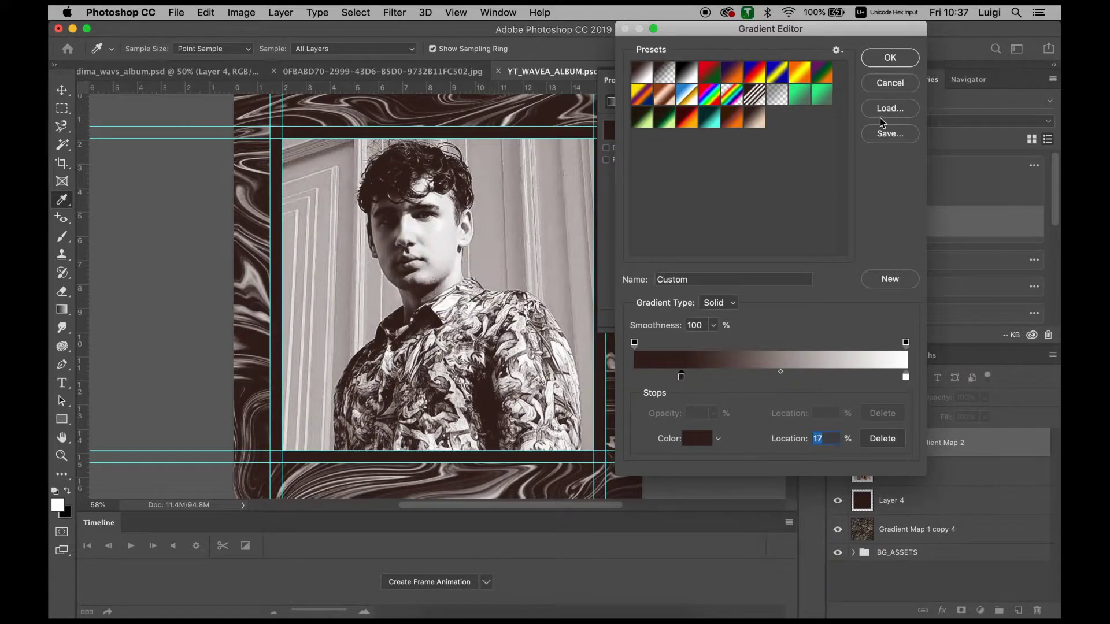
click(889, 59)
key(v)
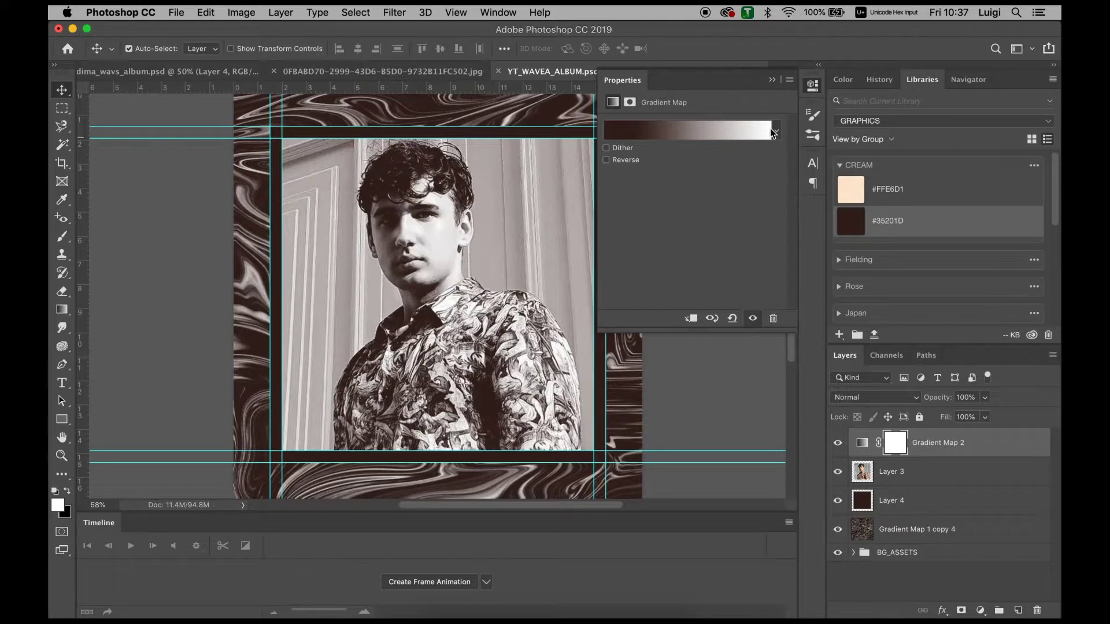
Set the gradient's light end stop to cream hex ffe6d1
click(773, 133)
click(906, 377)
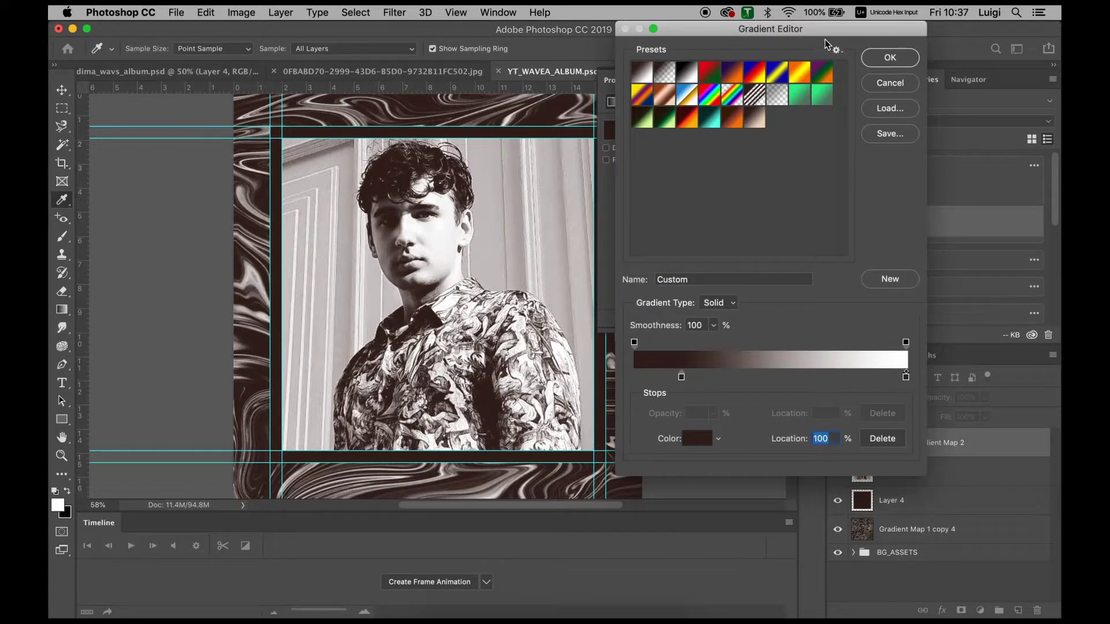
drag(828, 29, 725, 29)
click(804, 377)
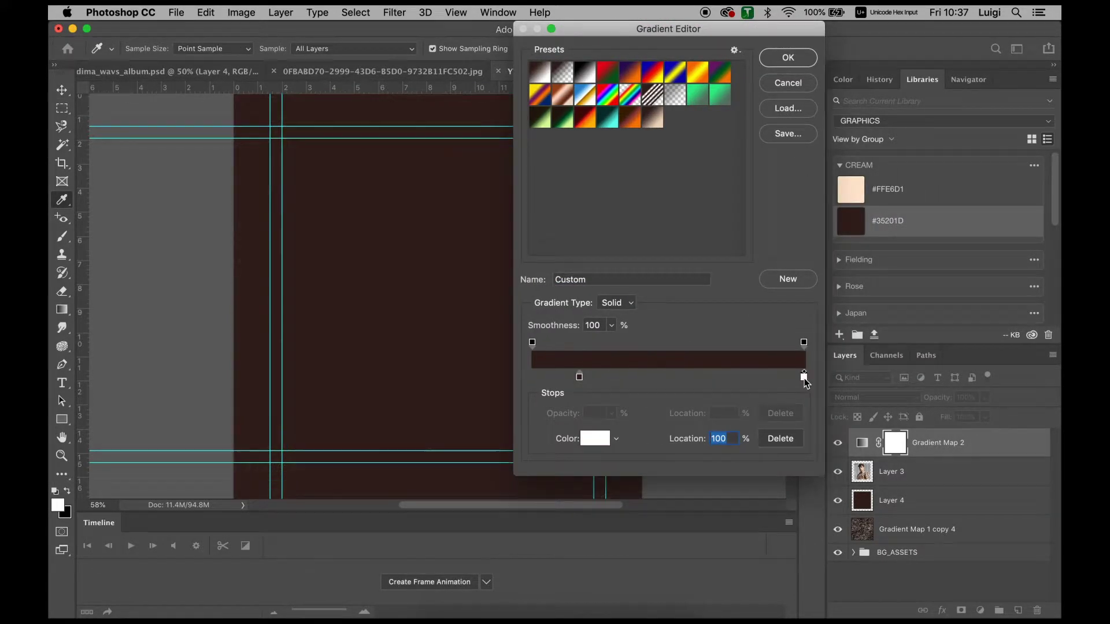
click(804, 378)
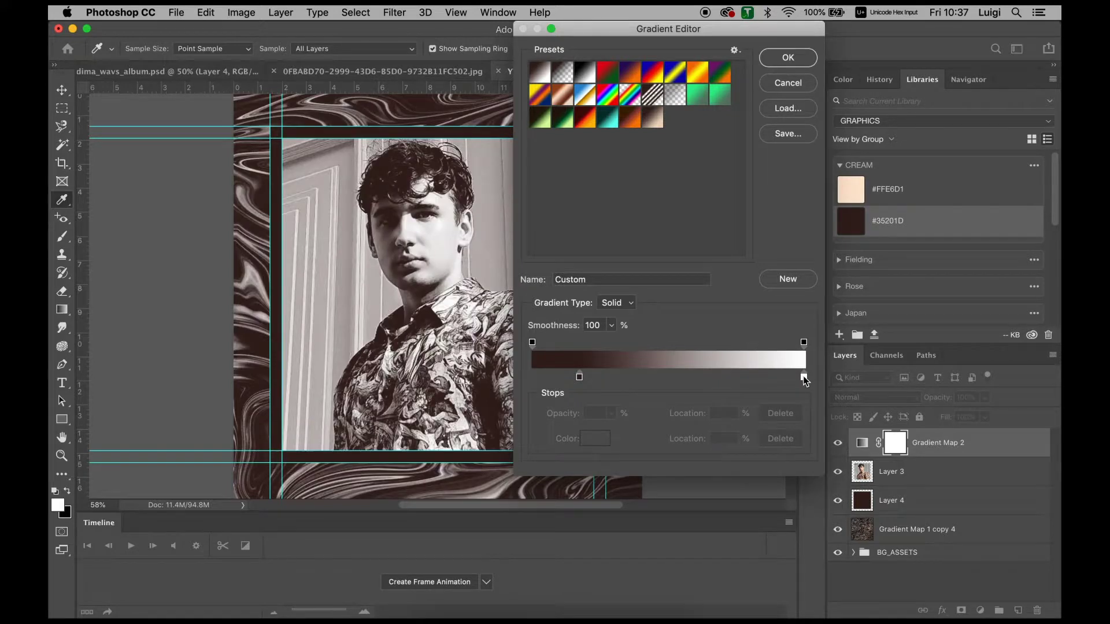
click(804, 377)
click(595, 438)
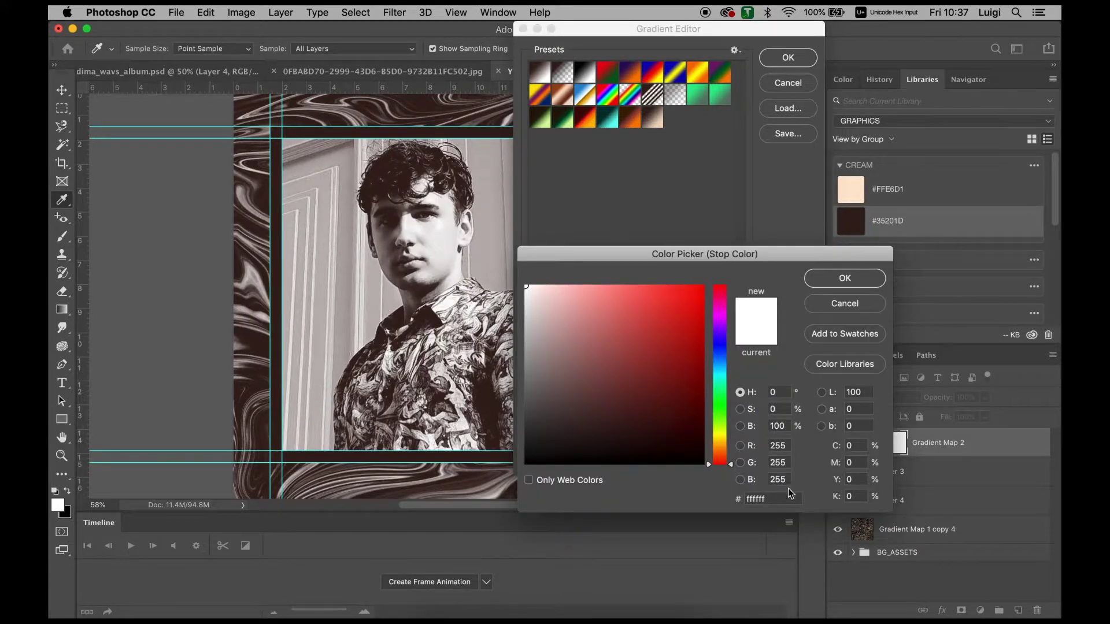
click(771, 499)
text(ff)
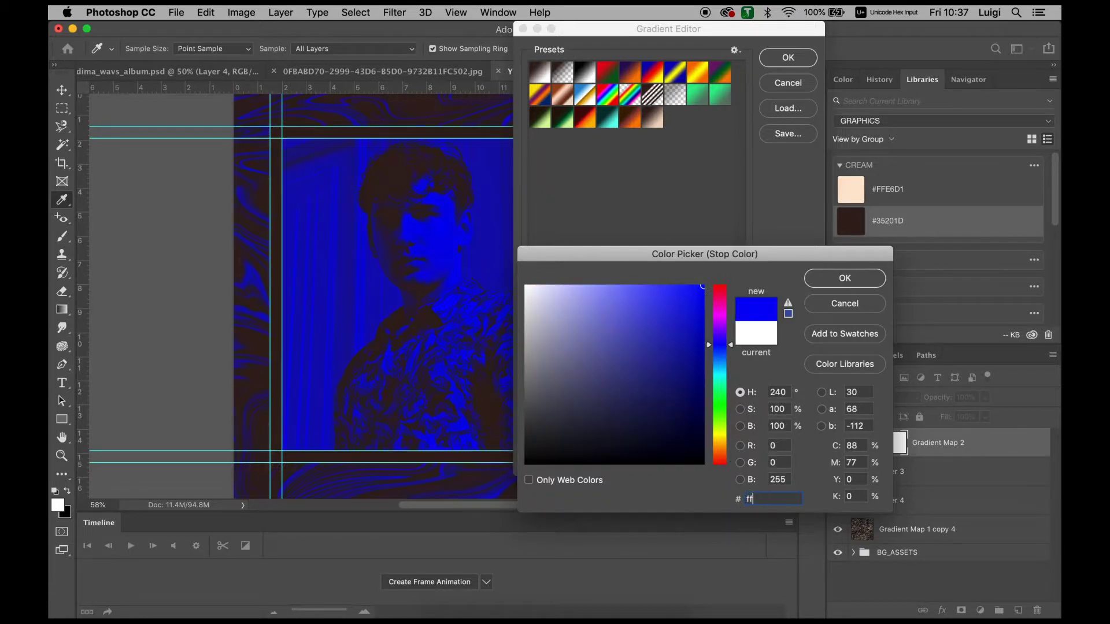
text(e)
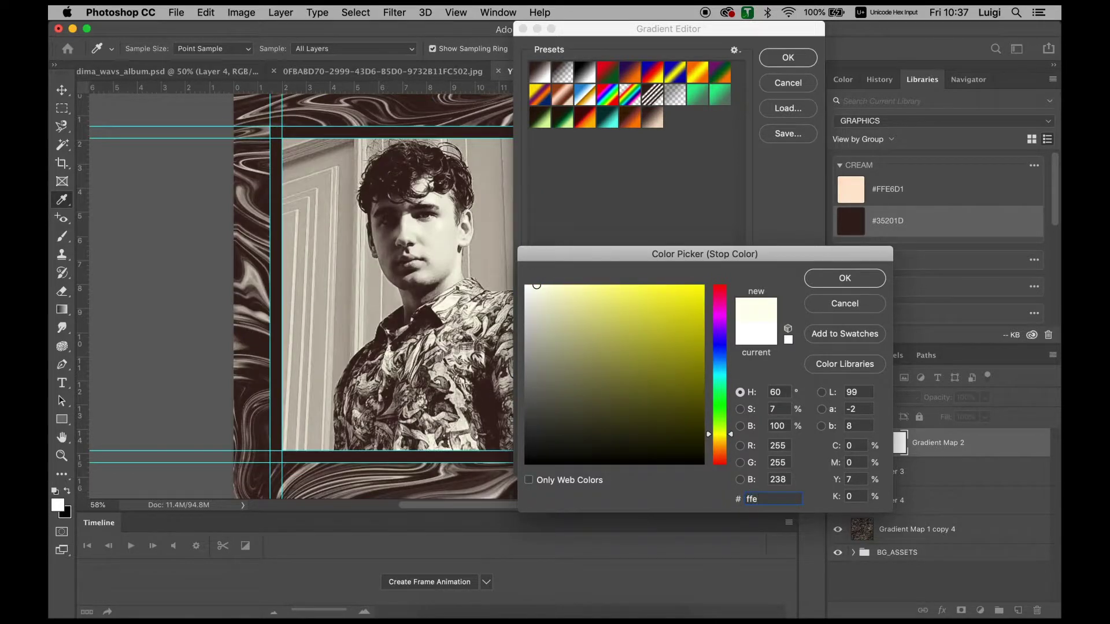
text(6d1)
key(Return)
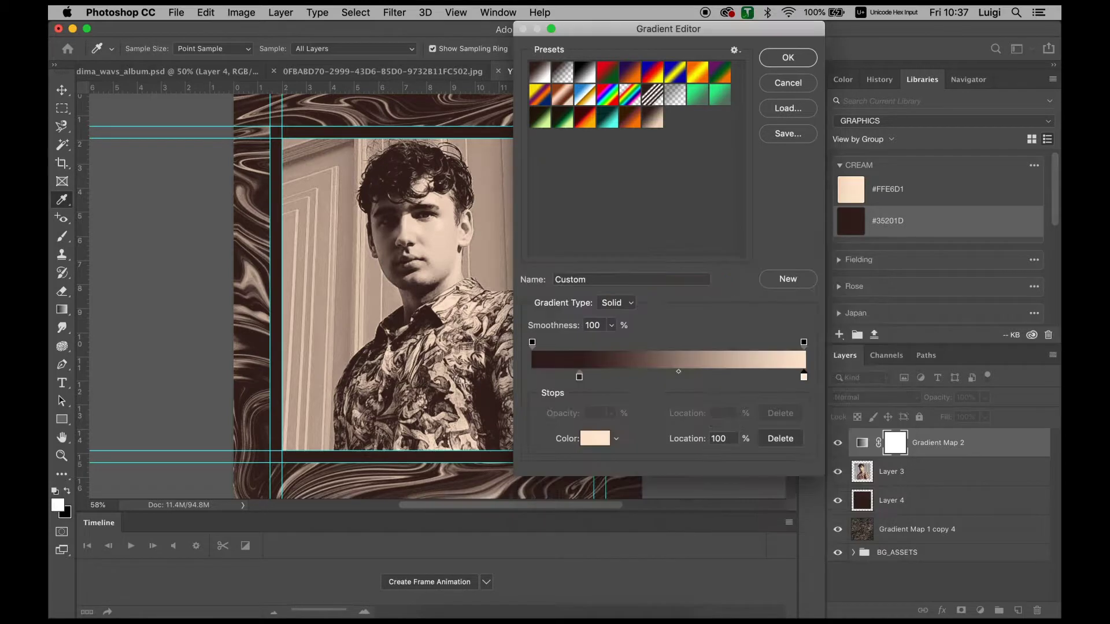
click(805, 57)
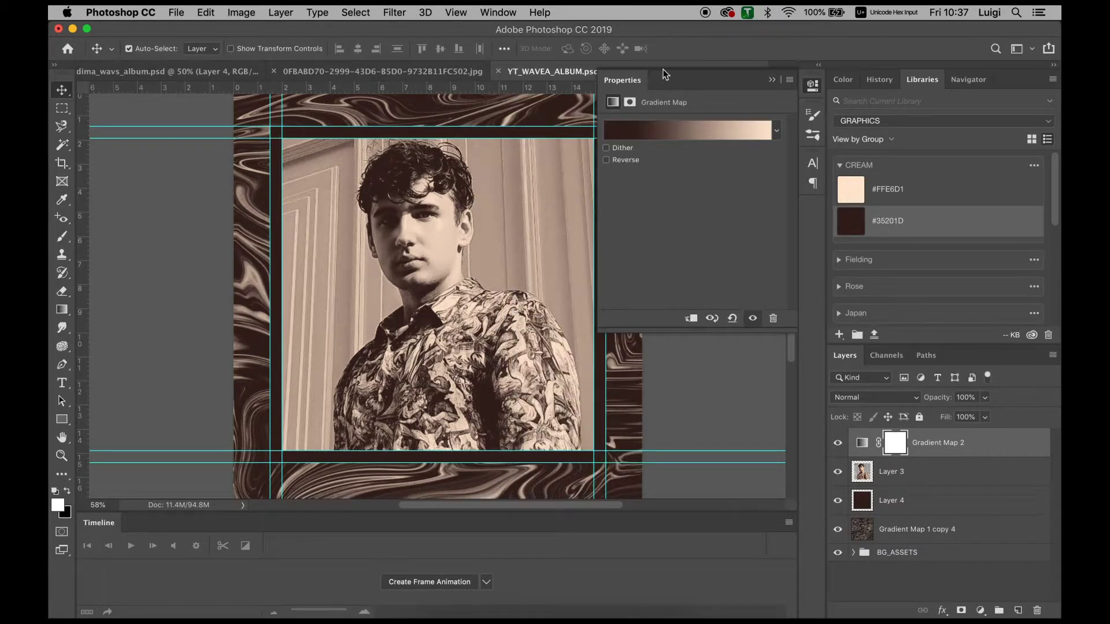
Type DIMA as a new text layer at the portrait's lower right and set its text colour
click(771, 79)
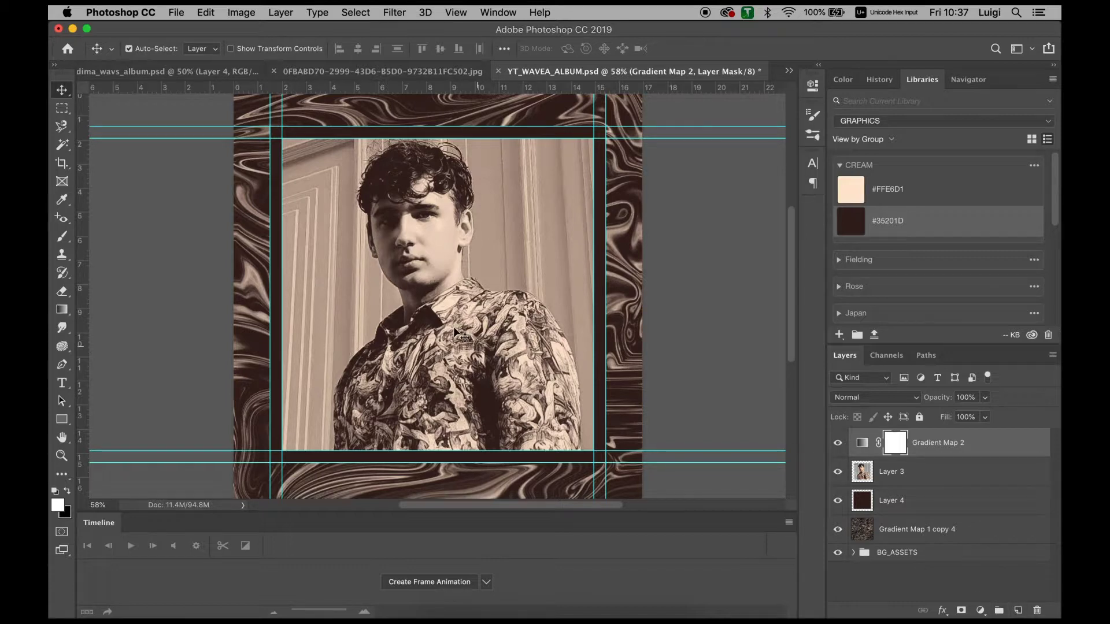
key(t)
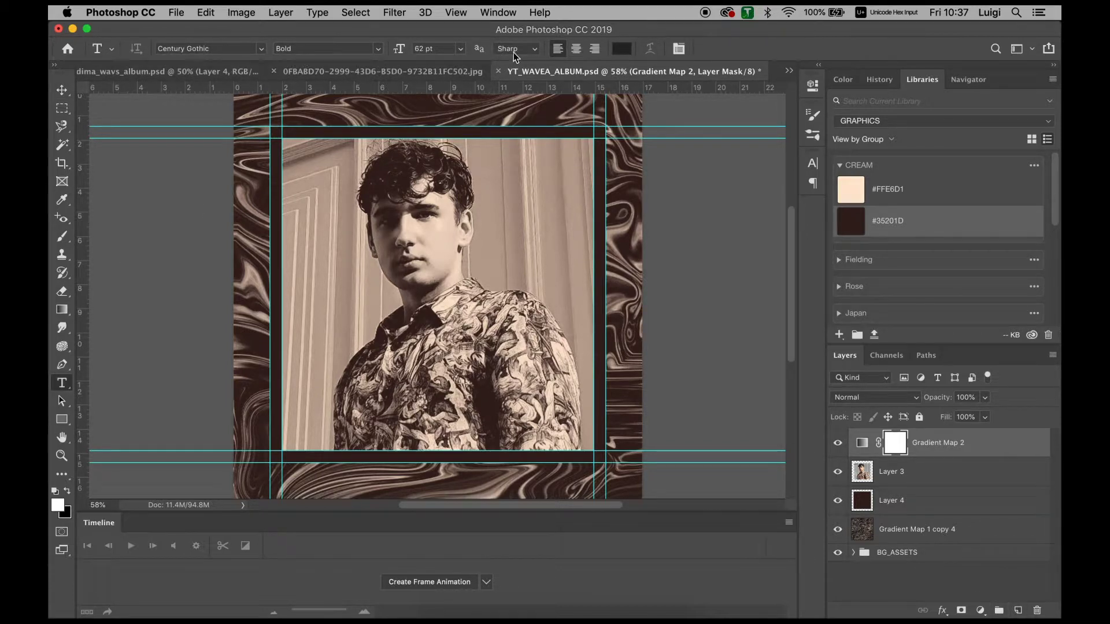
click(471, 430)
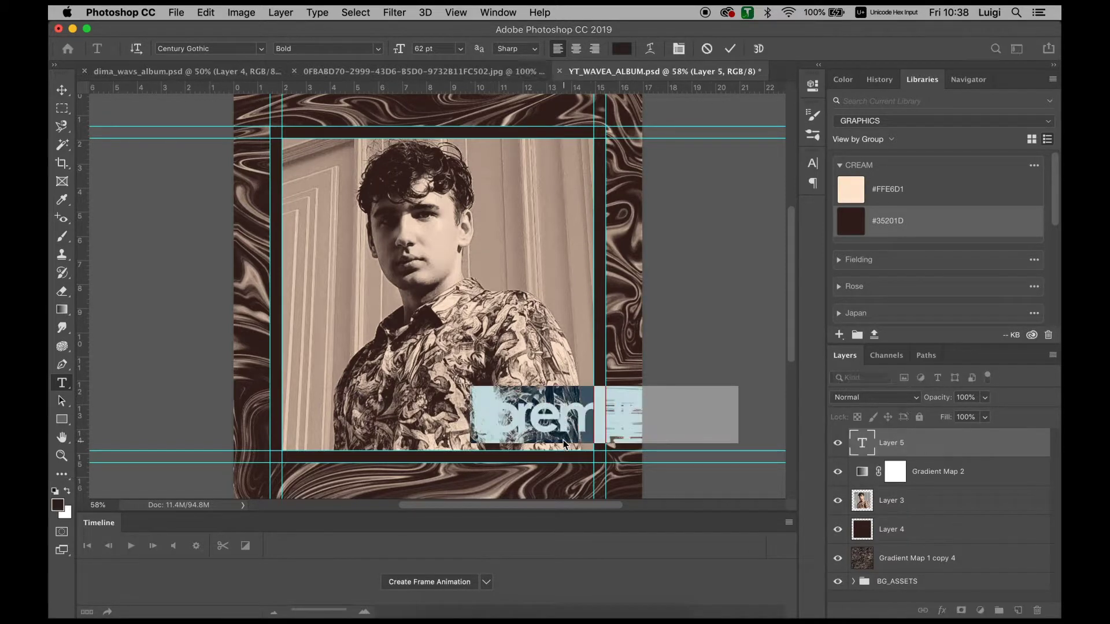
text(DIMA)
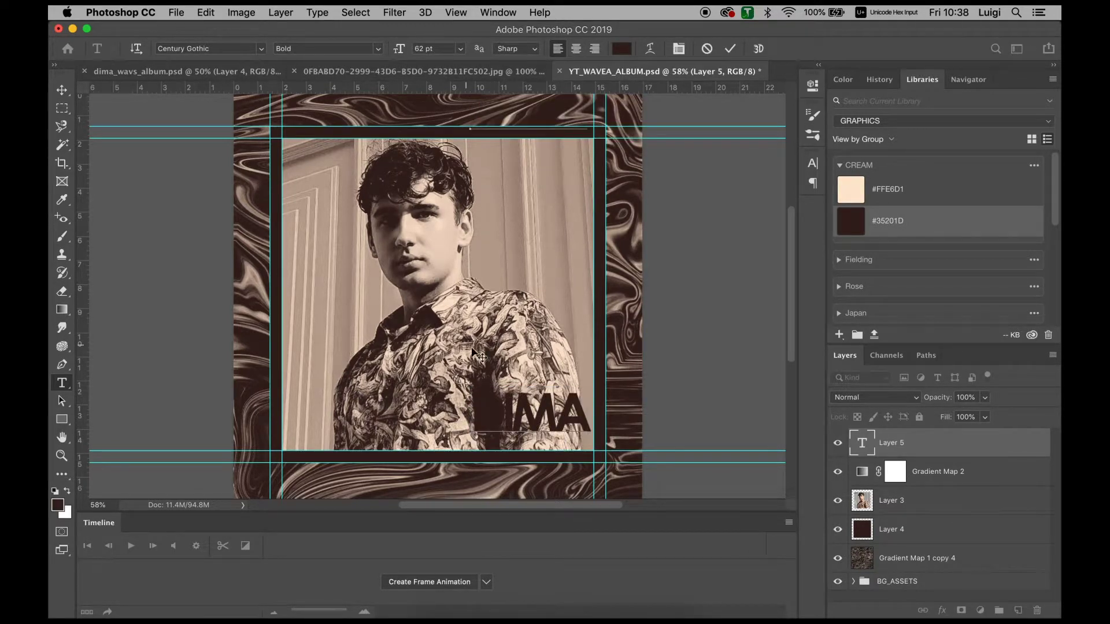
click(621, 49)
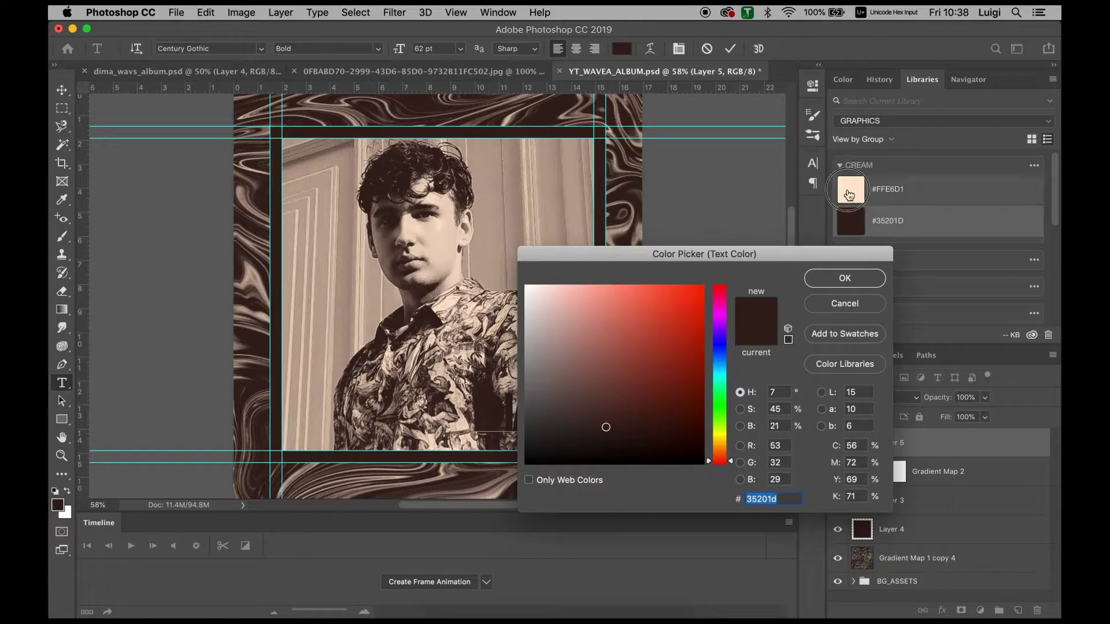
click(842, 280)
click(62, 89)
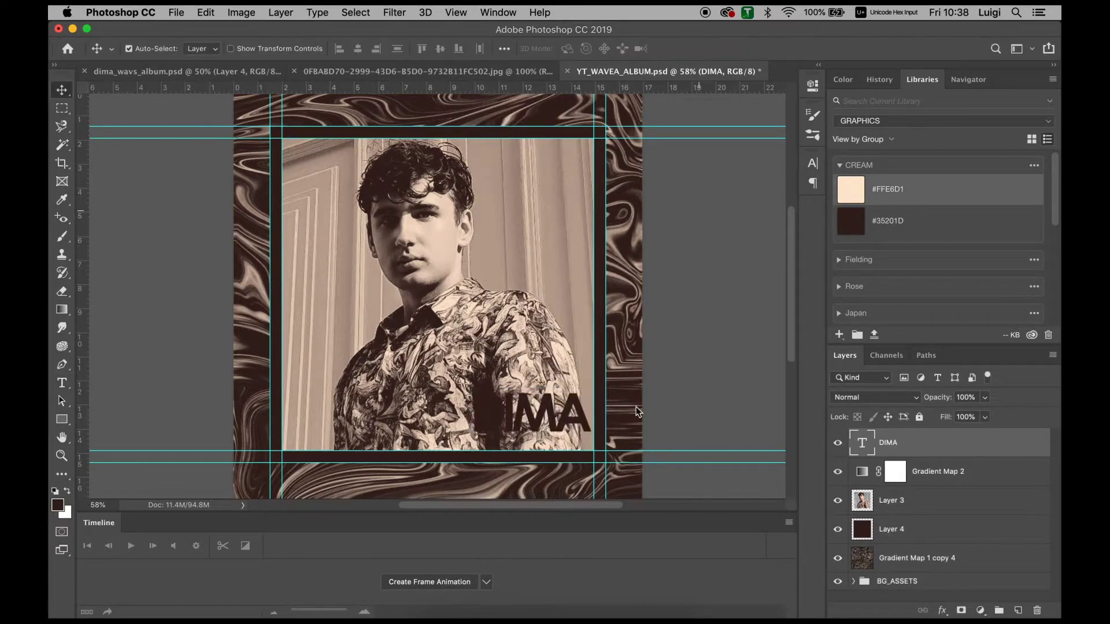
Move DIMA down toward the frame's bottom and enlarge it to about 121%
drag(569, 425, 613, 412)
key(ctrl+t)
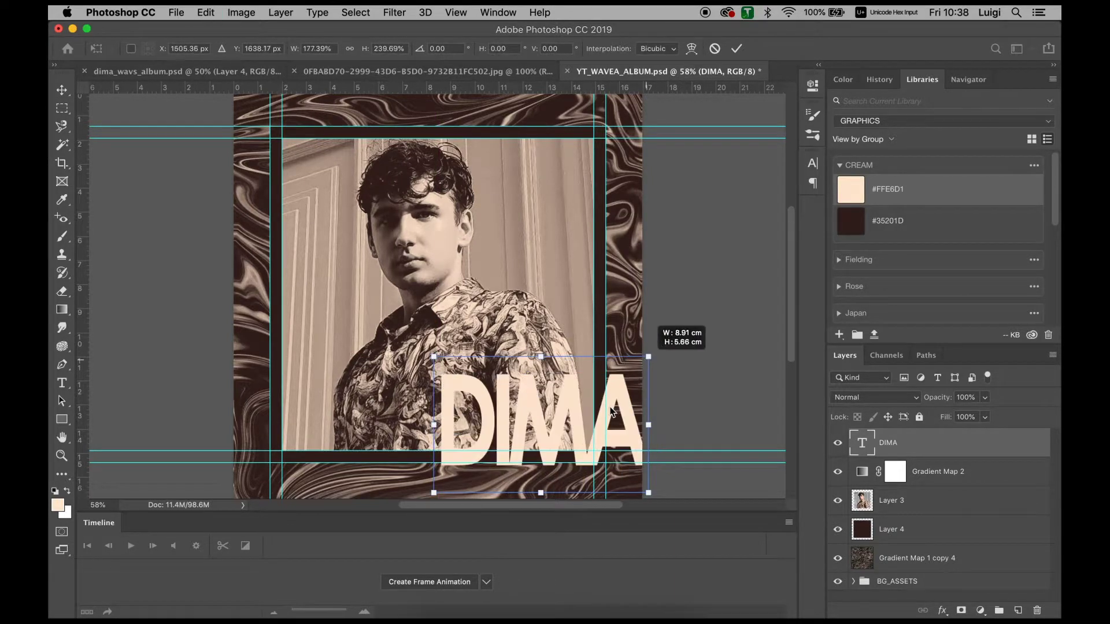
key(ctrl+z)
drag(555, 436, 574, 415)
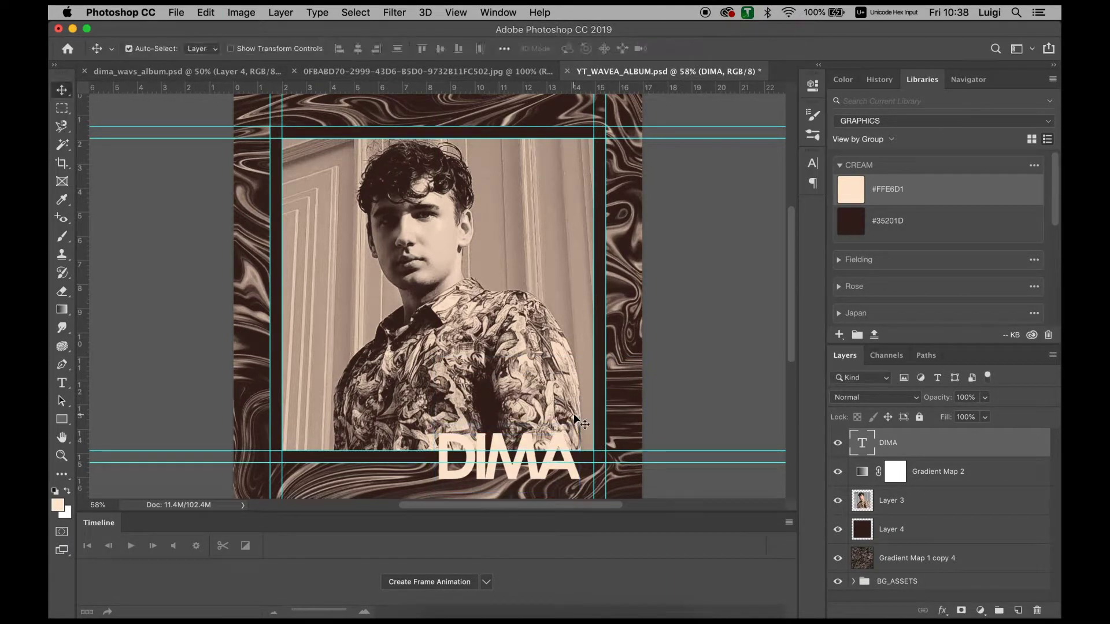
Set the DIMA text's letter tracking to -100 in the Character panel
key(t)
double_click(507, 472)
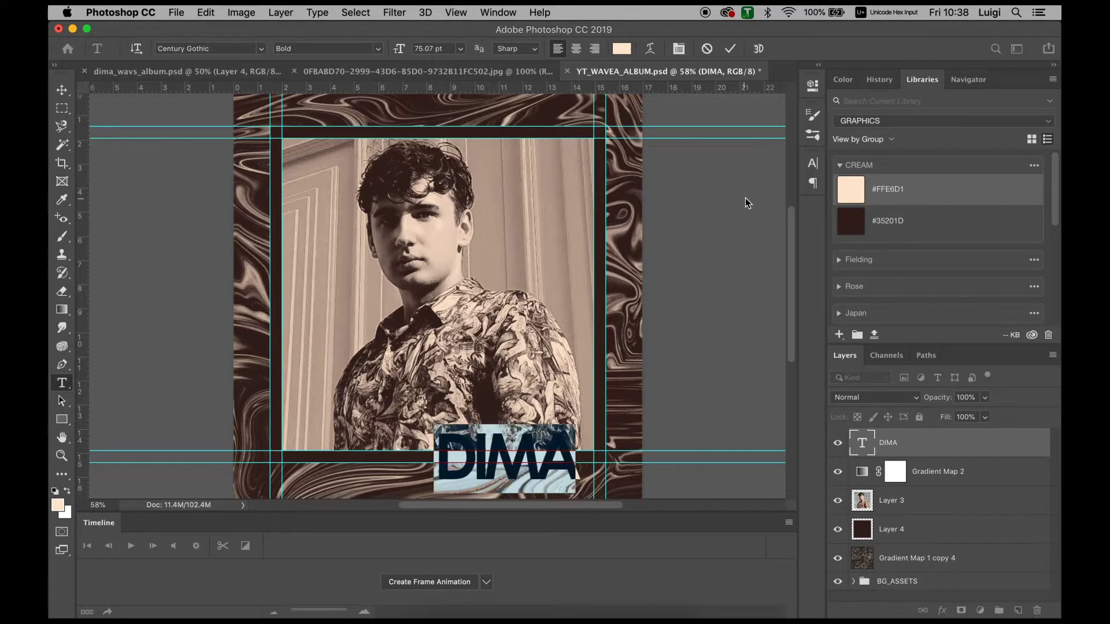
click(813, 164)
click(770, 215)
text(0)
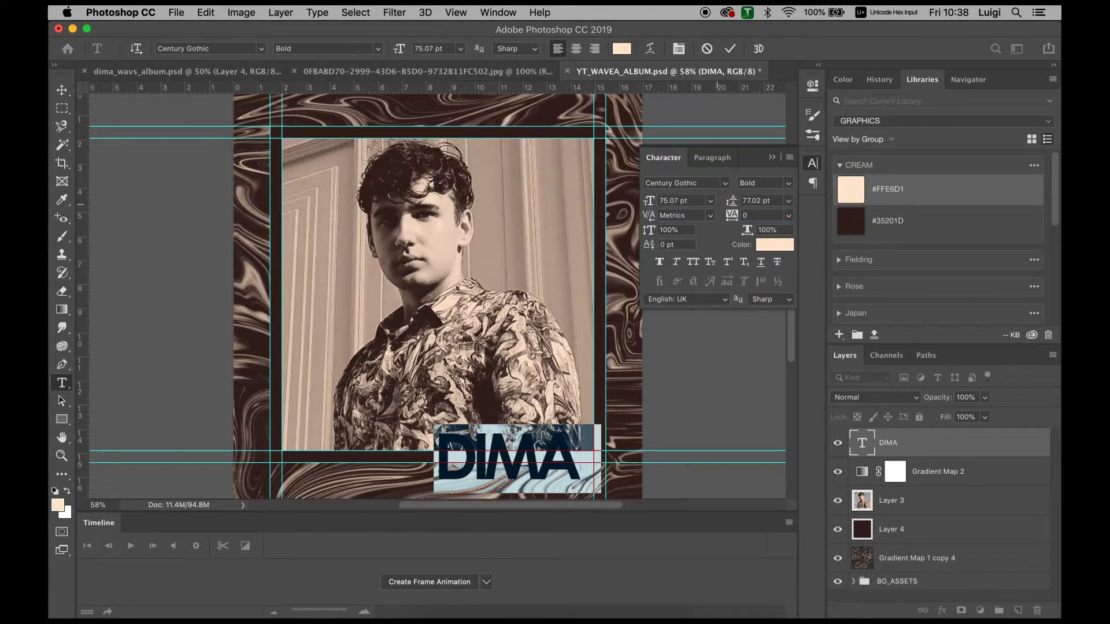
key(Return)
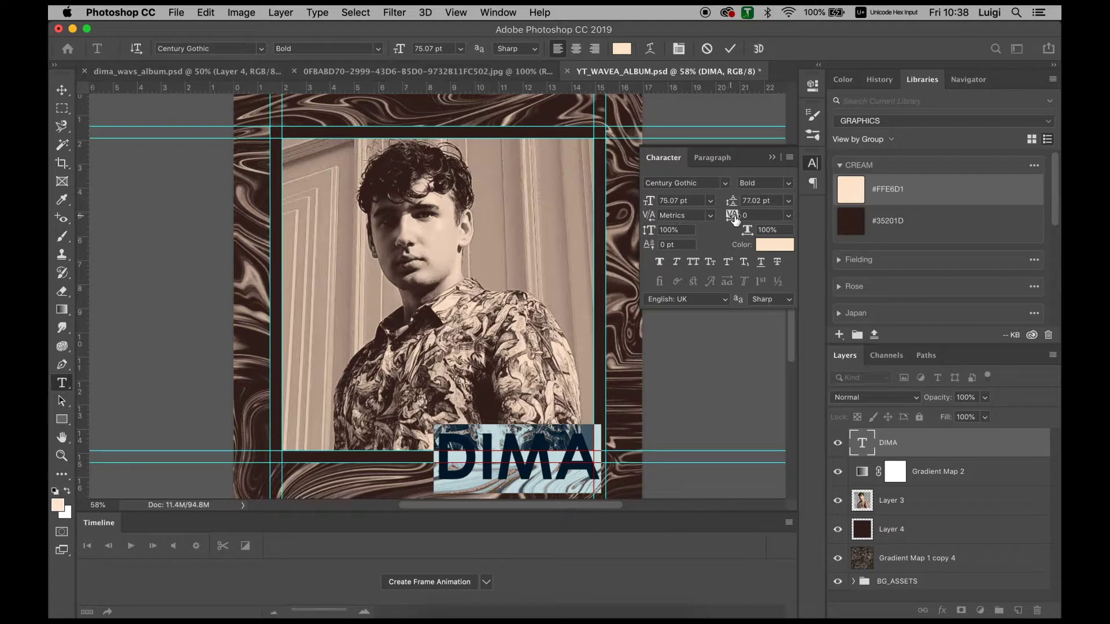
click(733, 217)
text(-100)
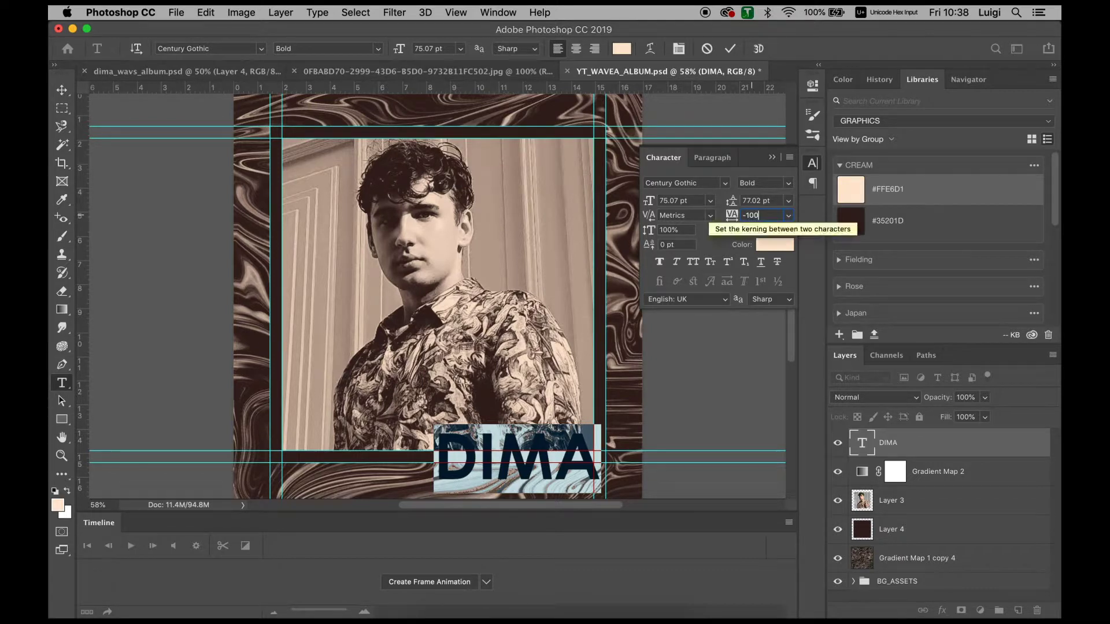
key(Return)
Paste a dark brown #35201D DIMA copy beneath the cream title, offset as a shadow
click(812, 163)
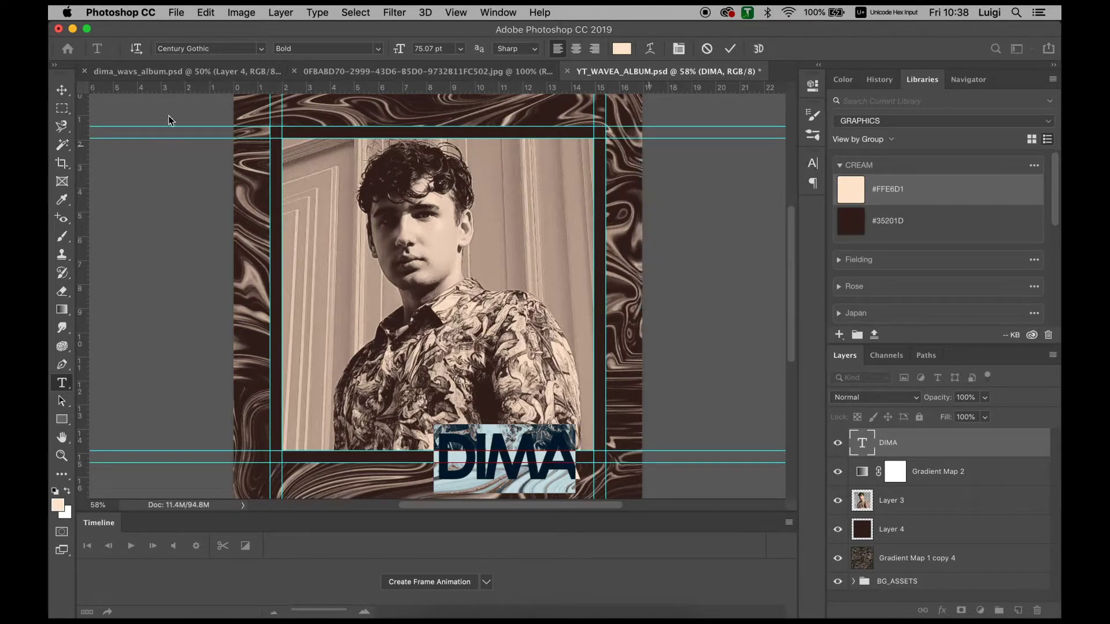
click(62, 90)
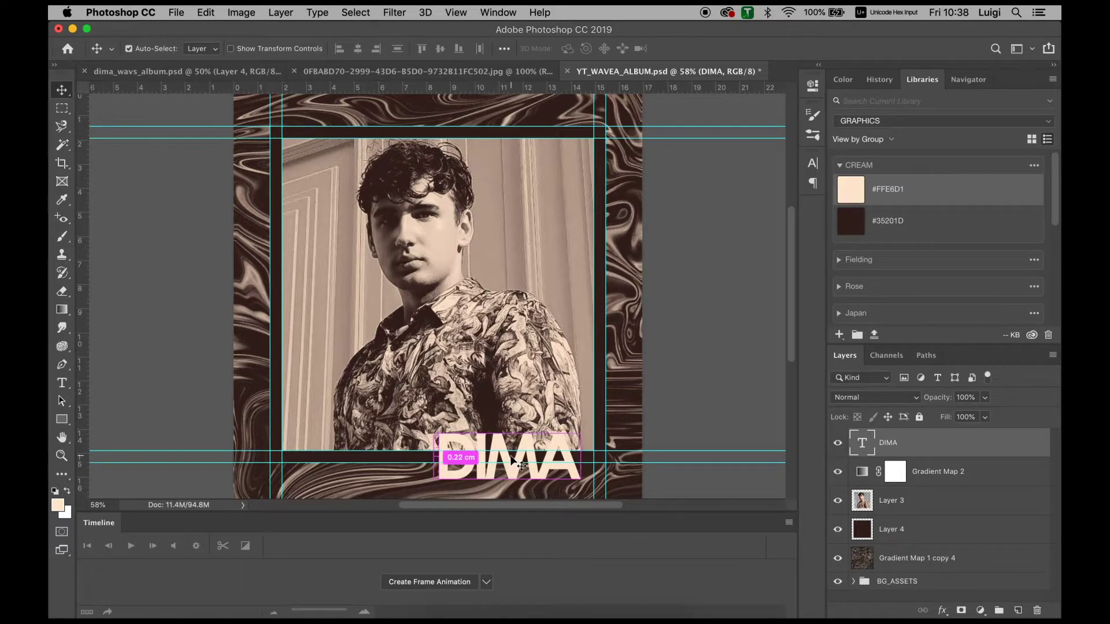
key(super+v)
drag(483, 317, 524, 472)
click(851, 216)
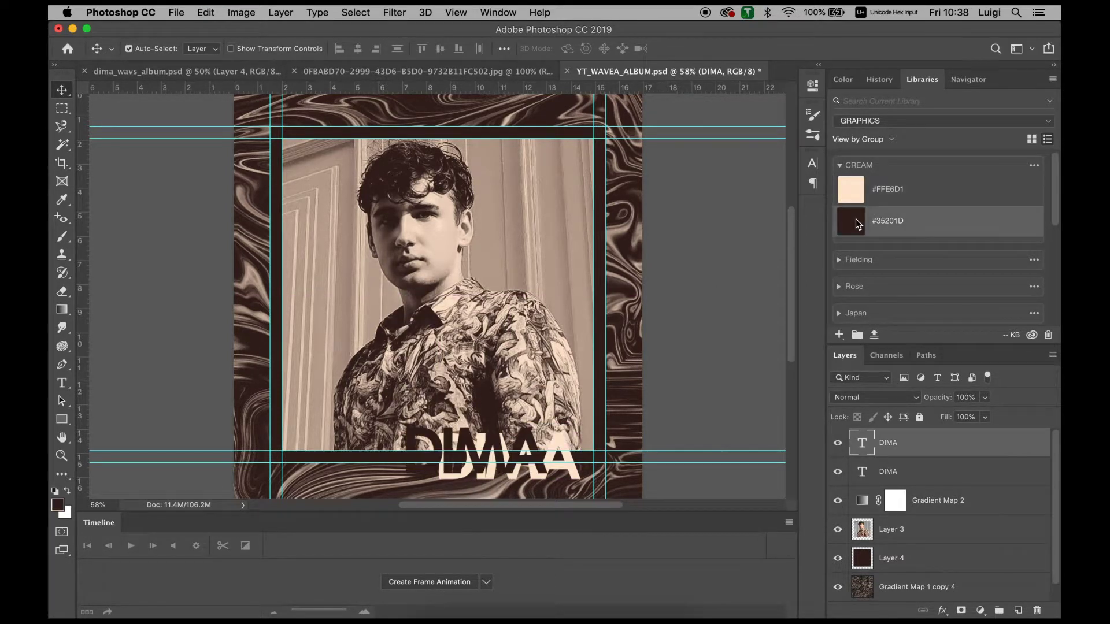
drag(916, 453, 914, 483)
drag(448, 480, 423, 467)
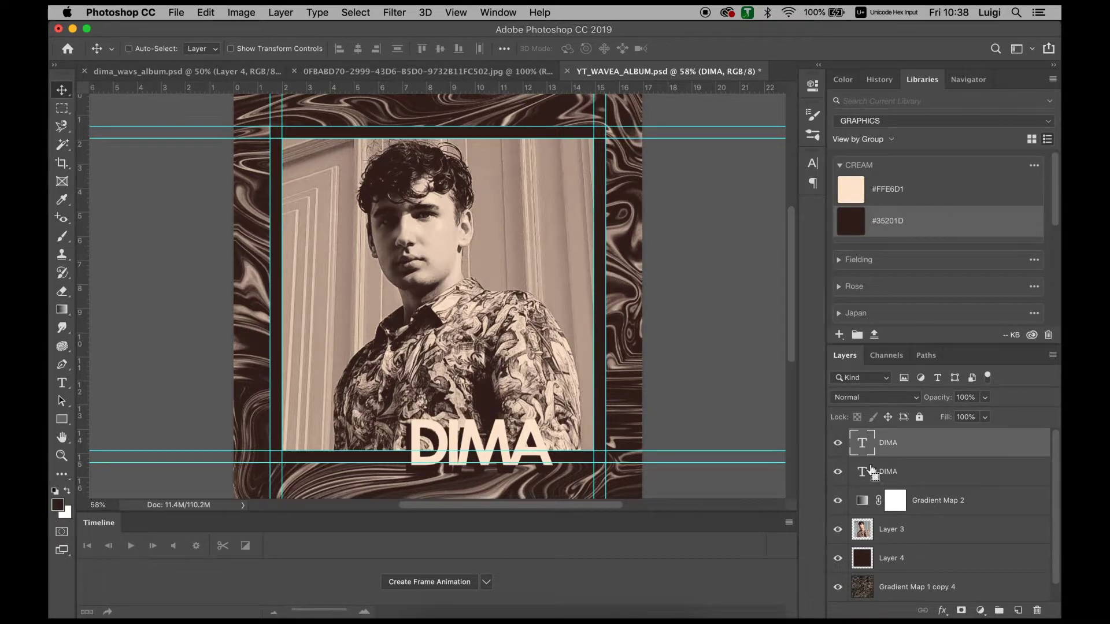
Rasterize both DIMA text layers together
shift+click(914, 467)
right_click(914, 467)
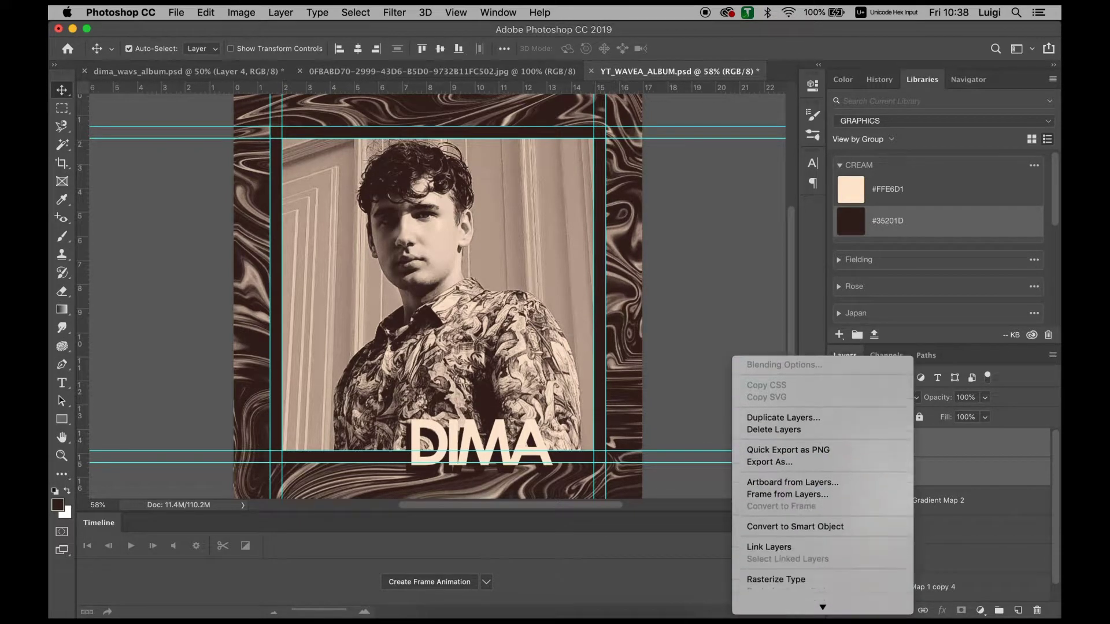
scroll(795, 558, down, 2)
click(795, 556)
Move both DIMA layers toward the lower right and scale them to about 114%
drag(530, 434, 599, 452)
key(super+t)
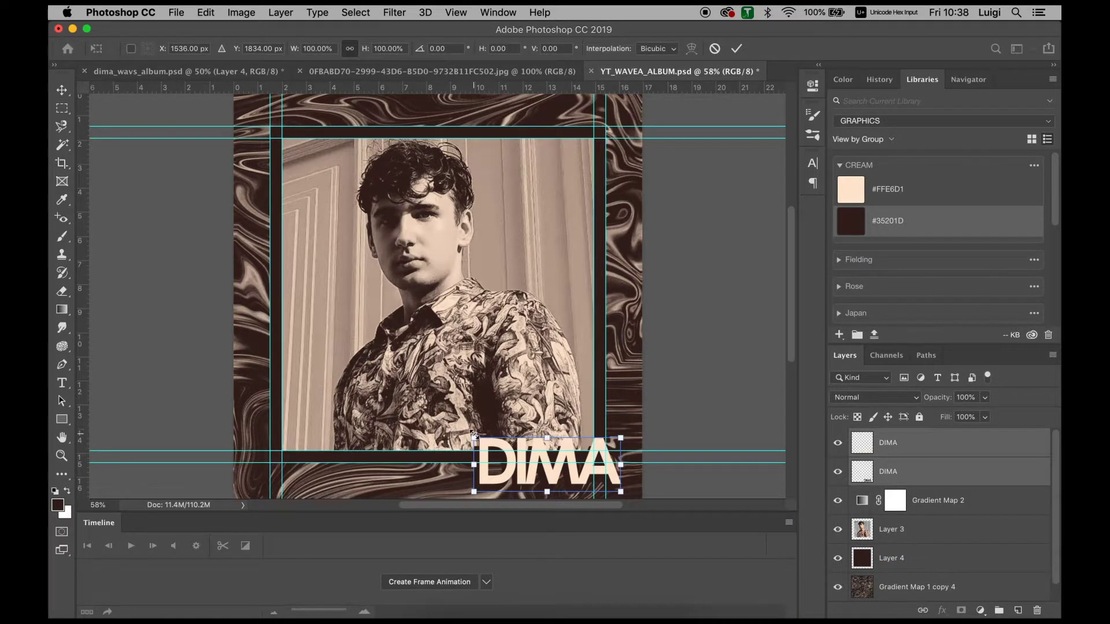
drag(474, 437, 453, 424)
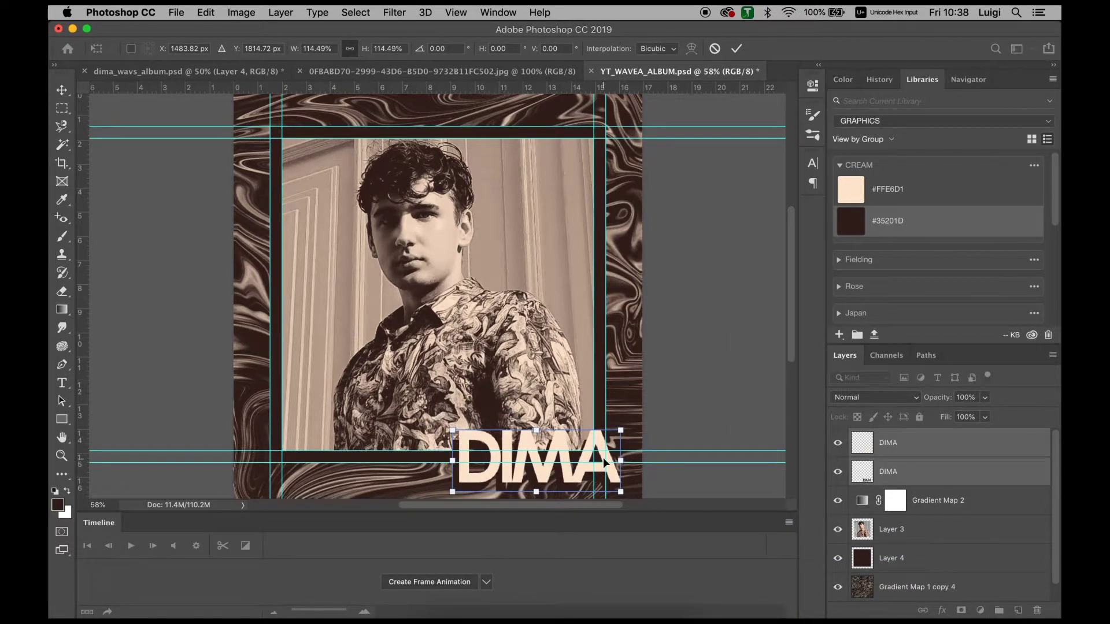
drag(603, 457, 608, 448)
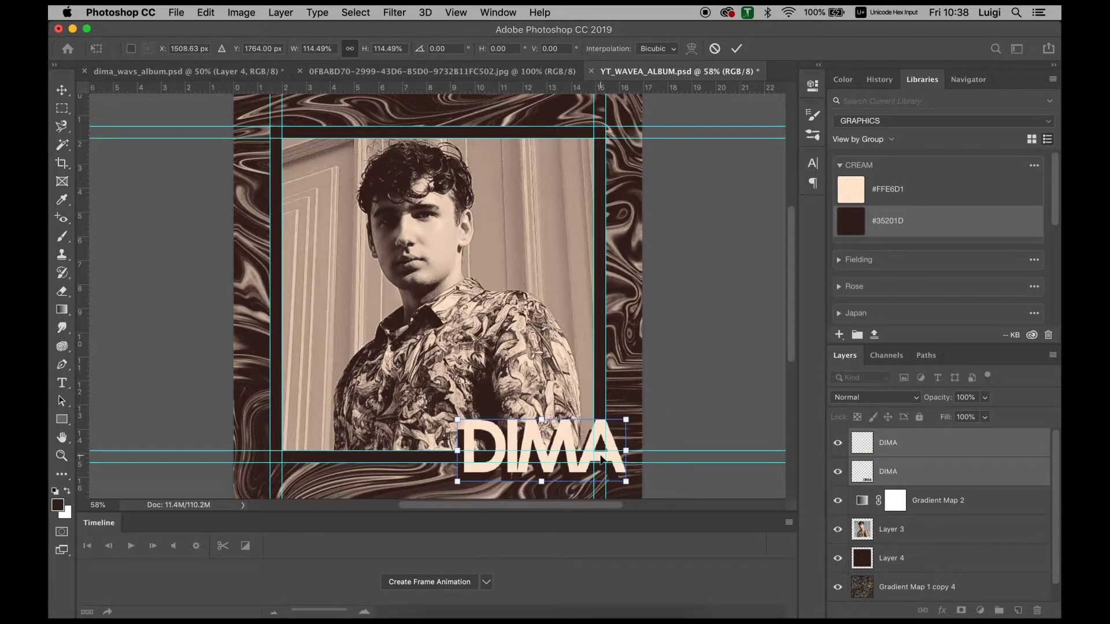
key(Return)
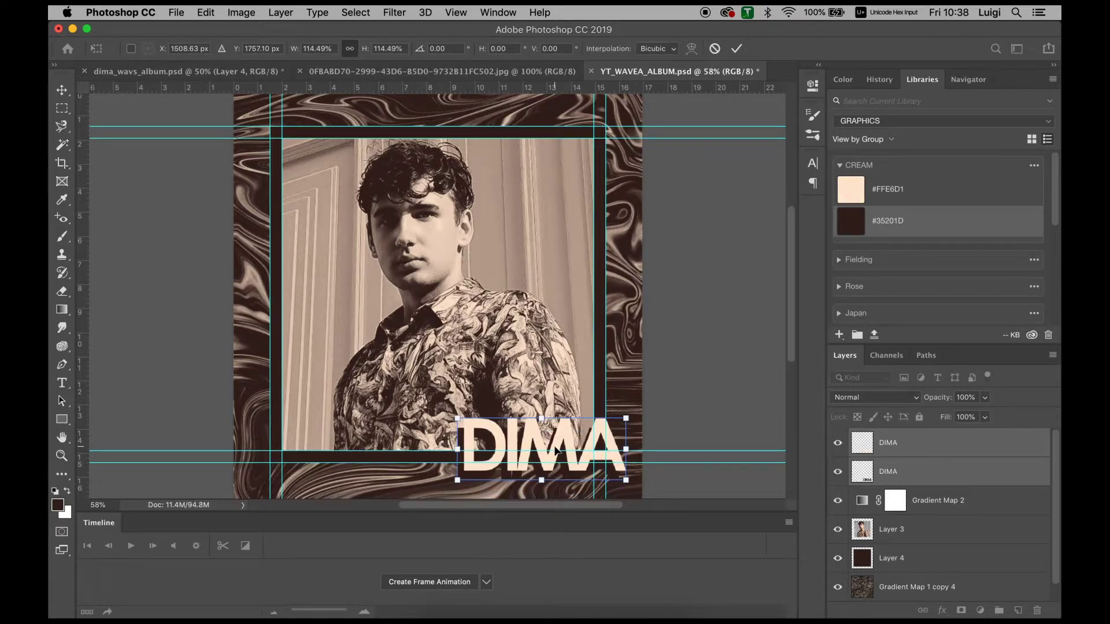
right_click(895, 446)
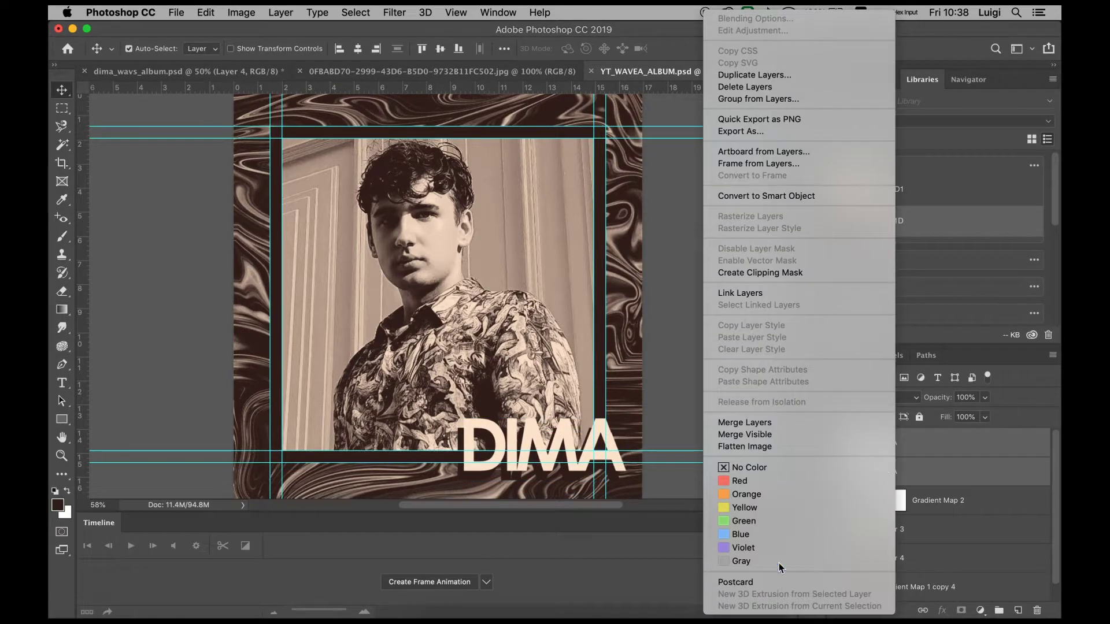
Merge the two DIMA layers and nudge the selected title two steps right
click(745, 421)
key(m)
drag(432, 380, 633, 450)
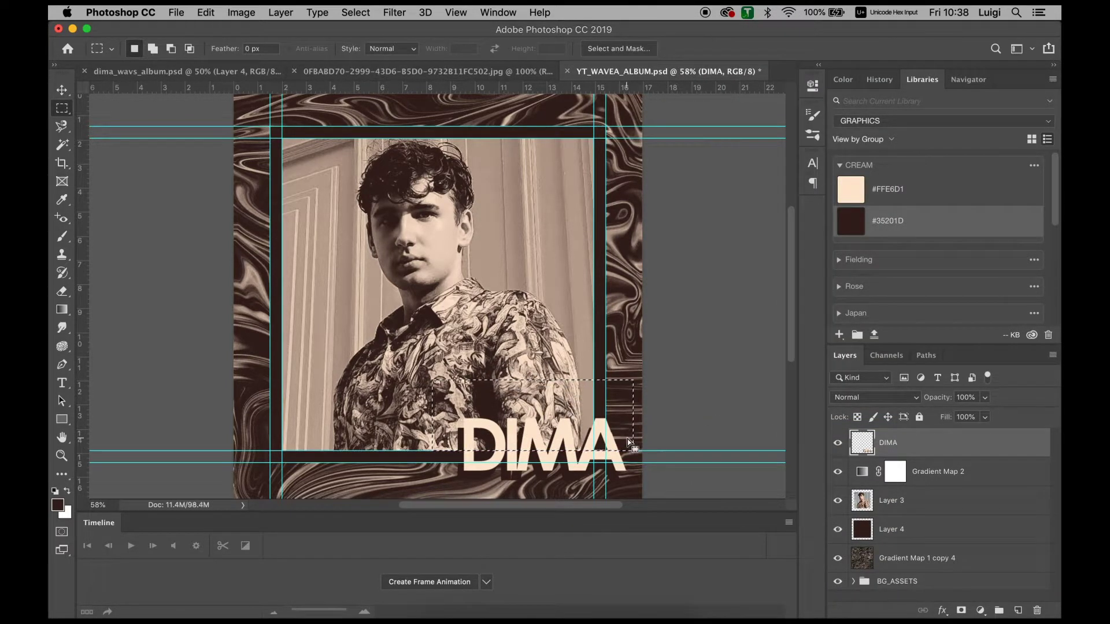
key(ctrl+t)
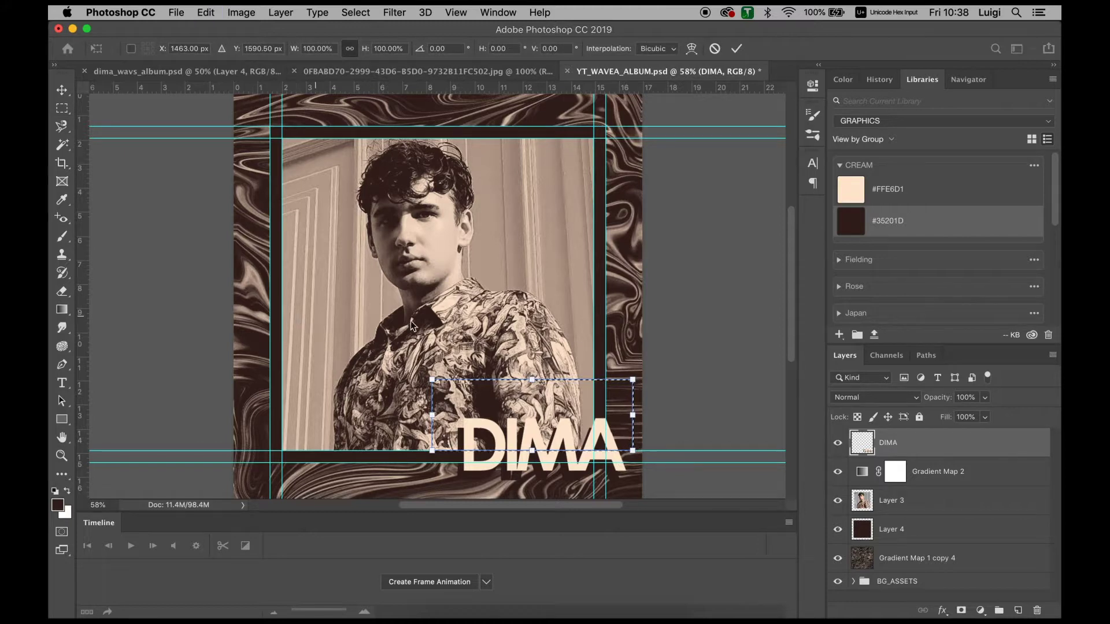
key(Right)
key(Right)
key(Right)
key(Right)
key(Right)
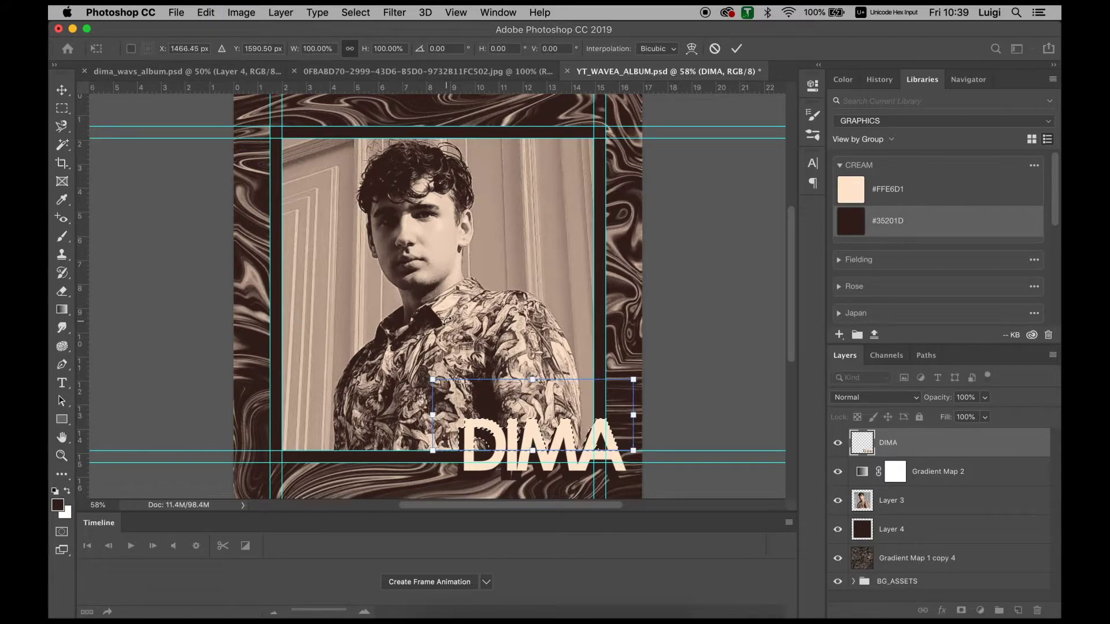
key(Right)
key(Right)
key(Right)
key(Right)
key(Right)
key(Right)
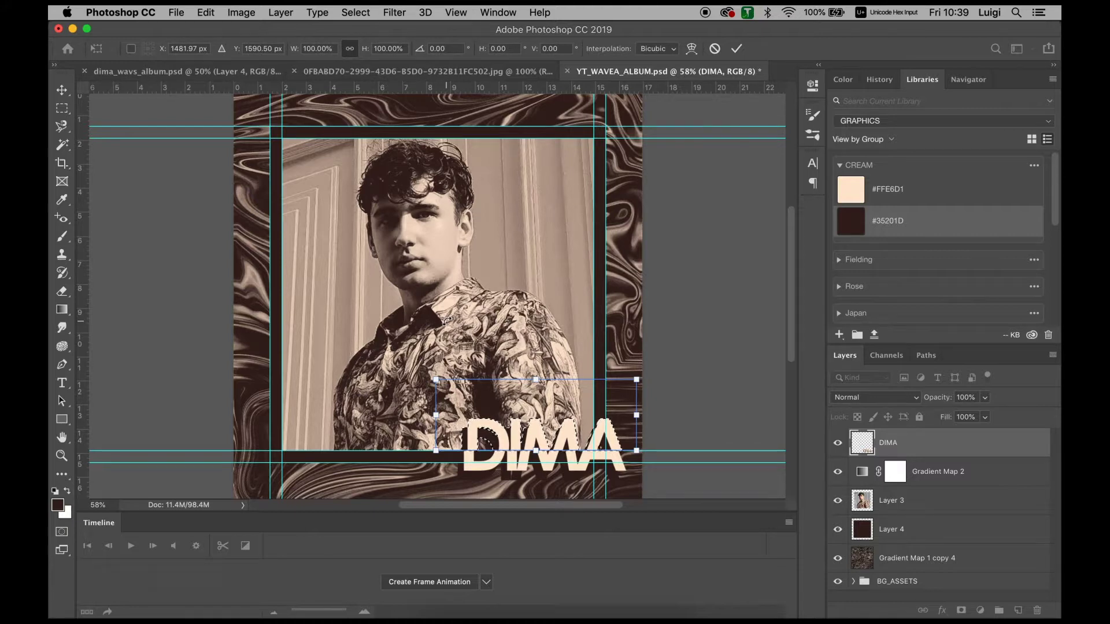
key(Return)
key(super+d)
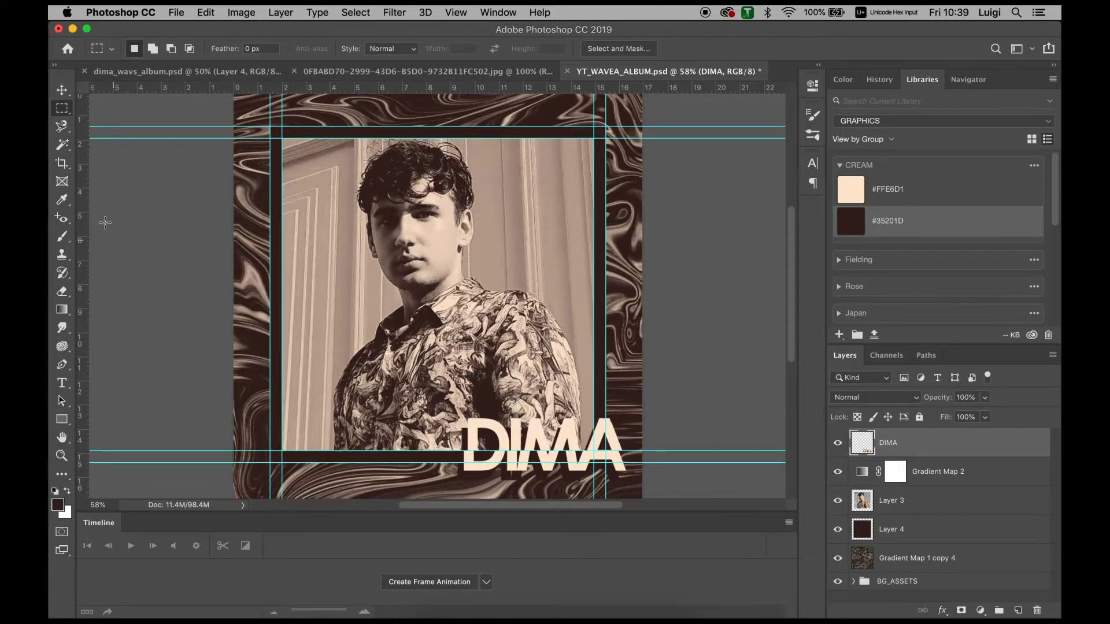
click(62, 92)
Duplicate DIMA, rotate it 180° to the top-left, and move its layer beneath the portrait
key(super+c)
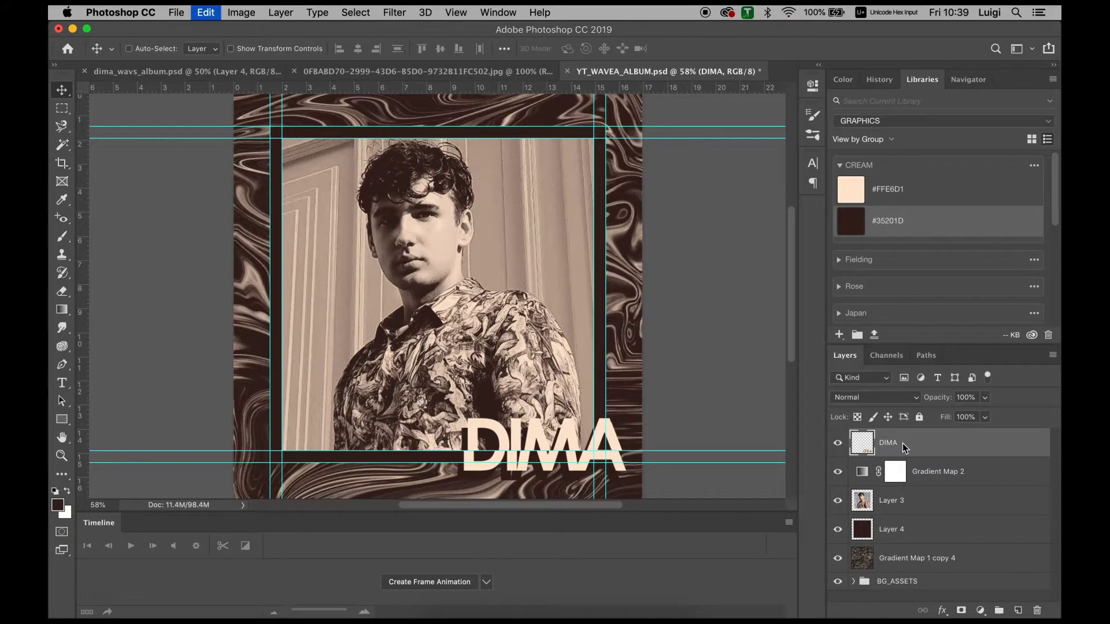
key(super+v)
key(super+t)
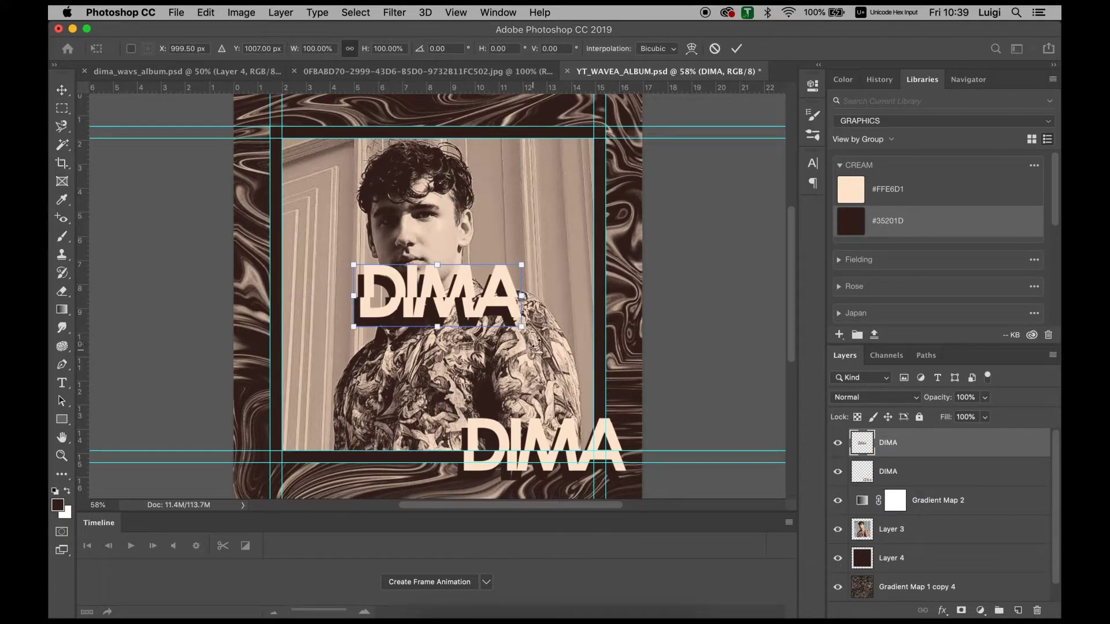
drag(536, 324, 376, 293)
drag(486, 297, 388, 140)
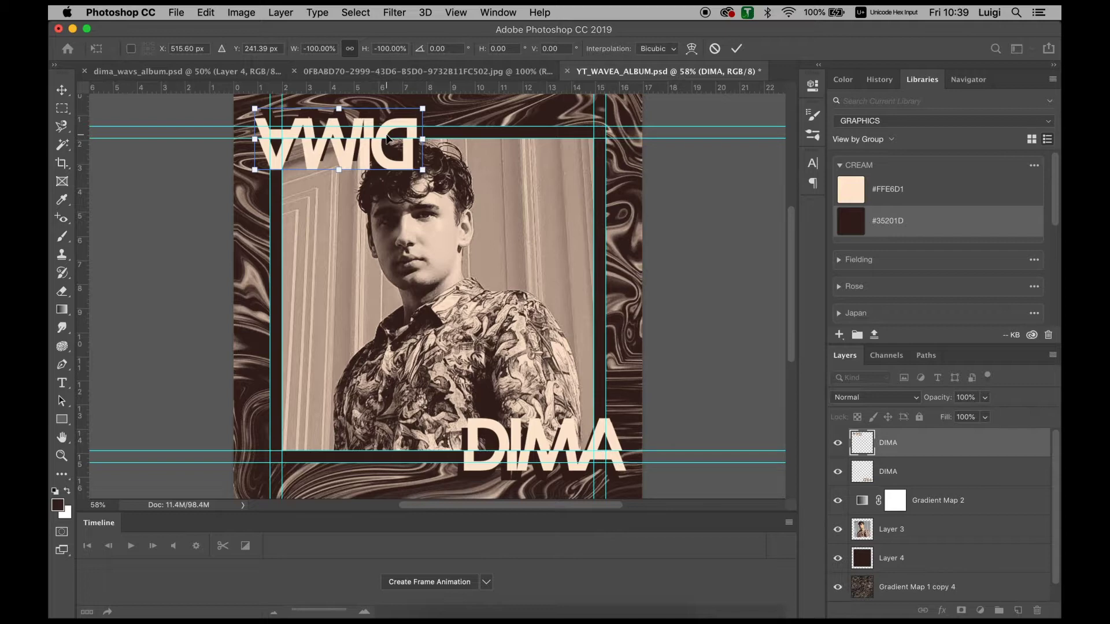
key(Return)
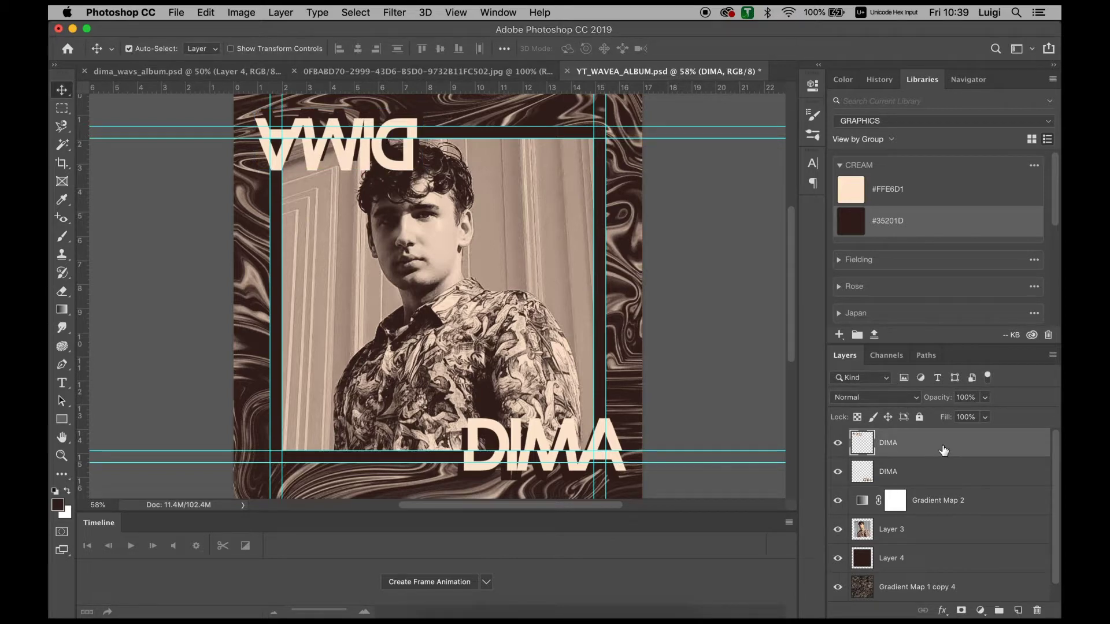
drag(948, 444, 948, 543)
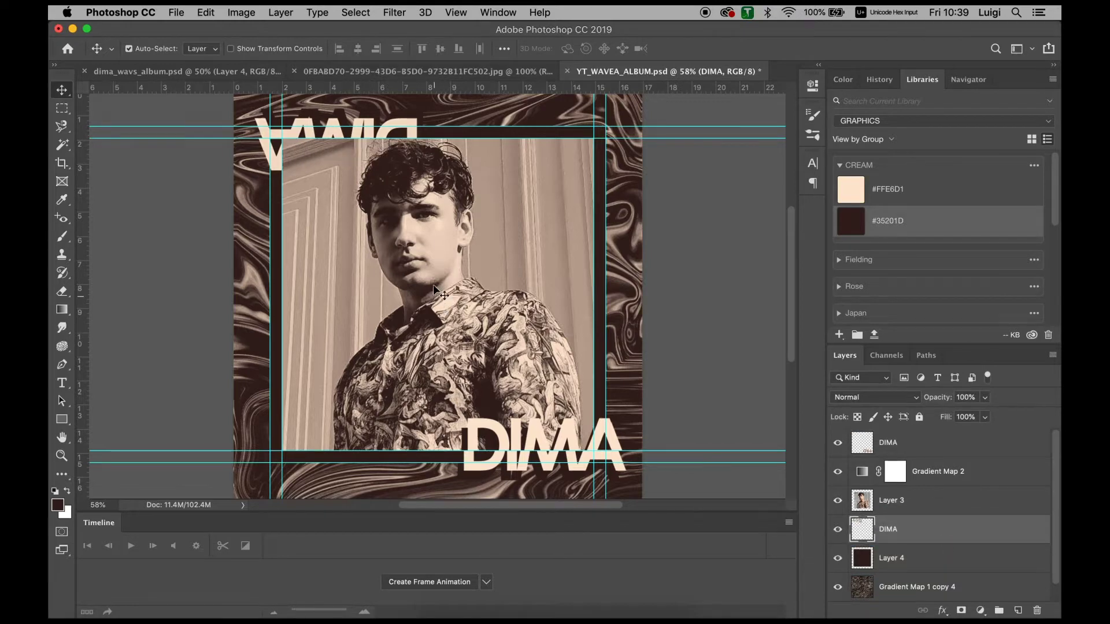
Compare with the reference cover and select the portrait photo layer
key(ctrl+Tab)
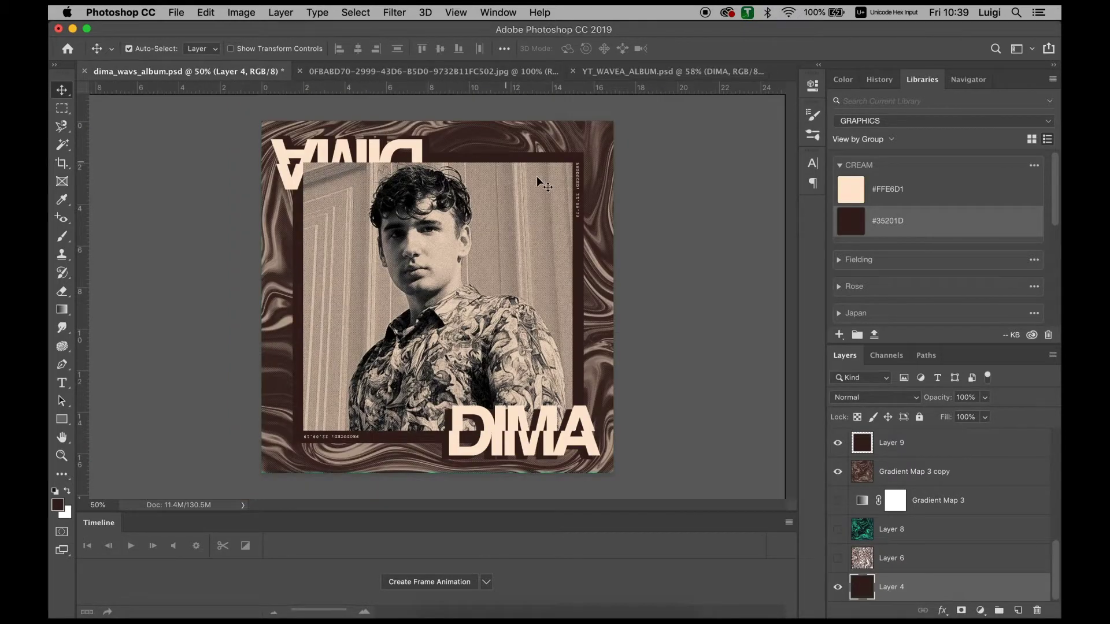
click(680, 76)
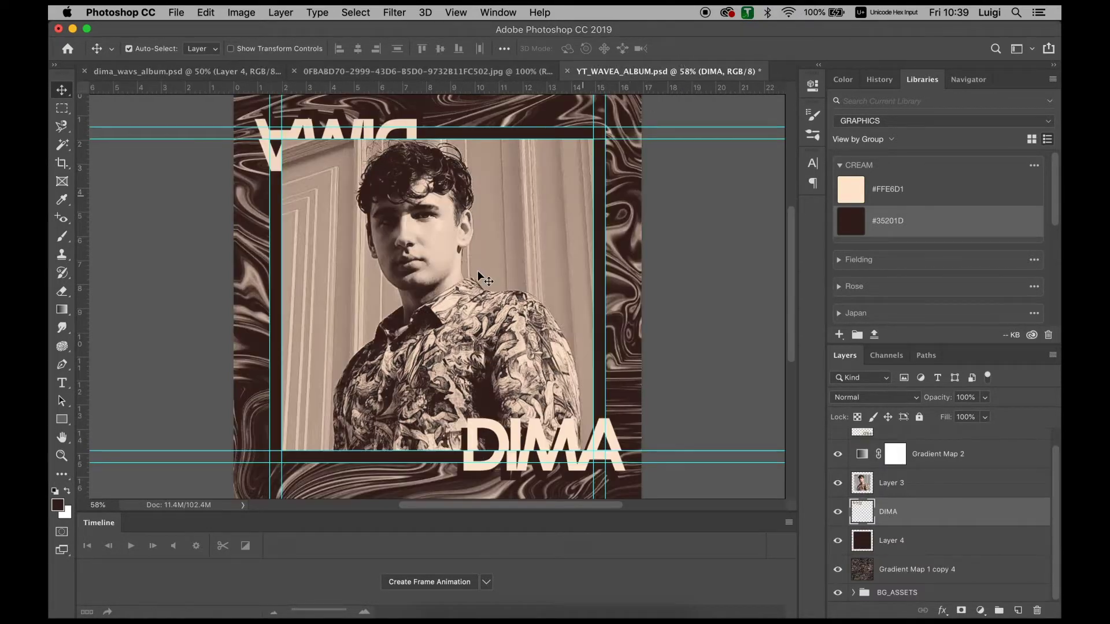
click(477, 270)
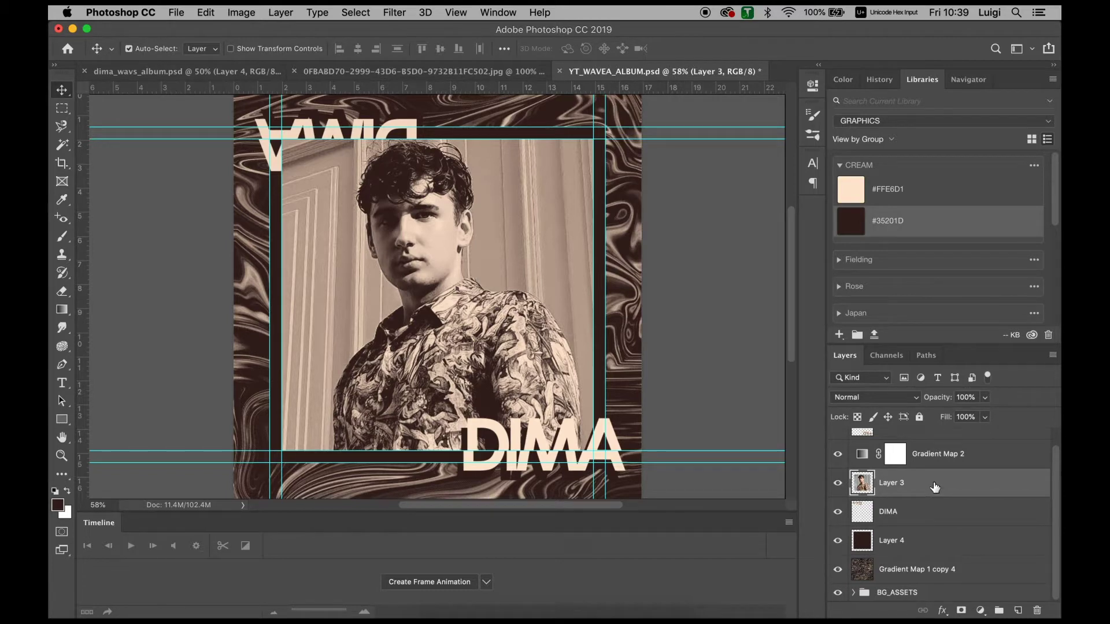
click(57, 505)
Set the foreground to black and apply the Halftone Pattern filter to the portrait
drag(582, 441, 476, 484)
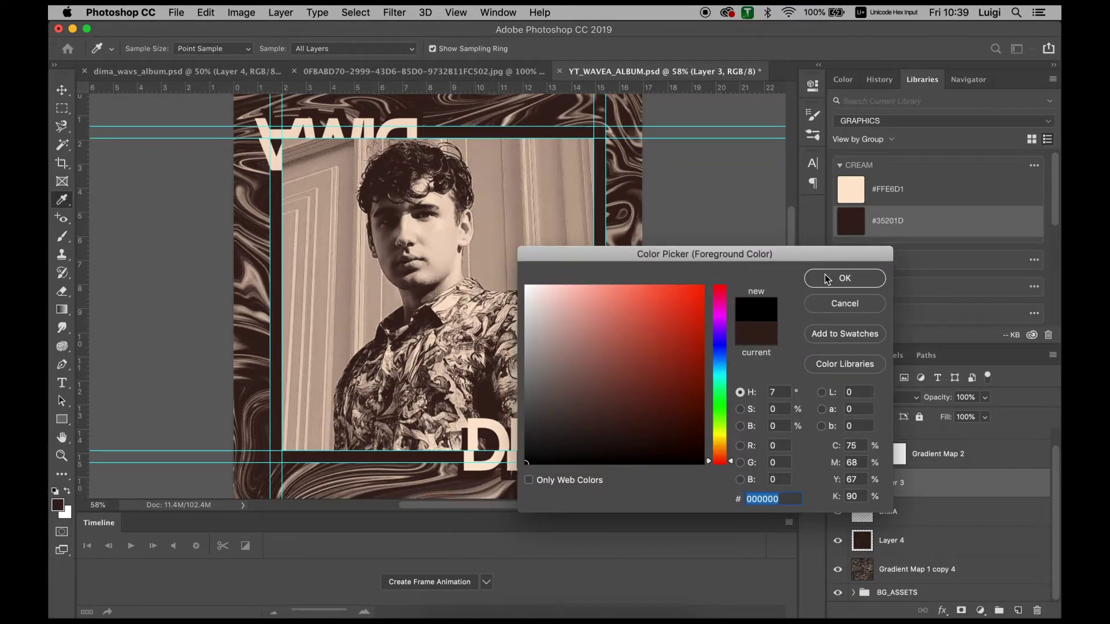
click(827, 279)
click(394, 12)
click(416, 72)
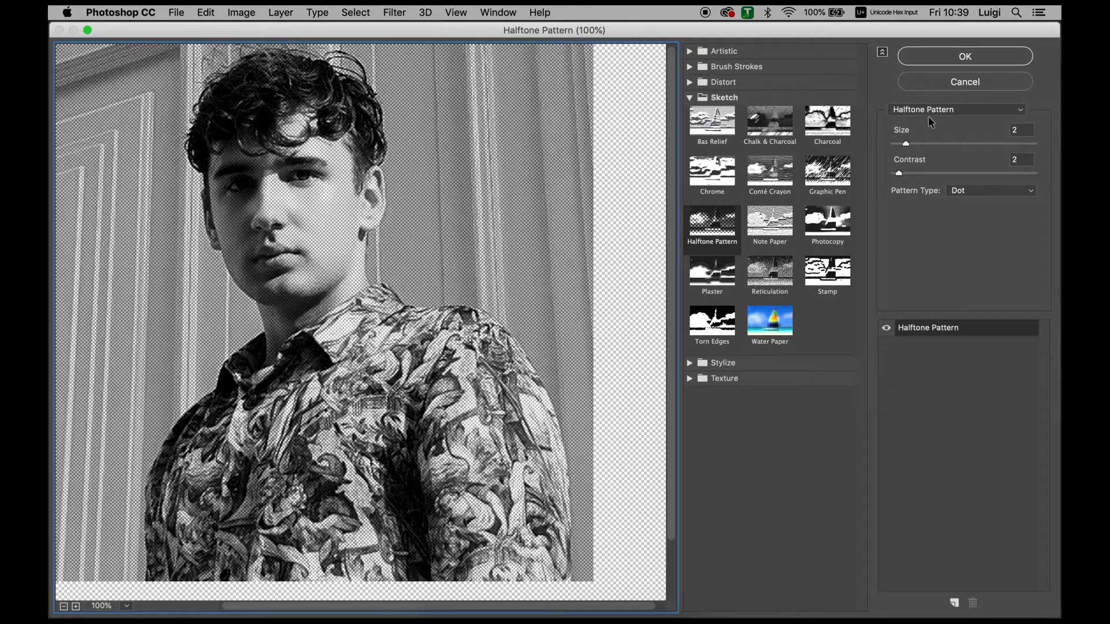
click(931, 55)
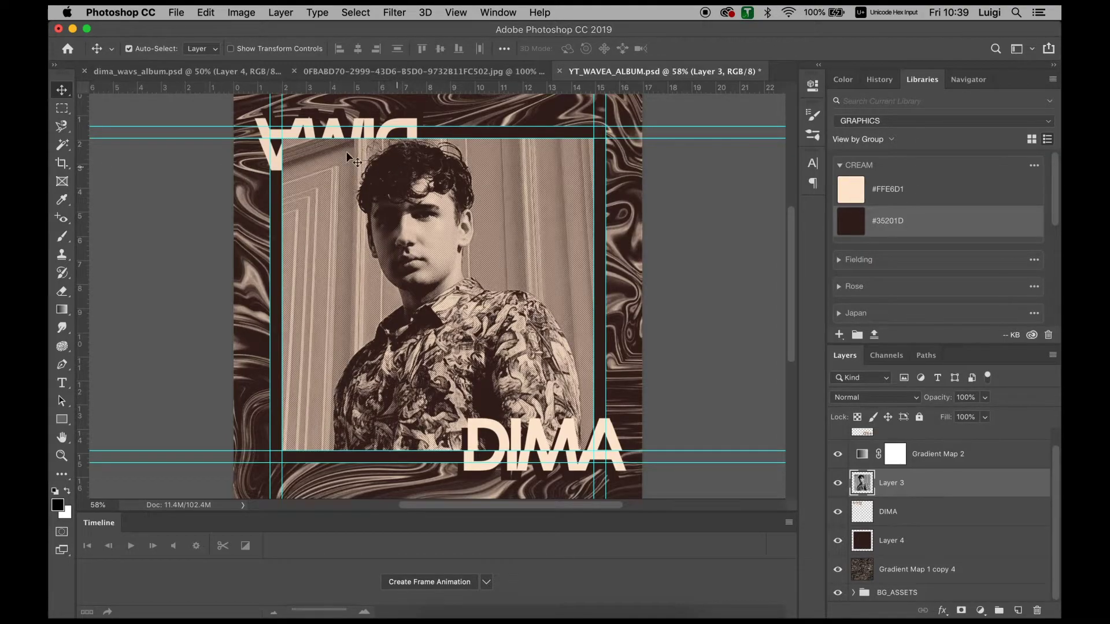
click(230, 71)
click(665, 71)
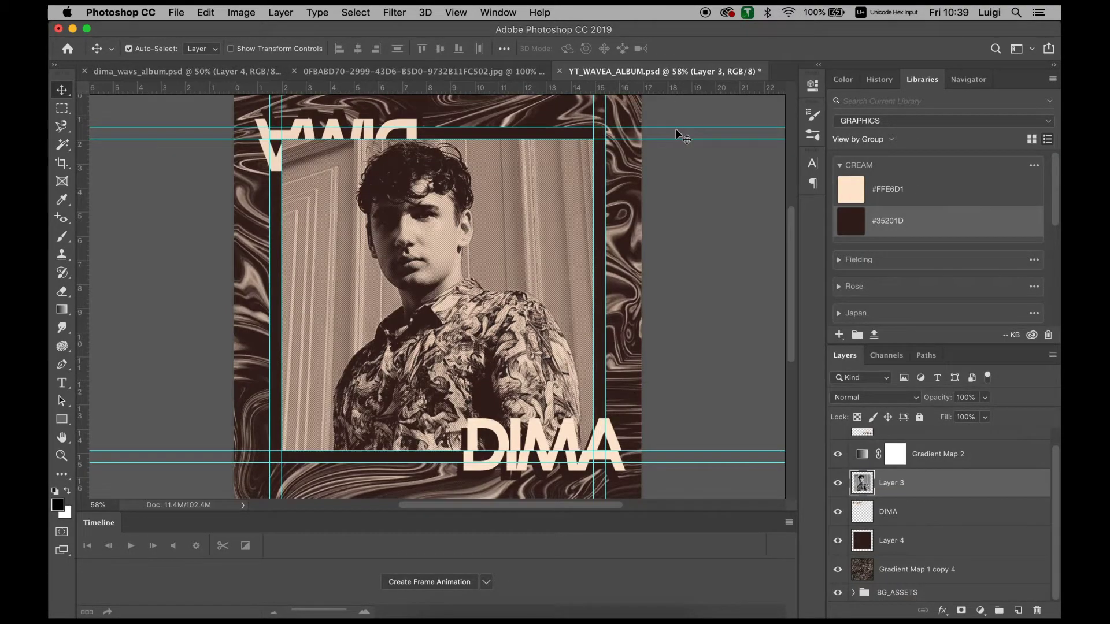
Apply Add Noise at about 28% to the portrait for monochrome grain
click(545, 14)
text(A)
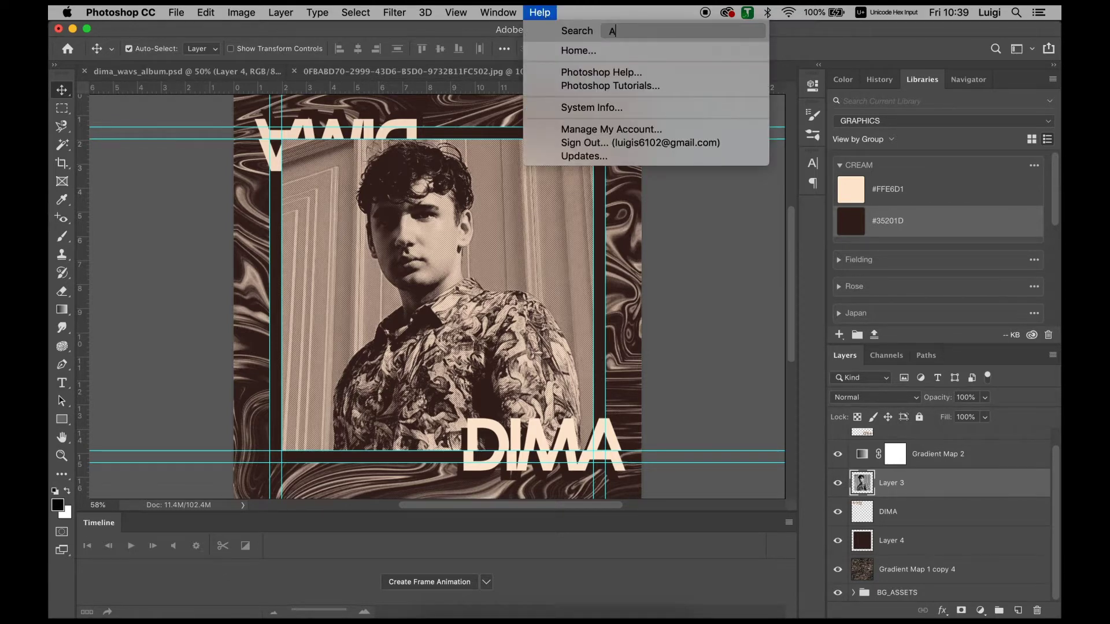
text(DD NOISE)
click(621, 51)
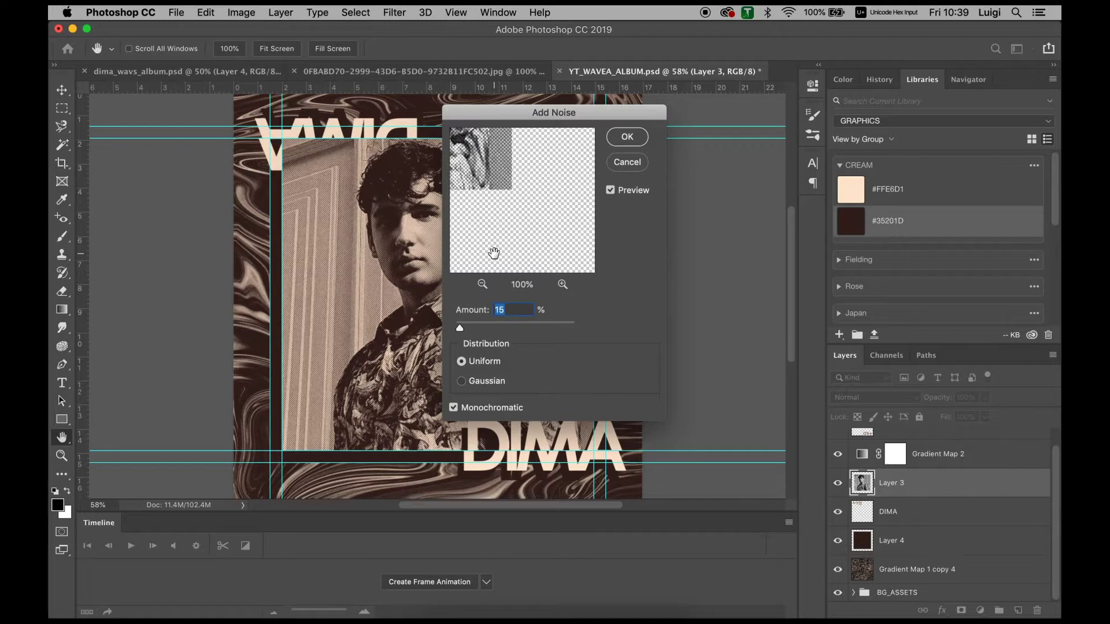
drag(468, 325, 466, 327)
key(Return)
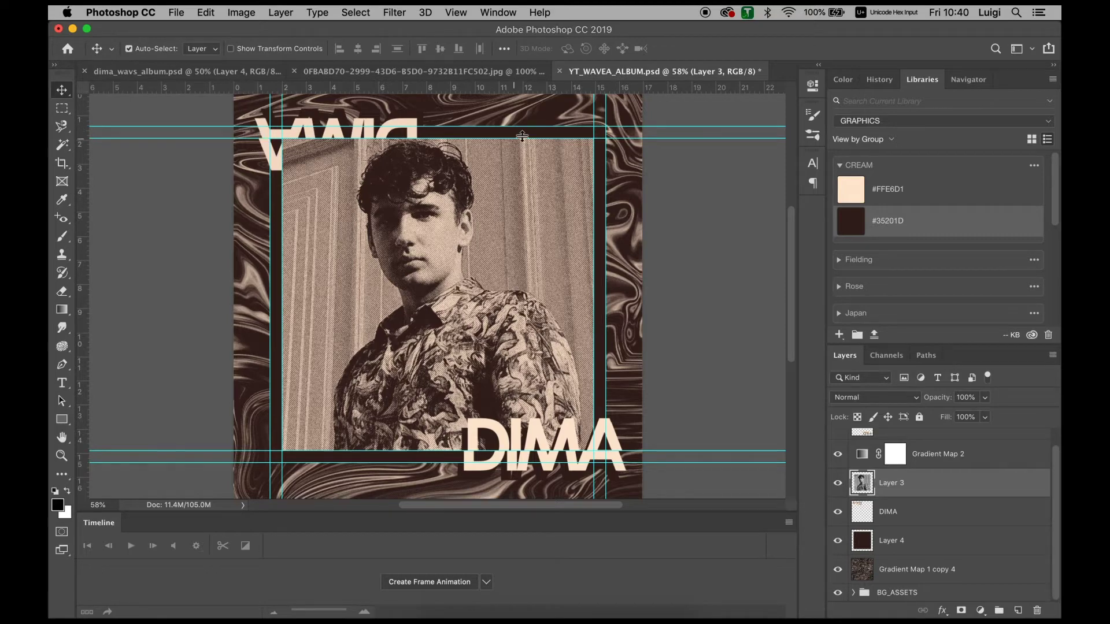
click(216, 68)
click(665, 70)
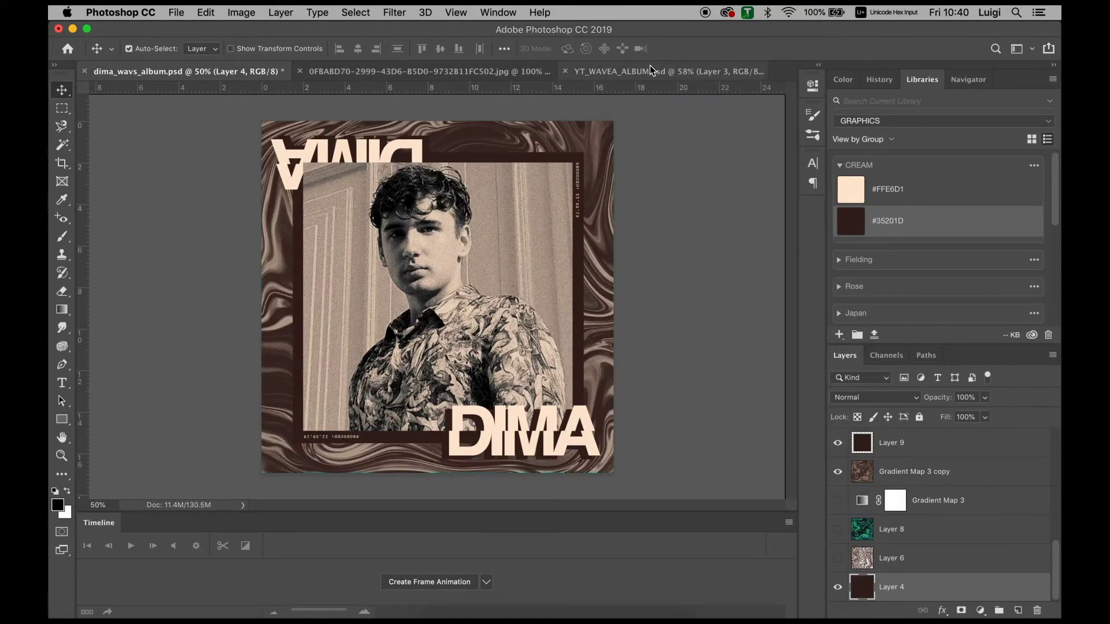
key(ctrl+Tab)
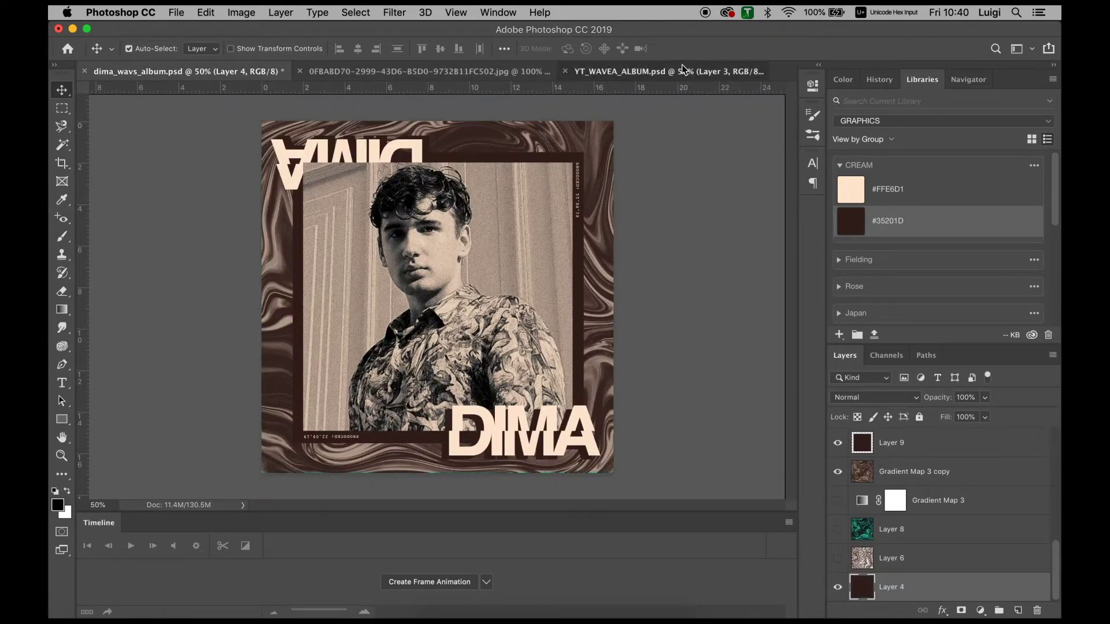
click(682, 71)
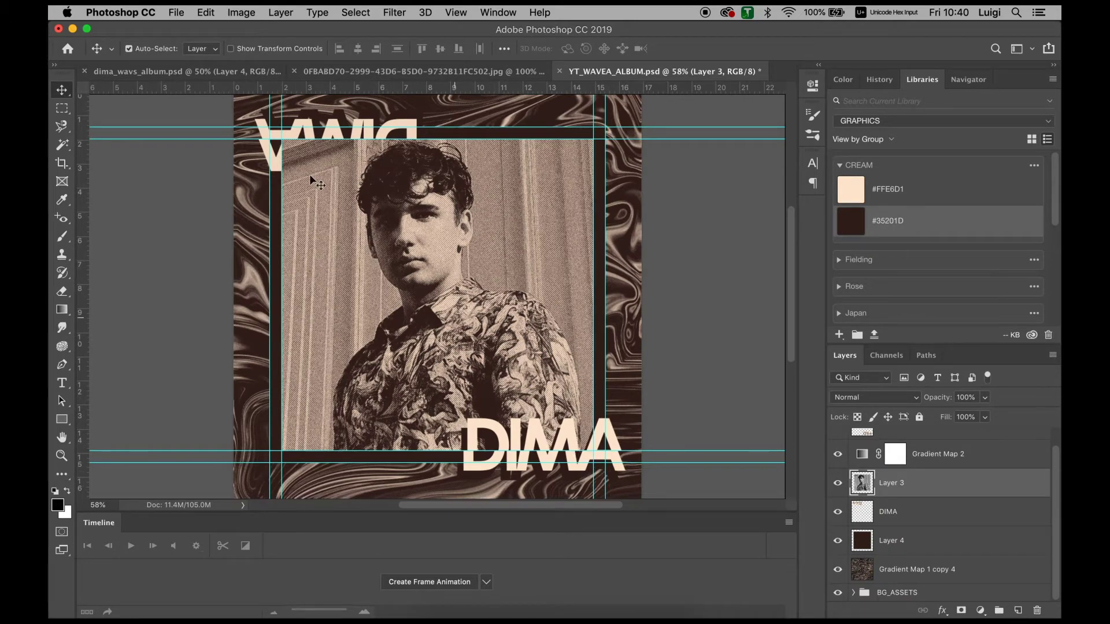
click(219, 72)
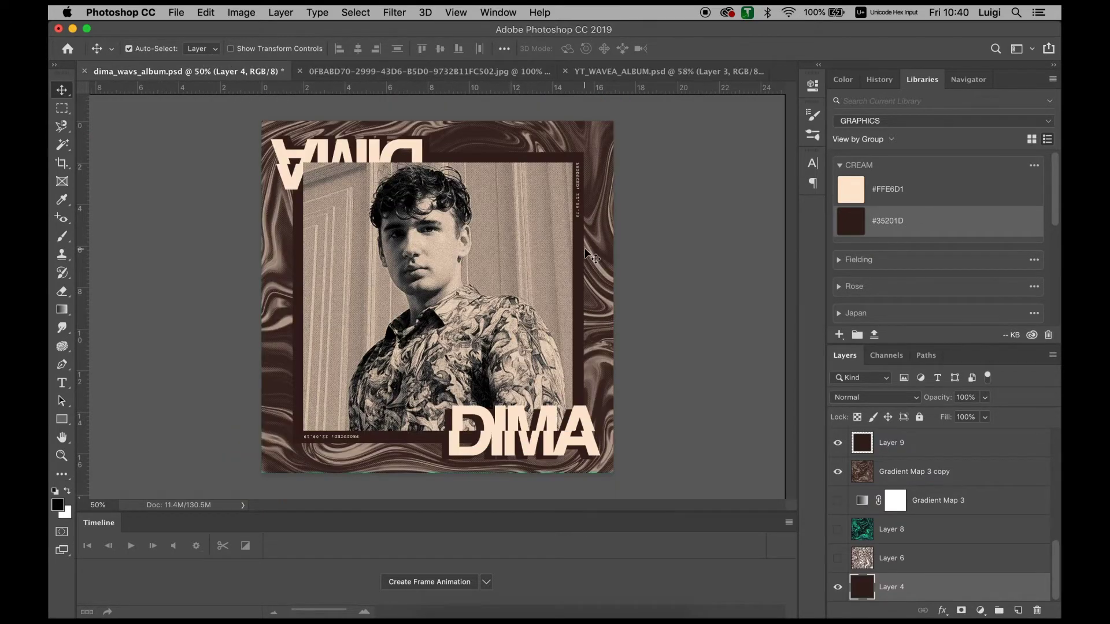
key(super+plus)
key(super+plus)
key(super+plus)
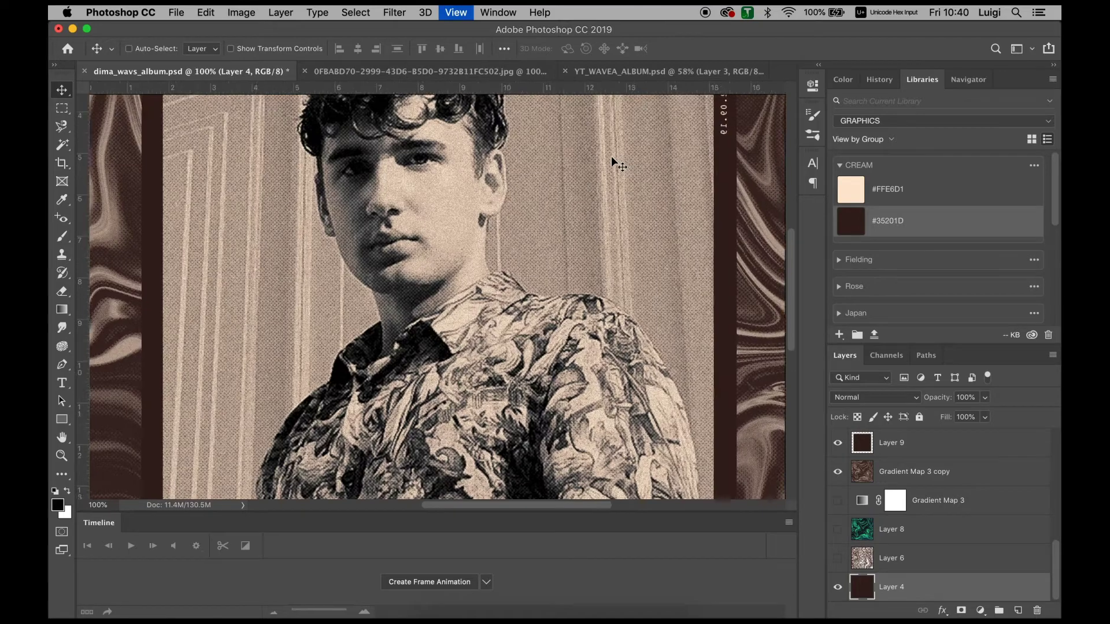
scroll(500, 281, up, 5)
scroll(500, 281, right, 2)
key(super+r)
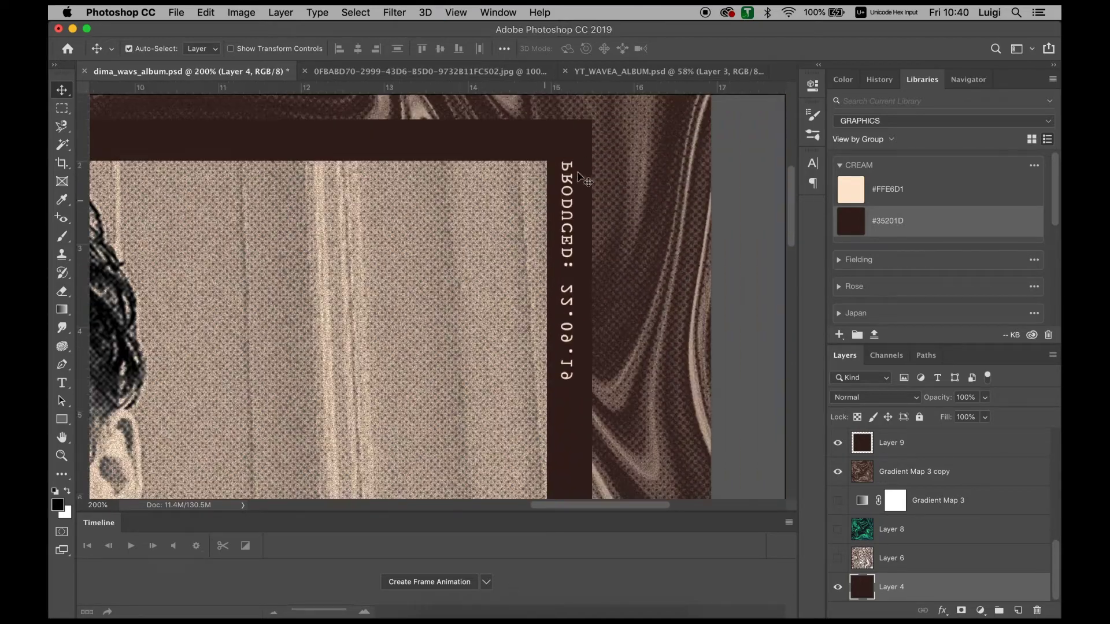
key(super+0)
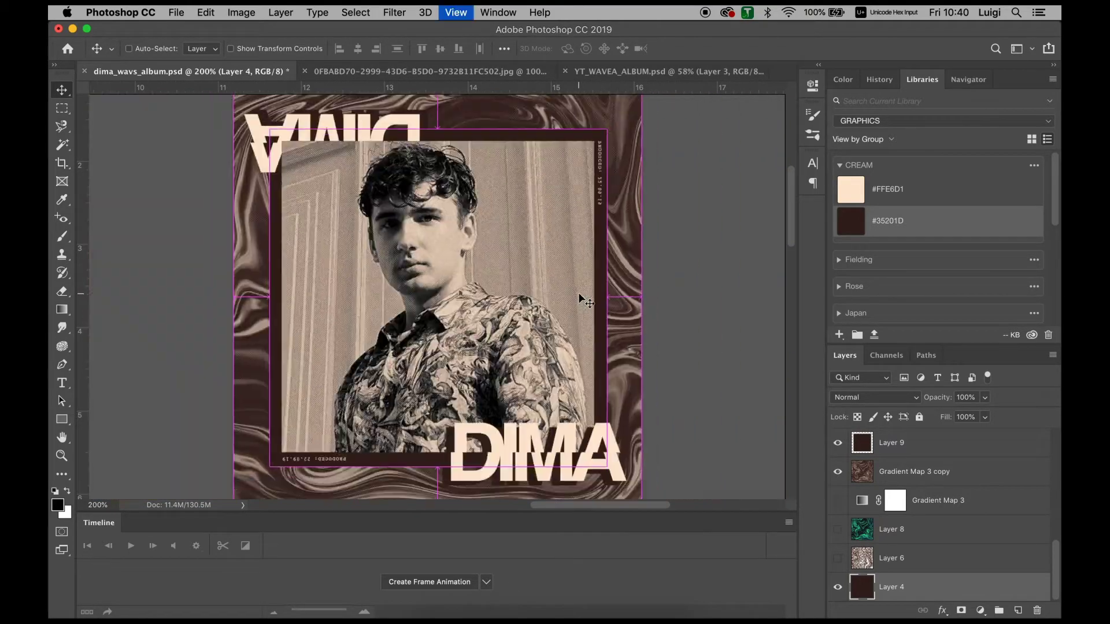
click(710, 71)
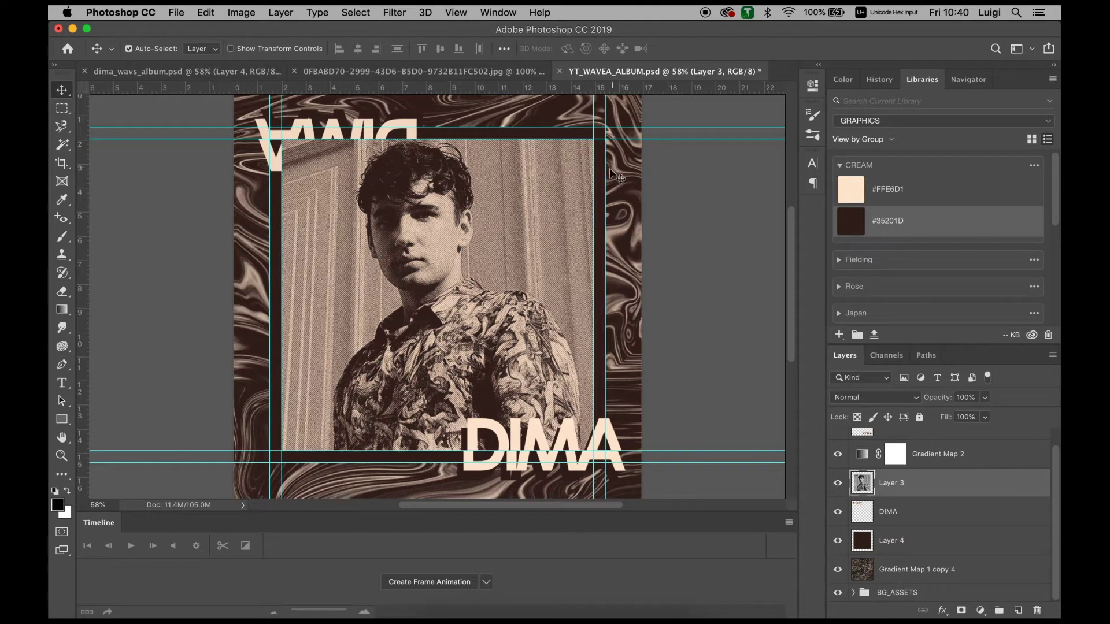